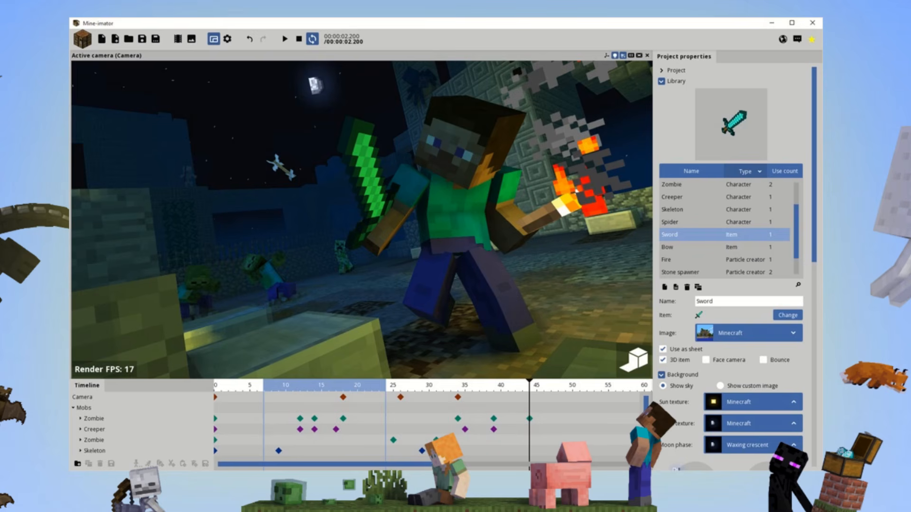
- Open the Mine-imator download page from the website's home page
{"action": "scroll", "coordinate": [526, 237], "scroll_direction": "down", "scroll_amount": 20}
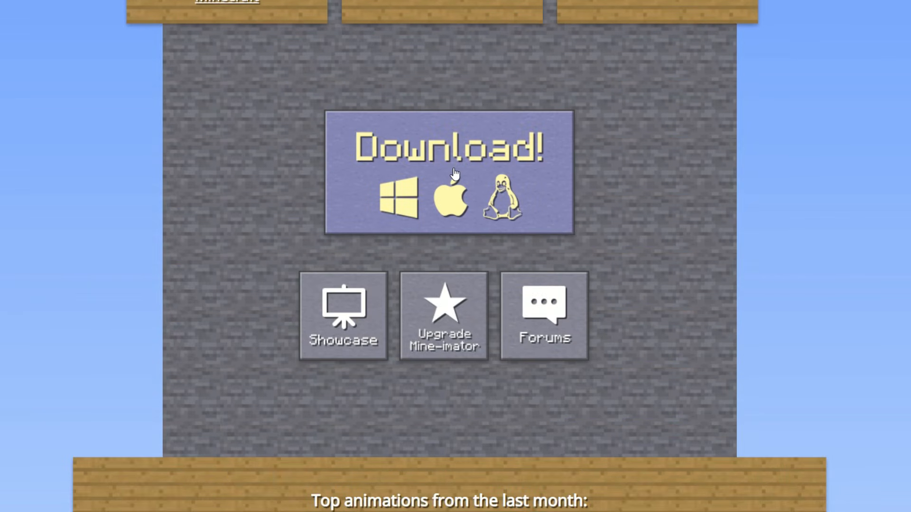
{"action": "left_click", "coordinate": [454, 174]}
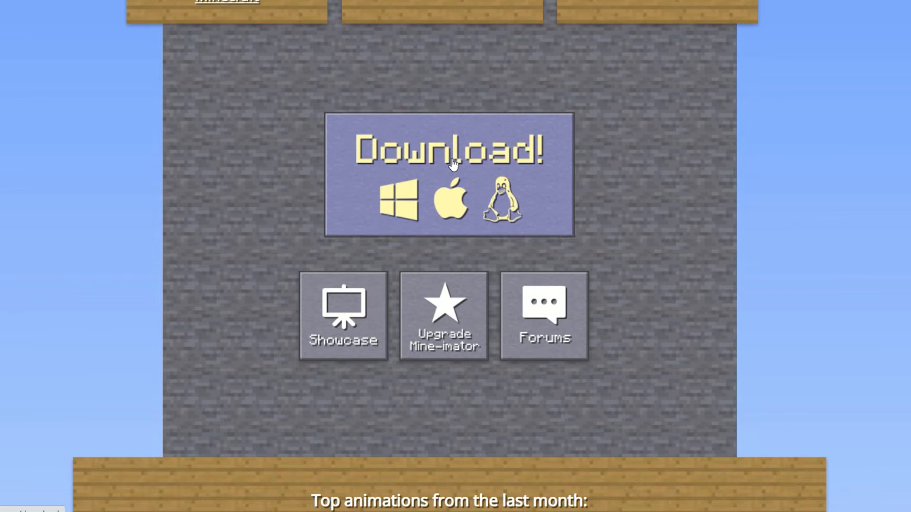
{"action": "scroll", "coordinate": [452, 159], "scroll_direction": "down", "scroll_amount": 1}
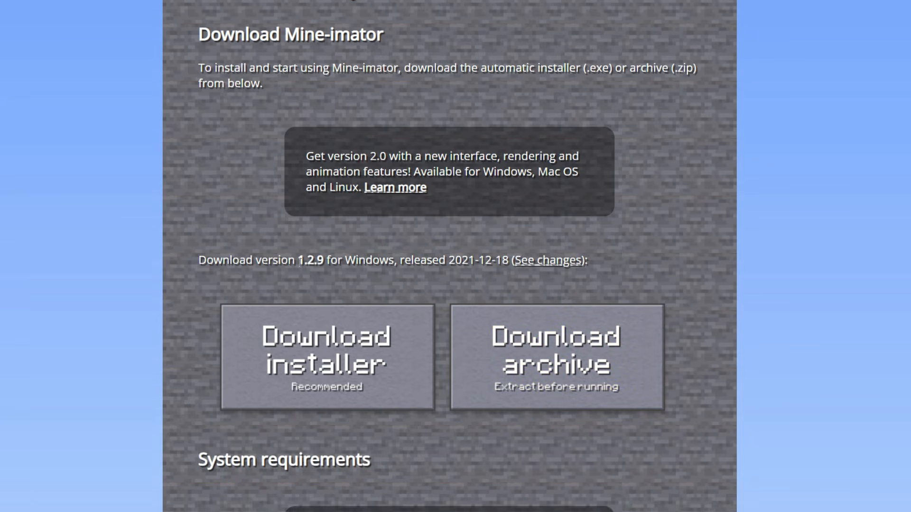
- Follow the version 2.0 notice on the download page to the Mine-imator 2.0.0 forum post
{"action": "left_click_drag", "start_coordinate": [299, 262], "coordinate": [328, 260]}
{"action": "left_click_drag", "start_coordinate": [310, 156], "coordinate": [336, 156]}
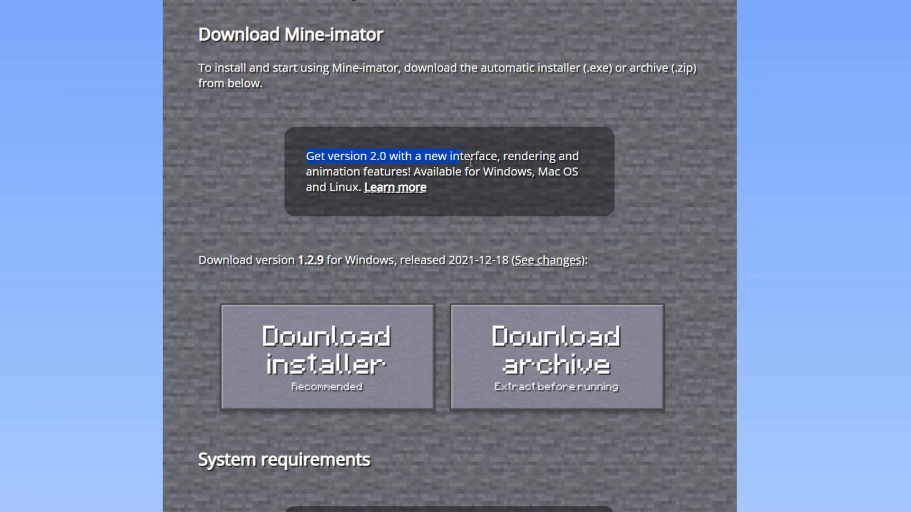
{"action": "left_click_drag", "start_coordinate": [471, 162], "coordinate": [496, 164]}
{"action": "left_click", "coordinate": [409, 173]}
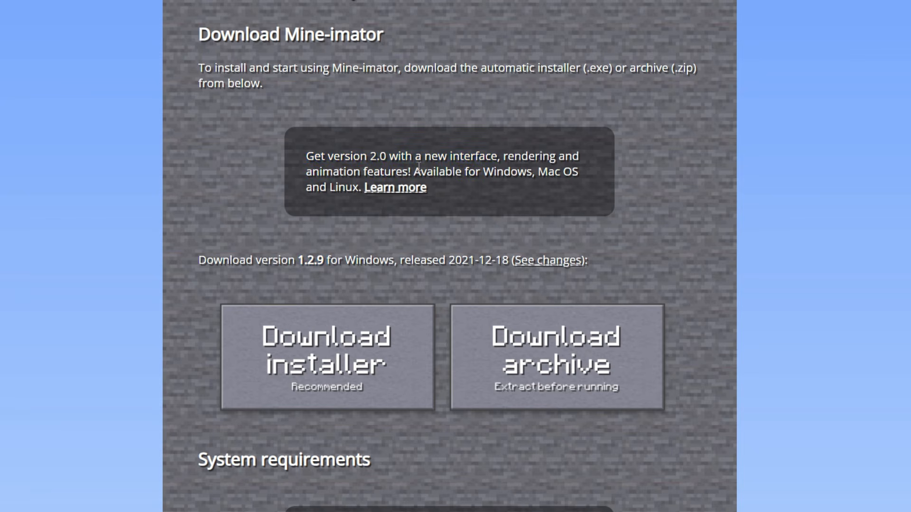
{"action": "left_click", "coordinate": [400, 189]}
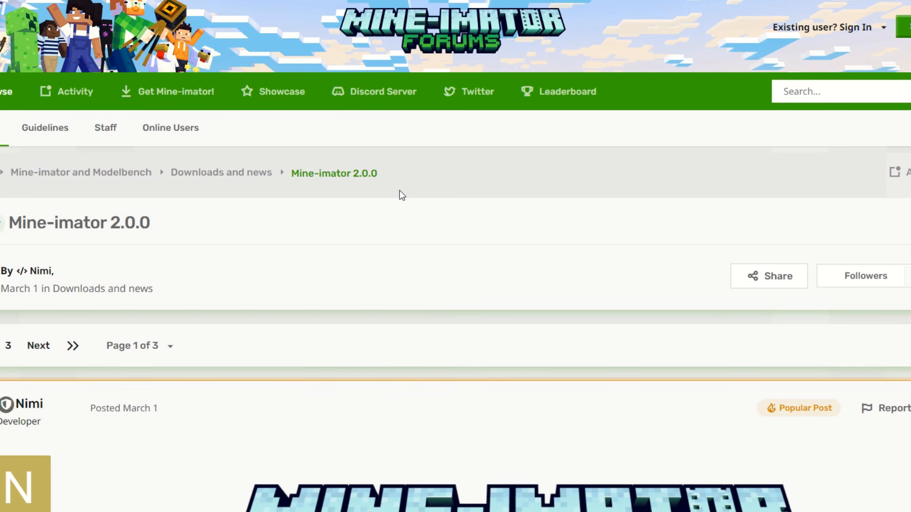
- Examine the Mine-imator 2.0.0 download links and the Mine-imator 2.0.0 Continuation Build 1.0.1 forum post
{"action": "scroll", "coordinate": [399, 191], "scroll_direction": "down", "scroll_amount": 8}
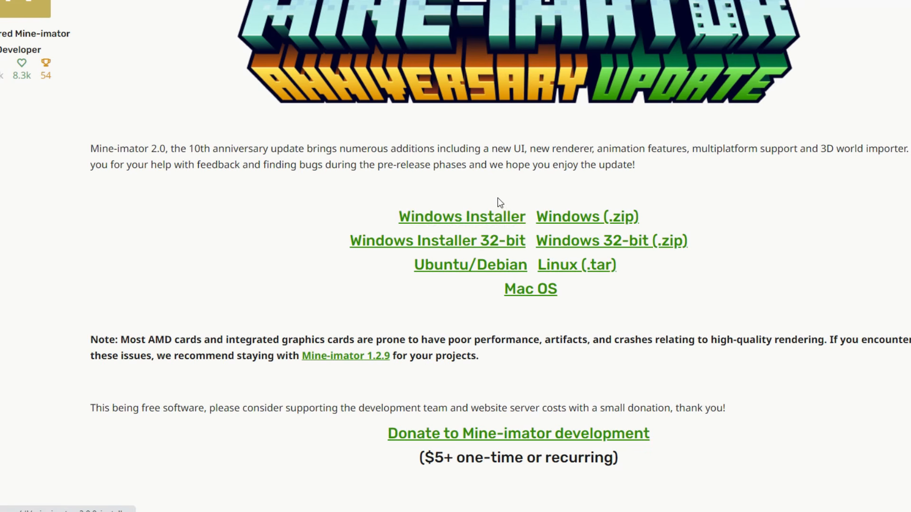
{"action": "scroll", "coordinate": [496, 218], "scroll_direction": "up", "scroll_amount": 4}
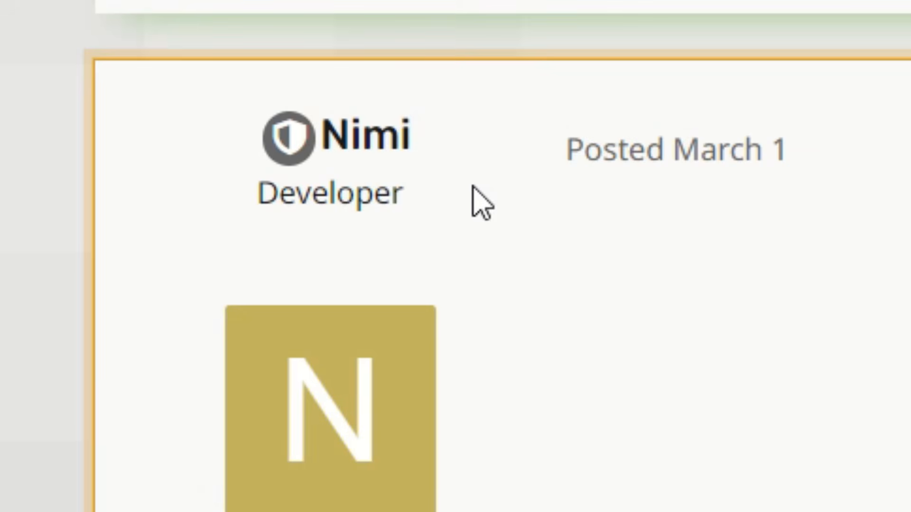
{"action": "scroll", "coordinate": [437, 181], "scroll_direction": "up", "scroll_amount": 5}
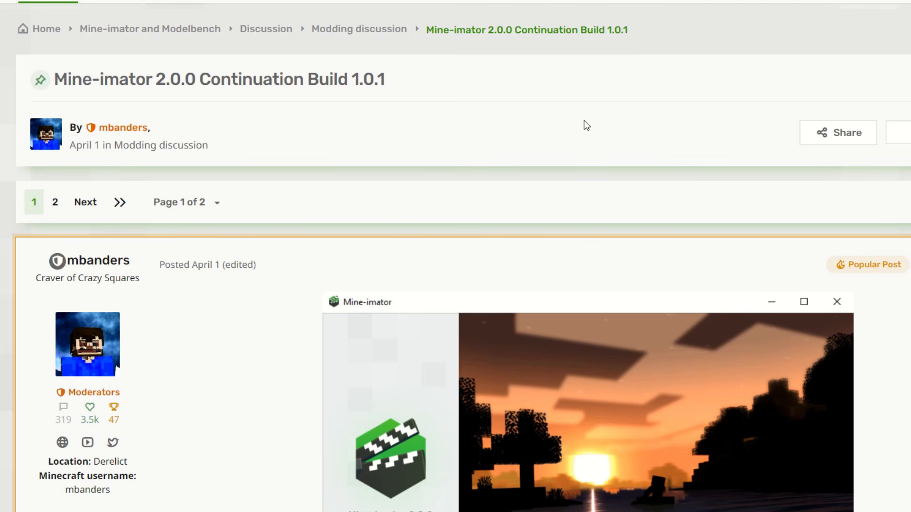
{"action": "scroll", "coordinate": [585, 122], "scroll_direction": "down", "scroll_amount": 10}
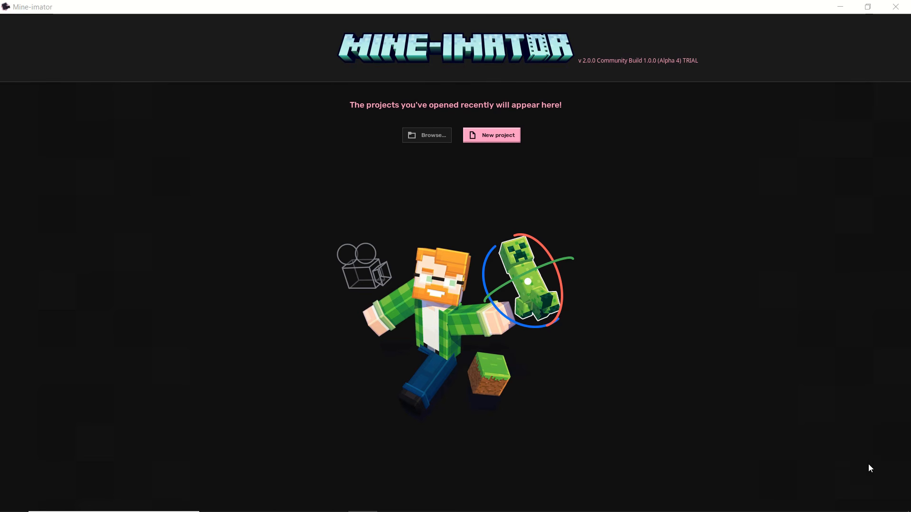
- Create a new Mine-imator project named "if ur reading this ur not paying attention"
{"action": "left_click", "coordinate": [492, 137]}
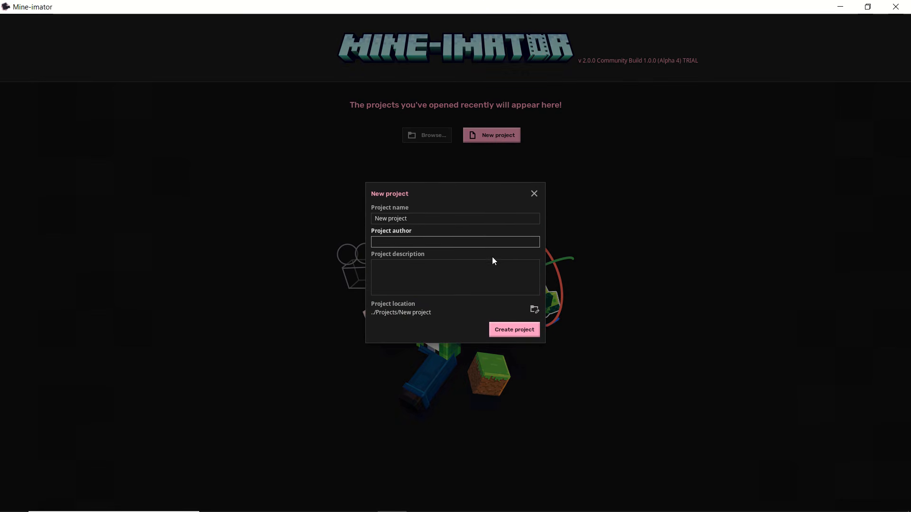
{"action": "left_click", "coordinate": [526, 333]}
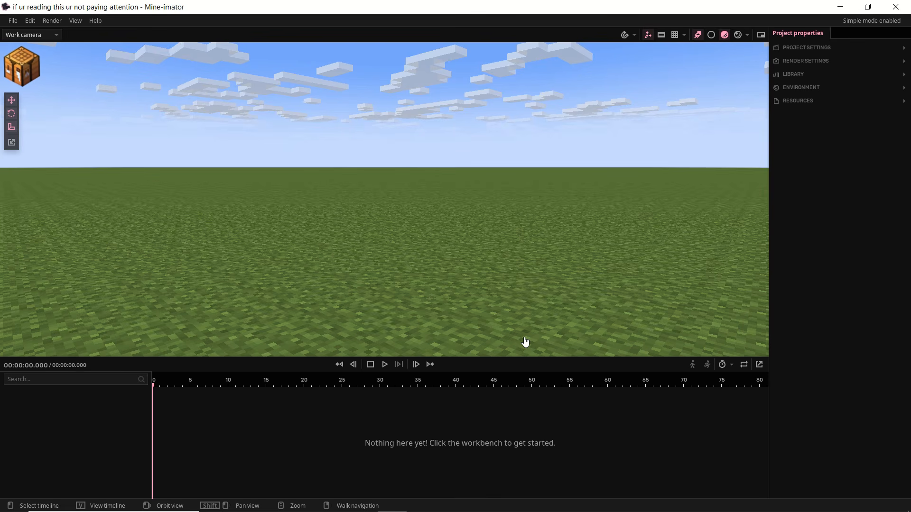
- Unlock the trial version by pasting the upgrade key, and enable Advanced mode
{"action": "left_click", "coordinate": [877, 21]}
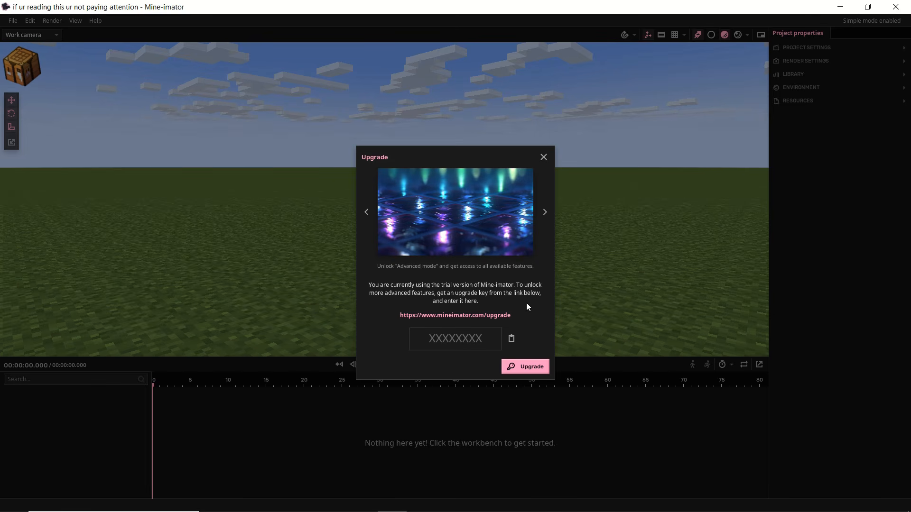
{"action": "left_click", "coordinate": [511, 341]}
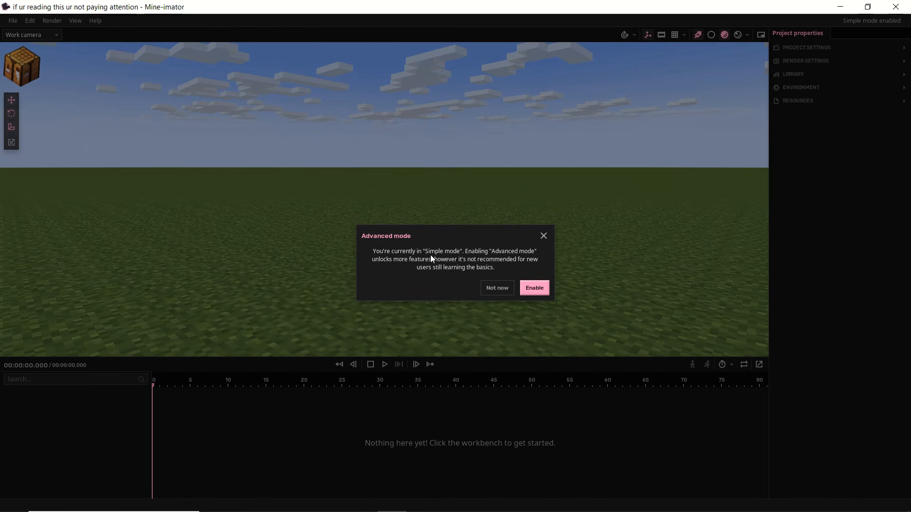
{"action": "left_click", "coordinate": [535, 288]}
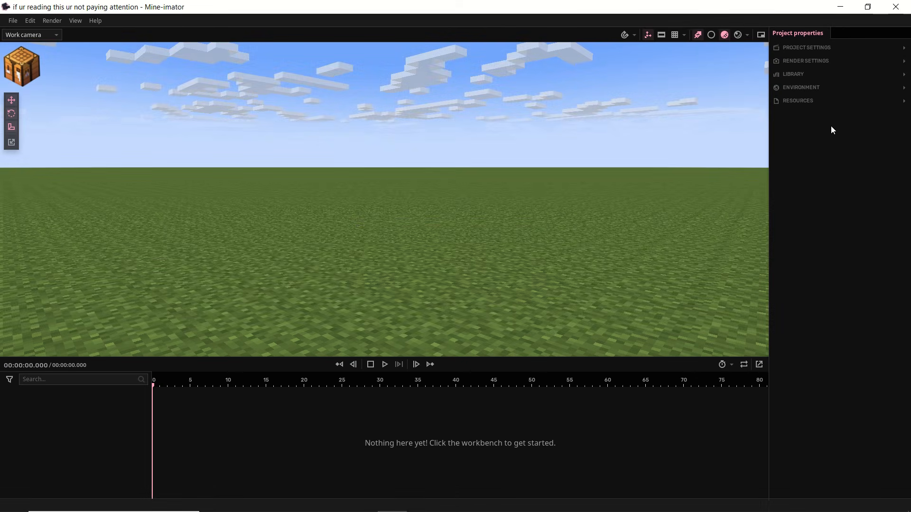
- Try the Custom preset in the render settings and return the preset to Performance
{"action": "left_click", "coordinate": [806, 62]}
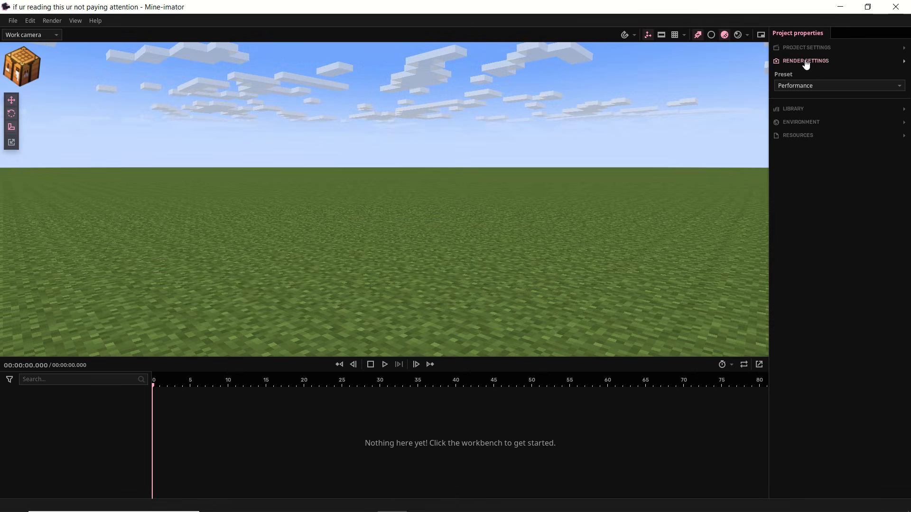
{"action": "left_click", "coordinate": [816, 86]}
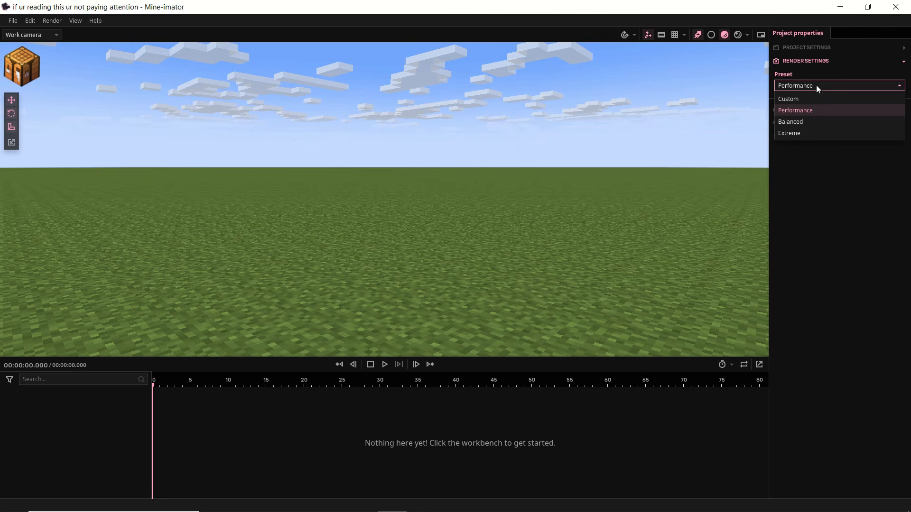
{"action": "left_click", "coordinate": [797, 98]}
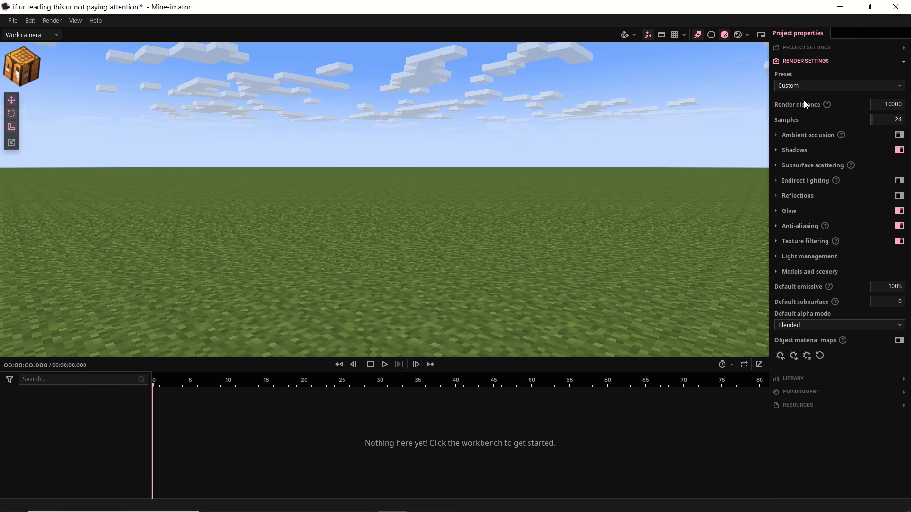
{"action": "left_click", "coordinate": [802, 86]}
{"action": "left_click", "coordinate": [810, 111]}
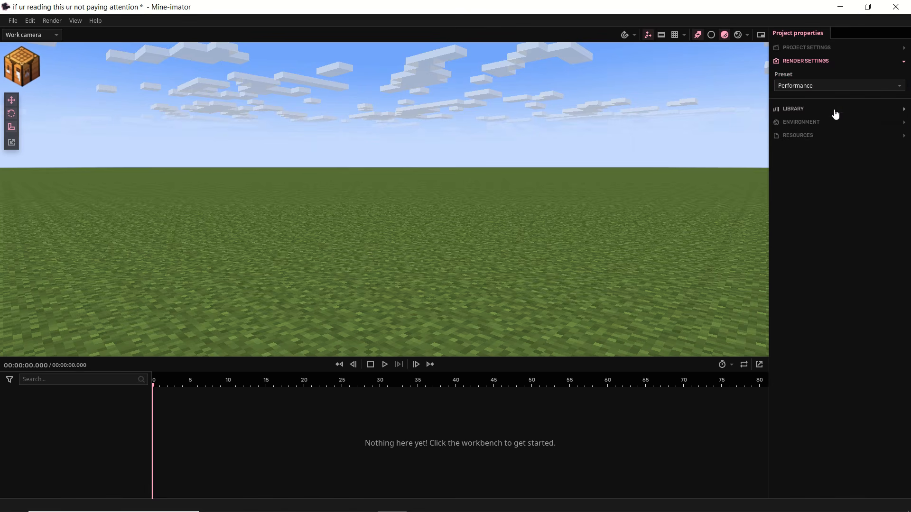
{"action": "left_click", "coordinate": [823, 62]}
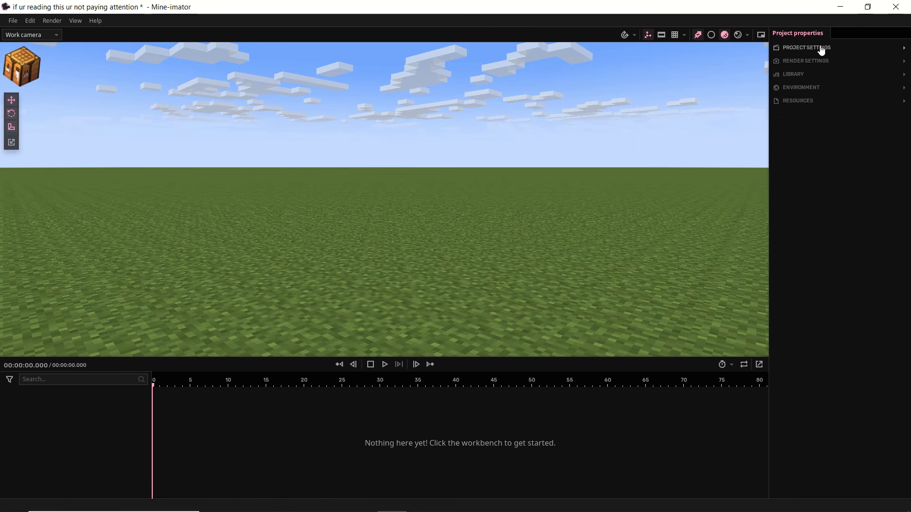
- Set the project's tempo to 30 and its render size to FHD 1080p (1920x1080)
{"action": "left_click", "coordinate": [822, 49]}
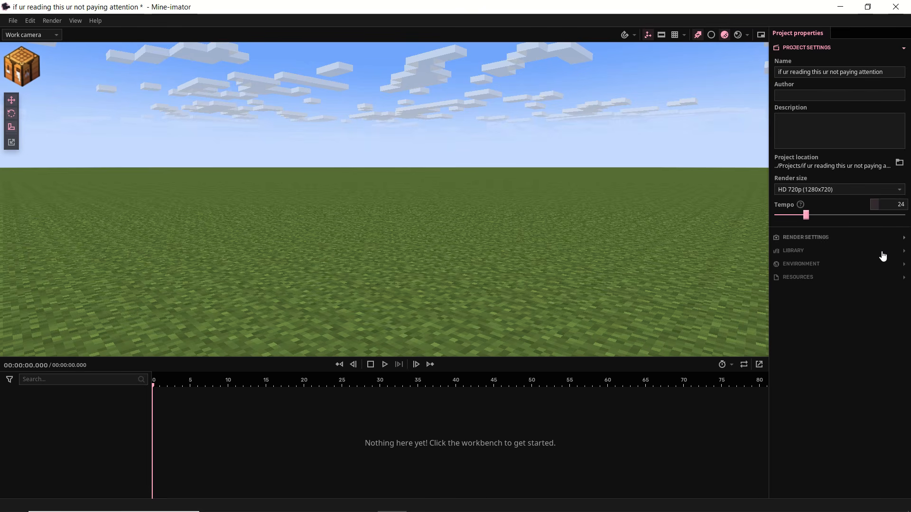
{"action": "left_click", "coordinate": [899, 204]}
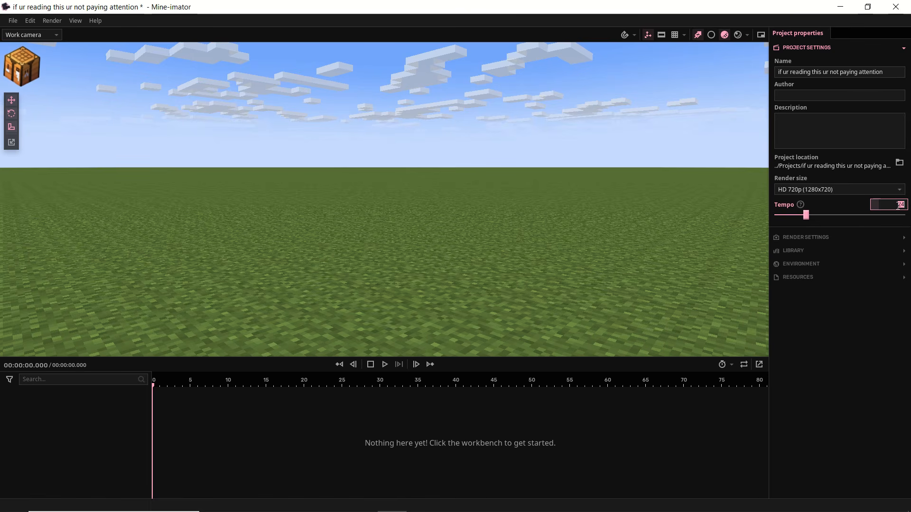
{"action": "type", "text": "30"}
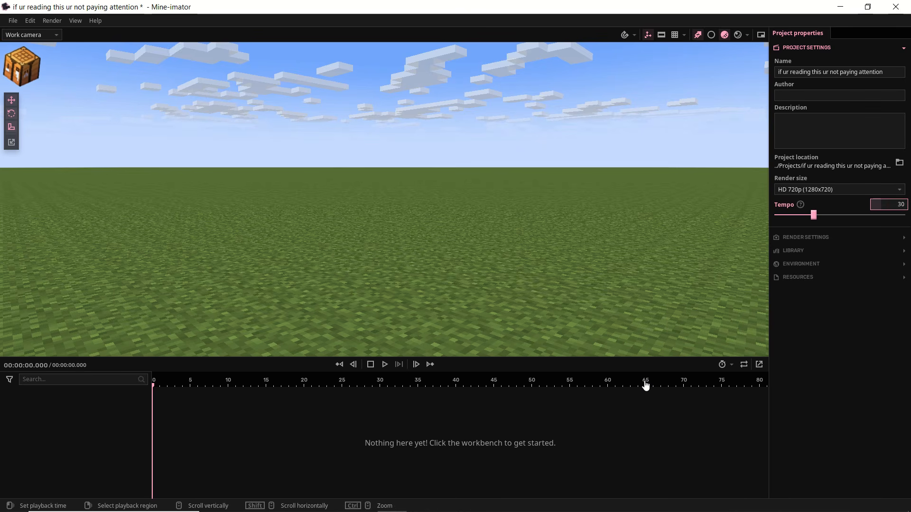
{"action": "left_click", "coordinate": [838, 189]}
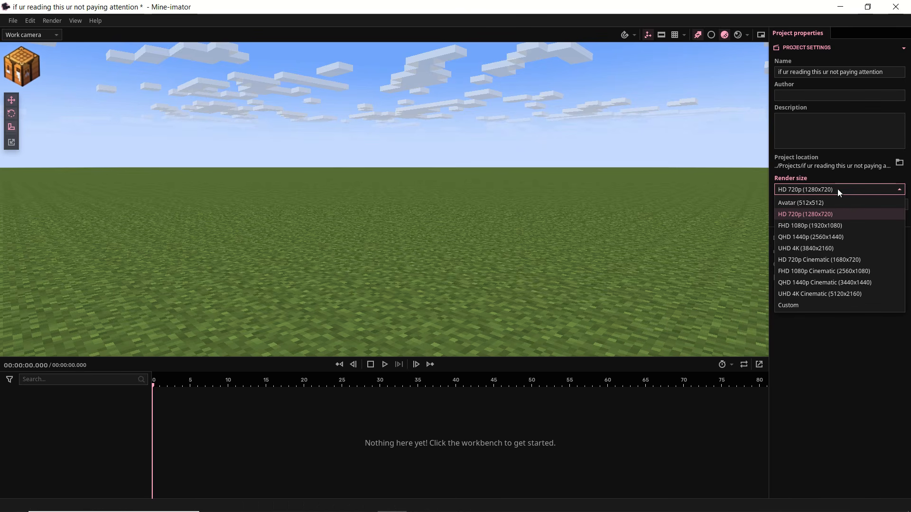
{"action": "left_click", "coordinate": [824, 226]}
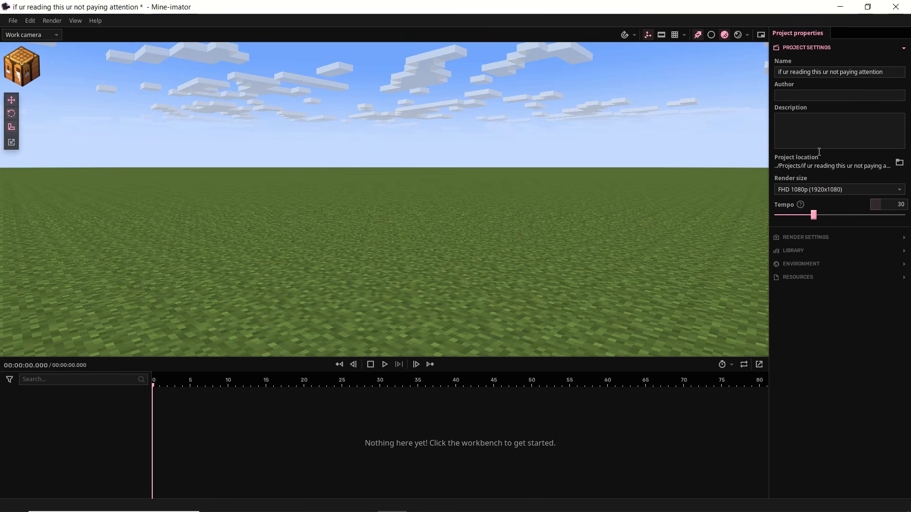
{"action": "left_click", "coordinate": [854, 51]}
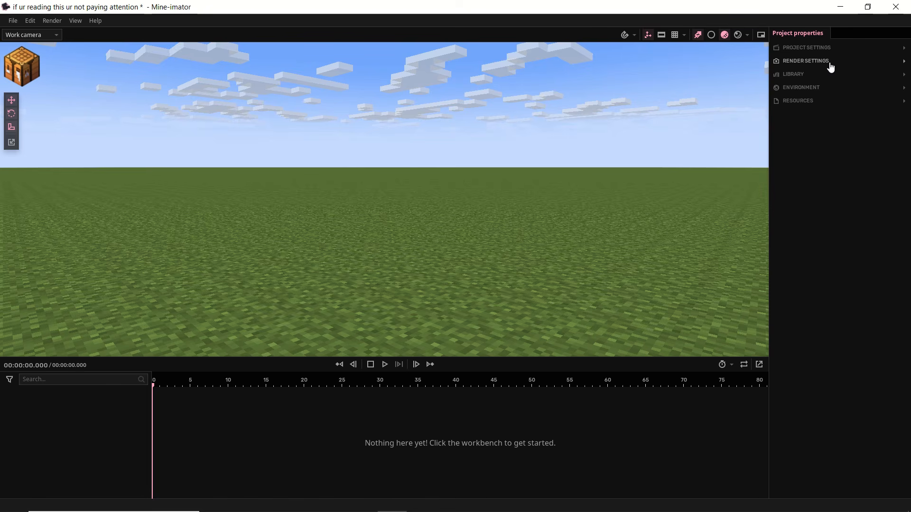
- Create a Human character with the Steve variant and place it on the grass in the scene
{"action": "left_click", "coordinate": [23, 66]}
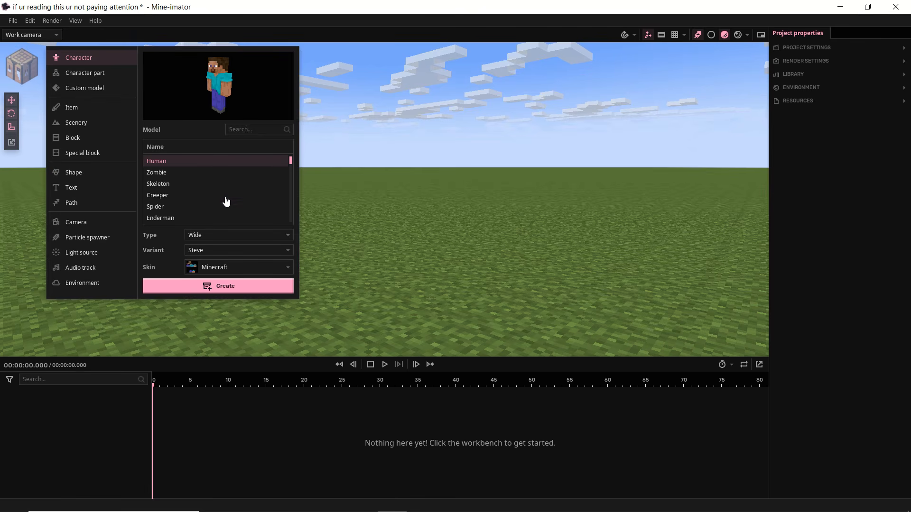
{"action": "left_click", "coordinate": [241, 287]}
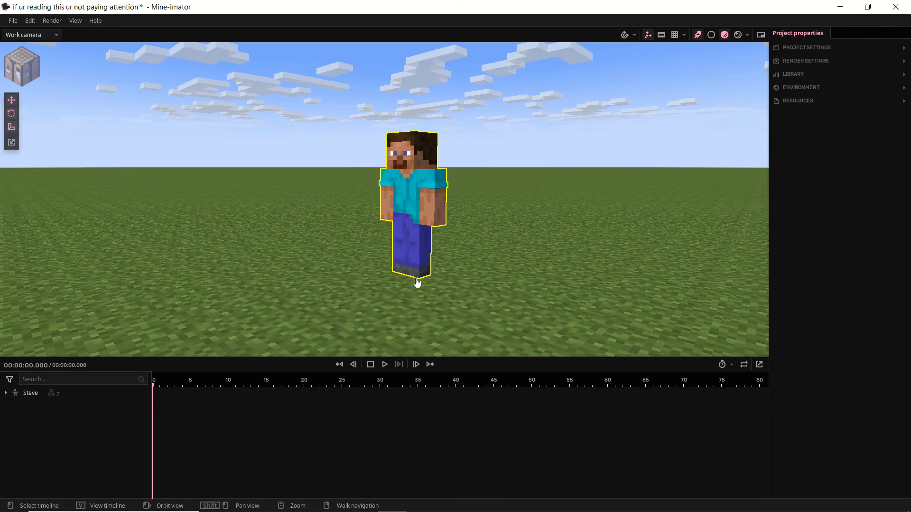
{"action": "left_click", "coordinate": [355, 282]}
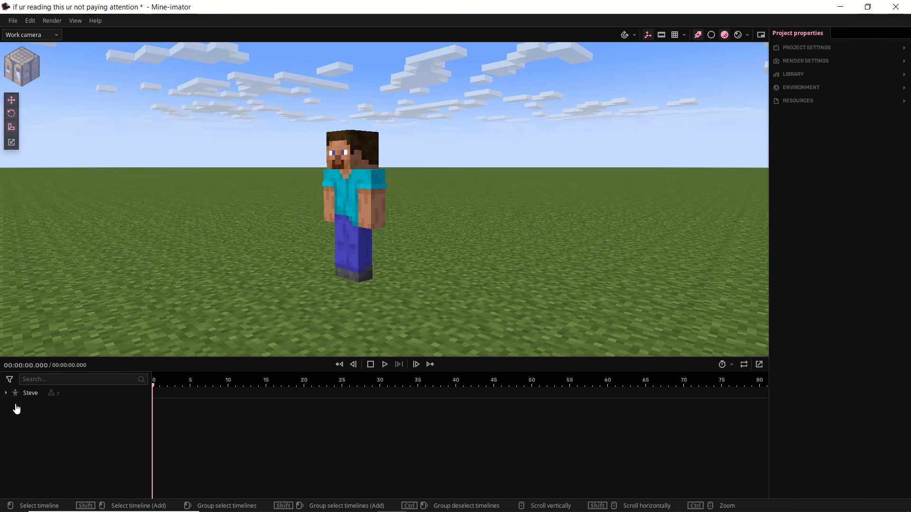
- Rename the Steve character's timeline object as DUDE
{"action": "left_click", "coordinate": [35, 397]}
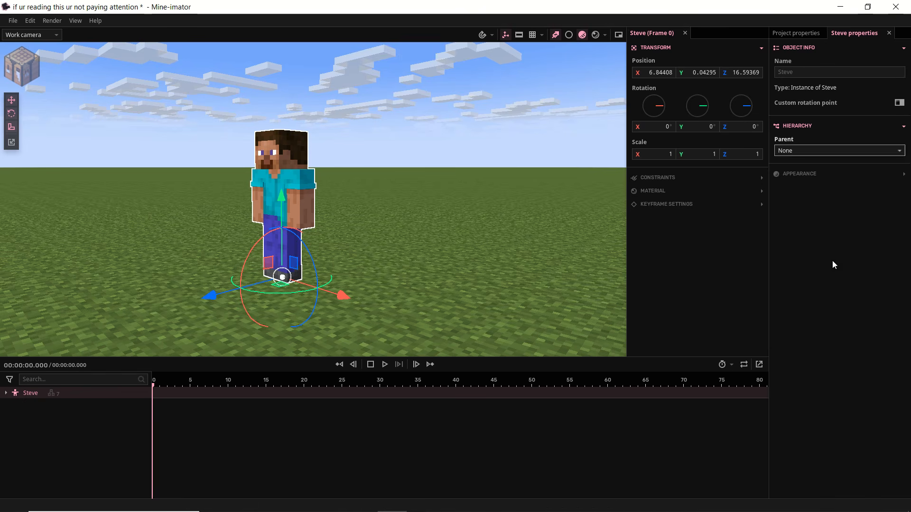
{"action": "left_click", "coordinate": [798, 72]}
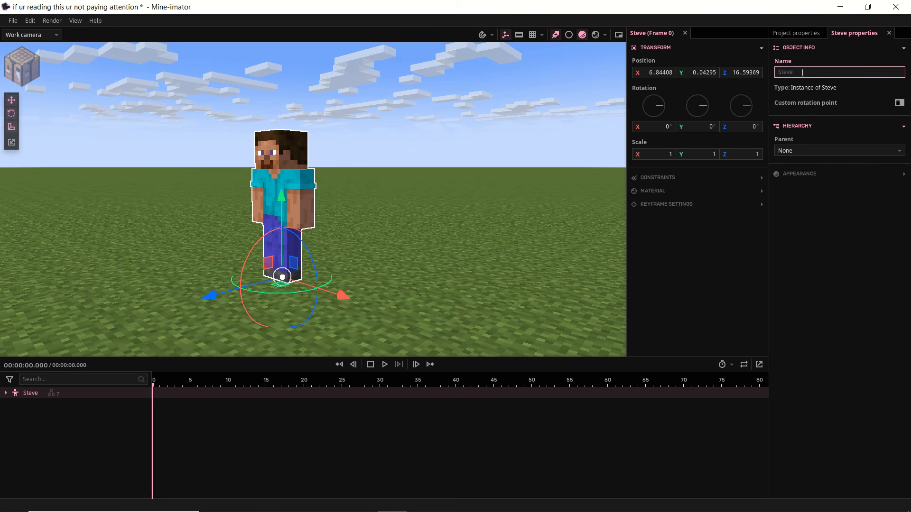
{"action": "type", "text": "DUDE"}
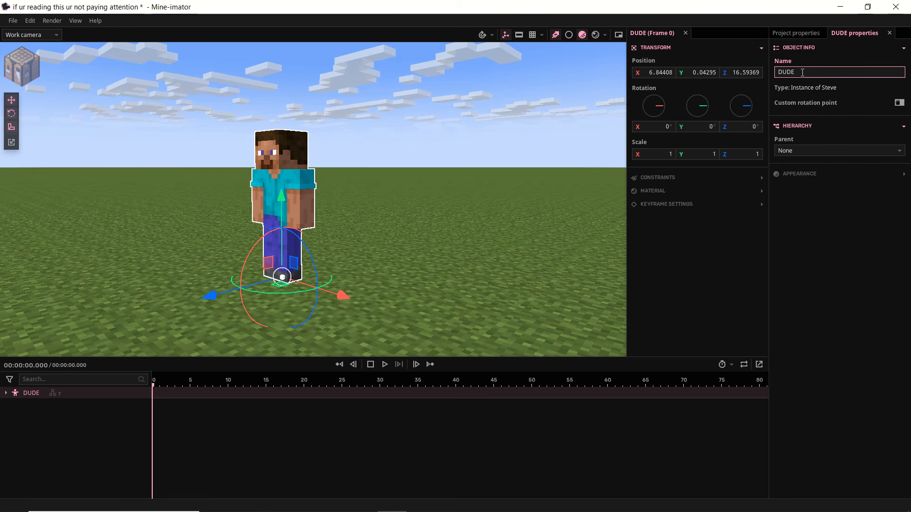
- Examine the Steve character's entry in the project library
{"action": "left_click", "coordinate": [801, 35]}
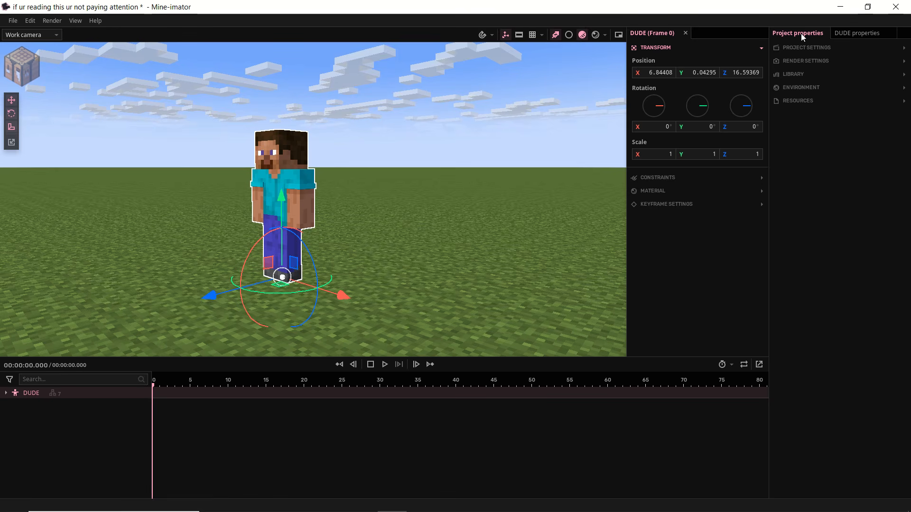
{"action": "left_click", "coordinate": [797, 75]}
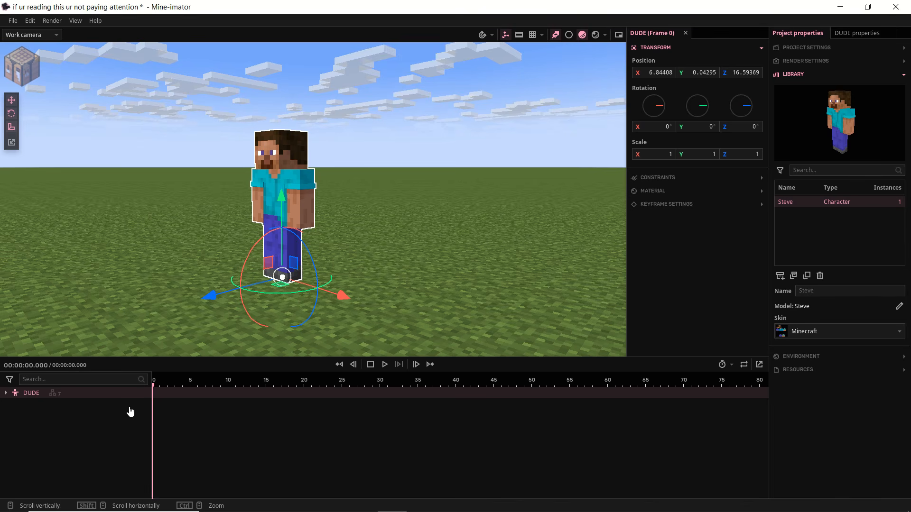
- Duplicate the DUDE character in the timeline and select the copy
{"action": "right_click", "coordinate": [29, 396]}
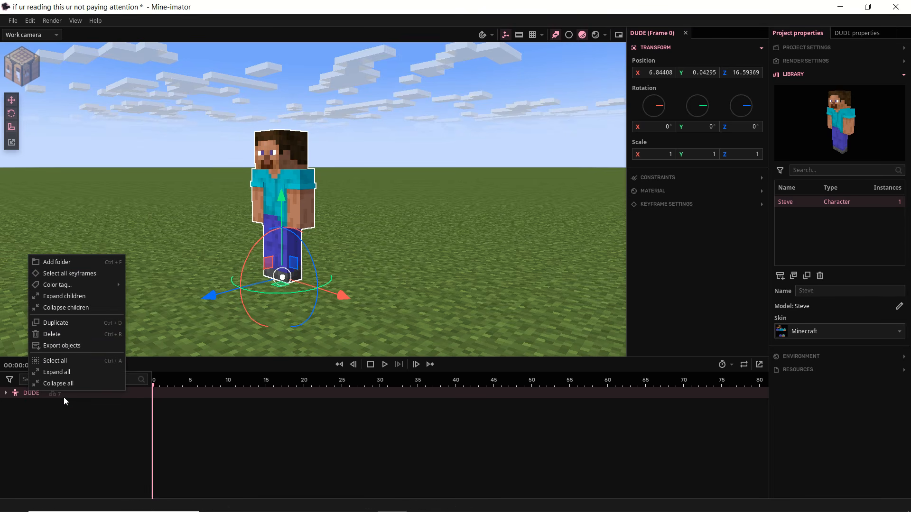
{"action": "left_click", "coordinate": [62, 322]}
{"action": "left_click", "coordinate": [30, 393]}
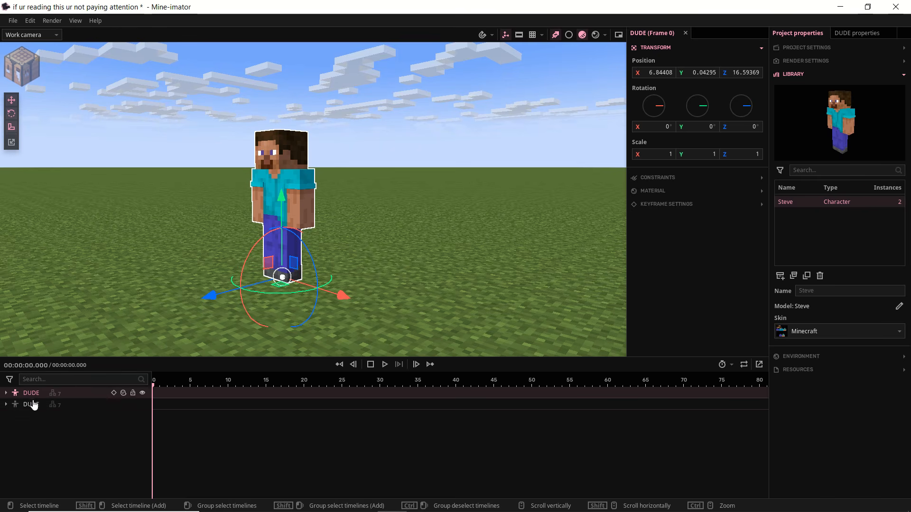
{"action": "left_click", "coordinate": [32, 405]}
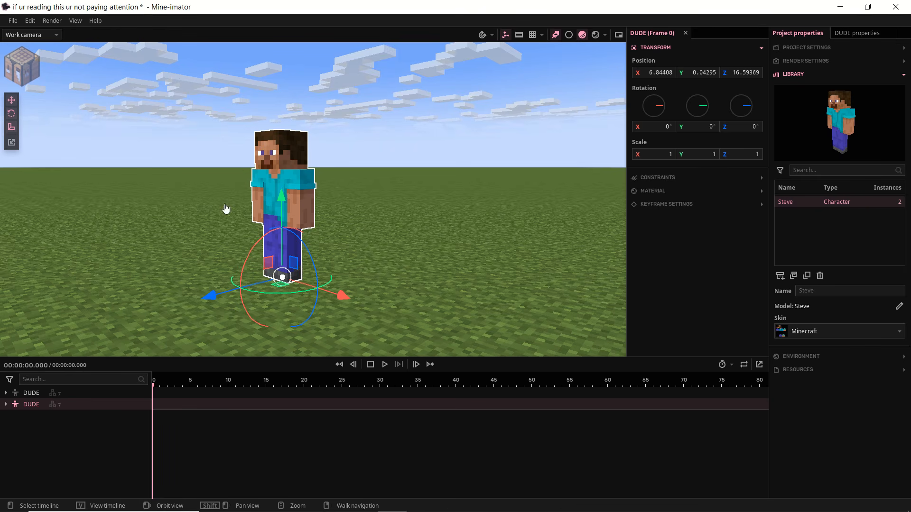
{"action": "key", "text": "shift+a"}
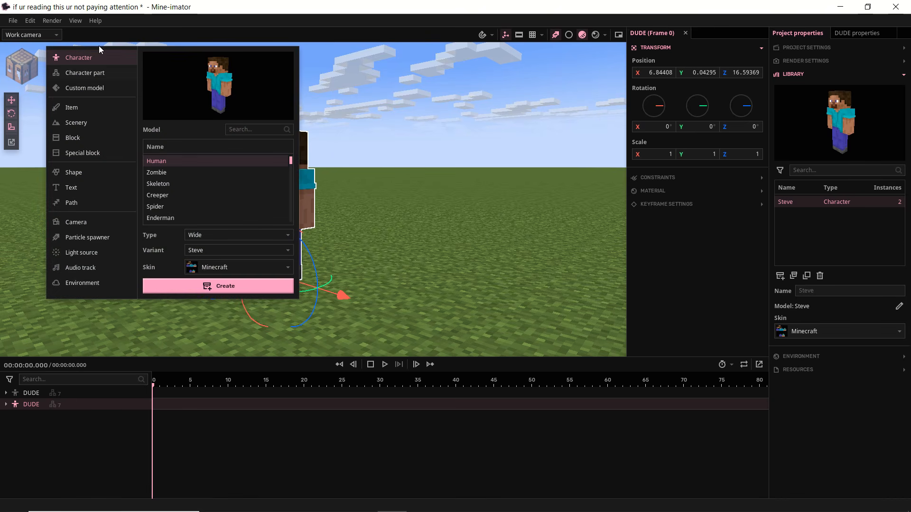
{"action": "key", "text": "Escape"}
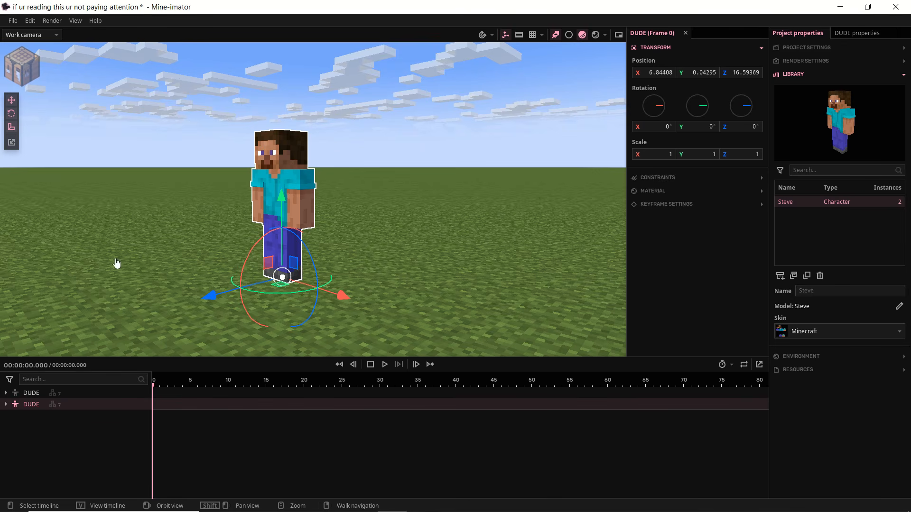
- Rename the duplicated character as DUDE 2
{"action": "left_click", "coordinate": [854, 33]}
{"action": "left_click", "coordinate": [825, 73]}
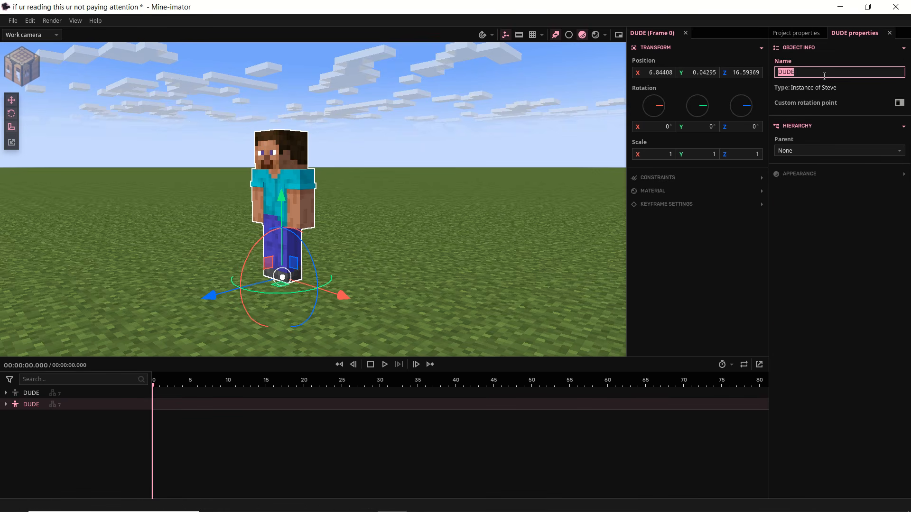
{"action": "left_click", "coordinate": [830, 72]}
{"action": "type", "text": "2"}
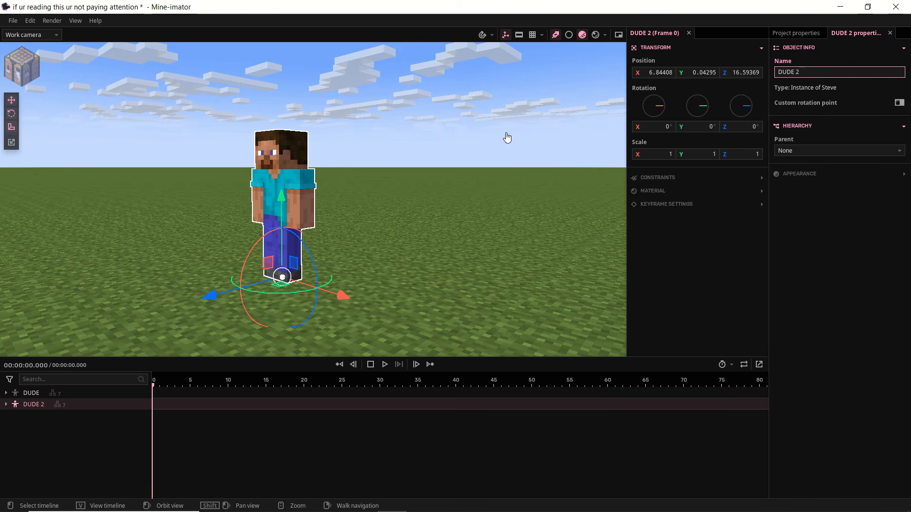
- Move DUDE 2 along the X axis to about 29, so it stands beside the original character
{"action": "left_click_drag", "start_coordinate": [506, 136], "coordinate": [506, 147]}
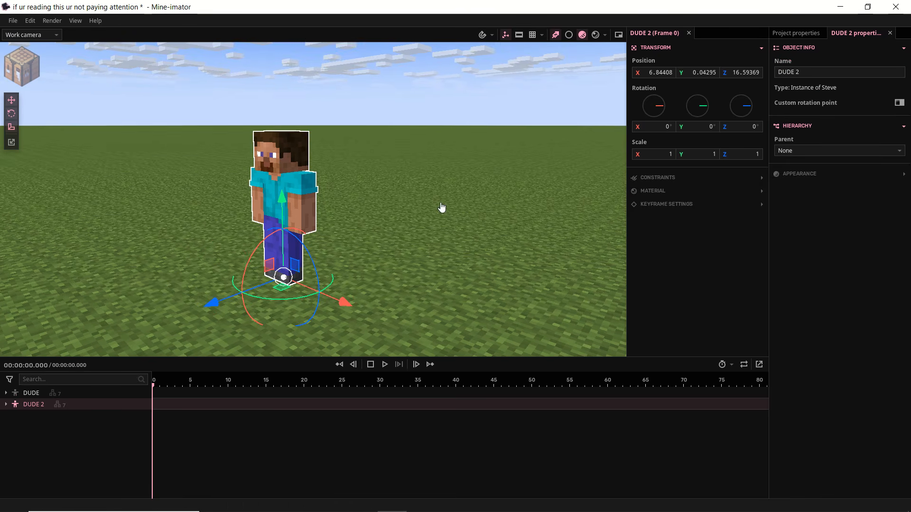
{"action": "key", "text": "a"}
{"action": "right_click_drag", "start_coordinate": [444, 209], "coordinate": [450, 213]}
{"action": "left_click_drag", "start_coordinate": [421, 274], "coordinate": [532, 285]}
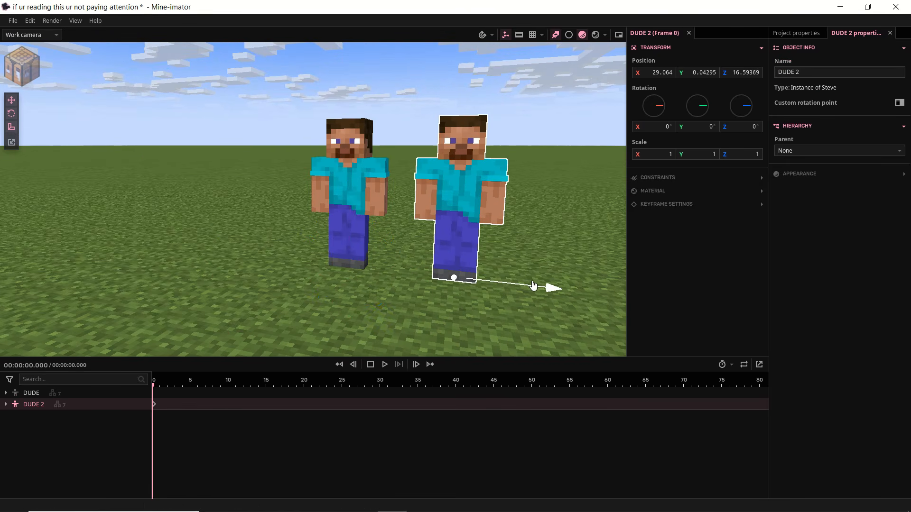
- Delete the DUDE 2 character and select the original DUDE in the timeline
{"action": "left_click", "coordinate": [789, 34]}
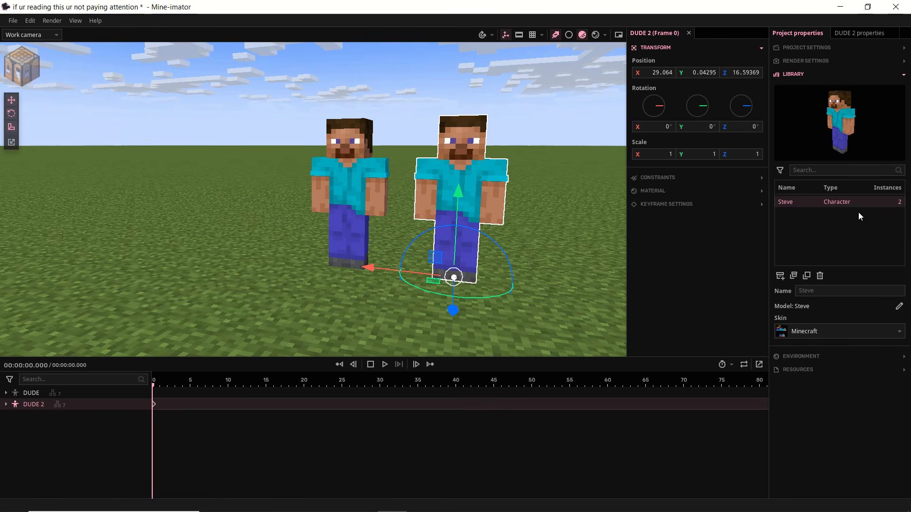
{"action": "key", "text": "Delete"}
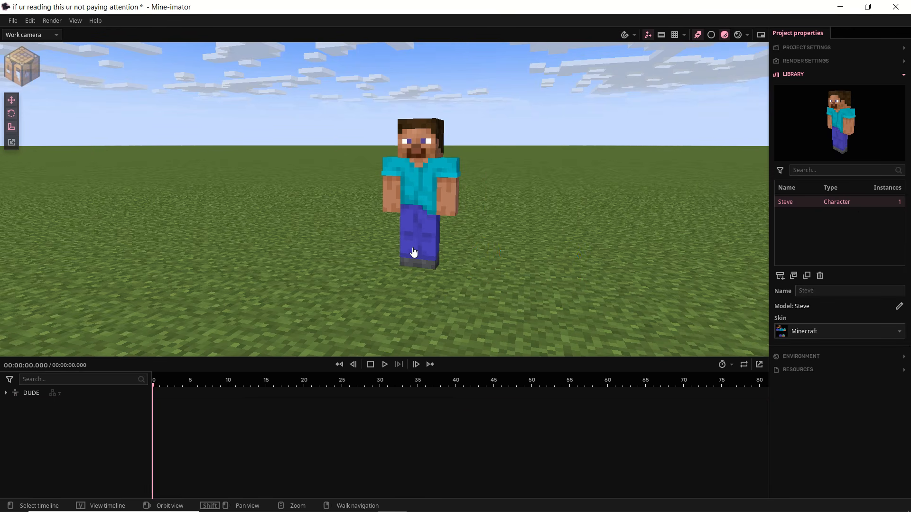
{"action": "left_click", "coordinate": [33, 393]}
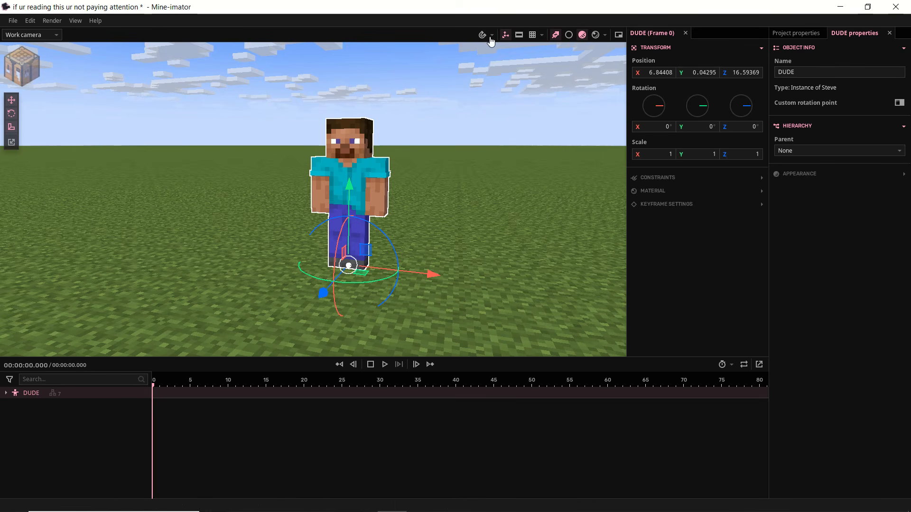
- Hide the viewport's transform gizmos and selection outline, view the character without them, and show them again
{"action": "left_click", "coordinate": [507, 37]}
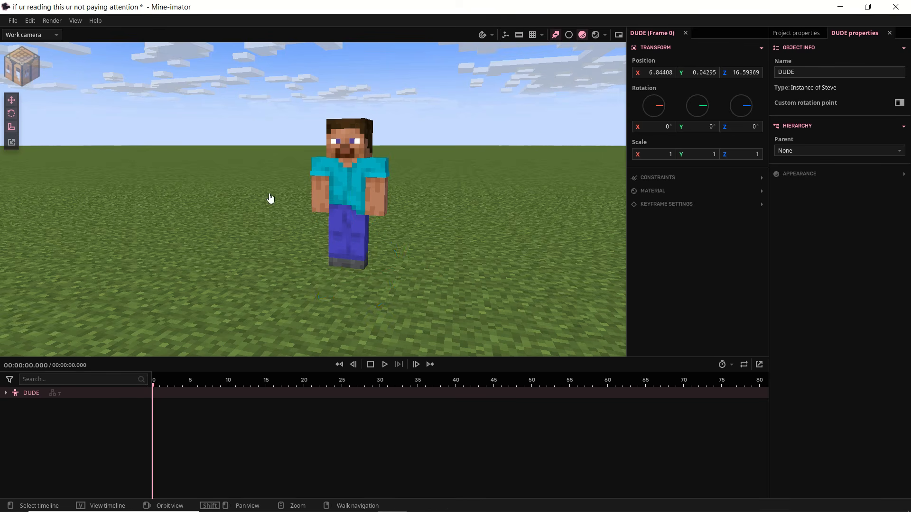
{"action": "right_click_drag", "start_coordinate": [350, 214], "coordinate": [377, 234]}
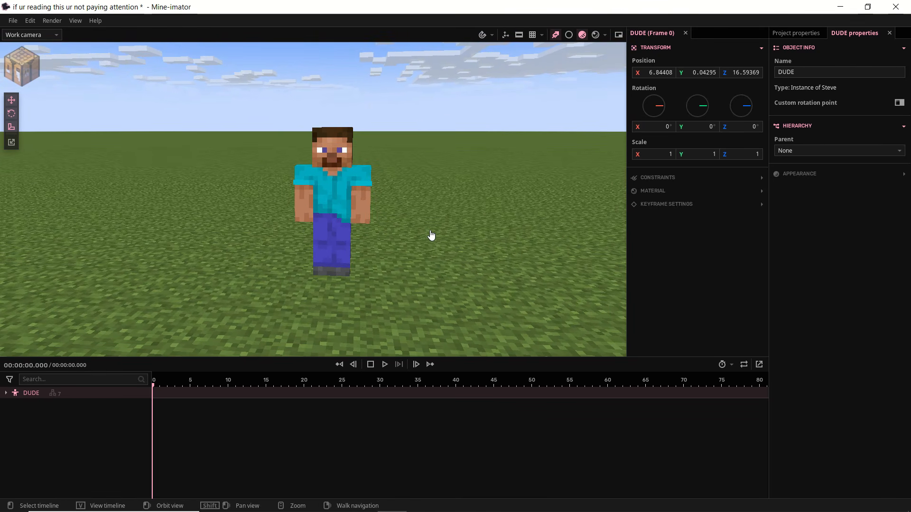
{"action": "left_click", "coordinate": [506, 35]}
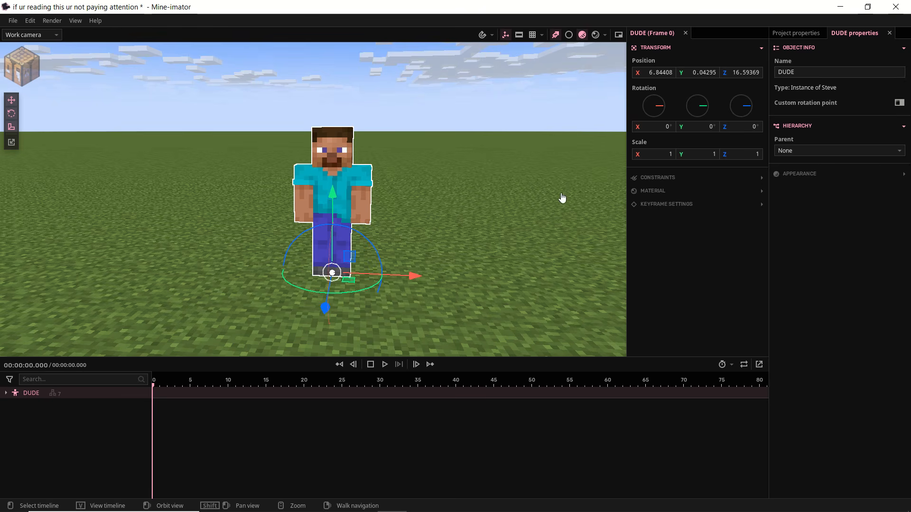
{"action": "left_click", "coordinate": [520, 297]}
- Restrict the viewport to the render's aspect ratio, view the framing, and restore the full-width view
{"action": "left_click", "coordinate": [521, 37]}
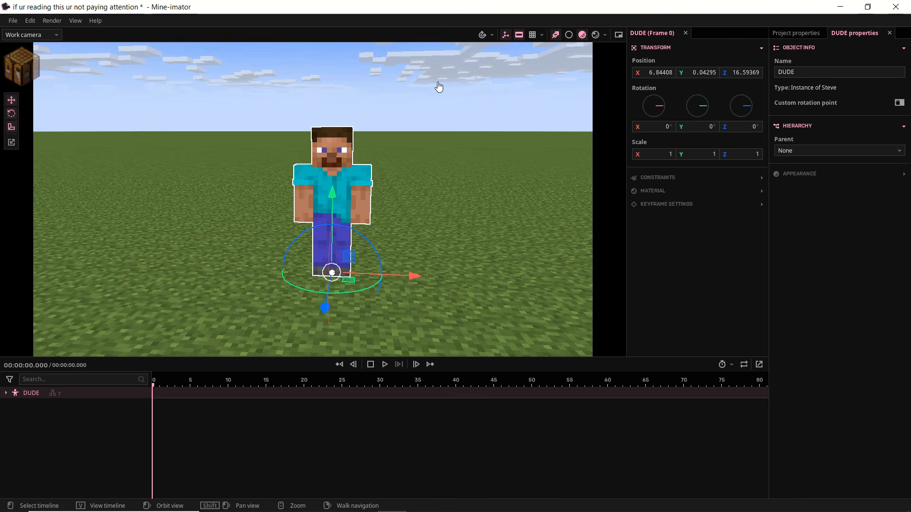
{"action": "mouse_move", "coordinate": [458, 164]}
{"action": "right_mouse_down"}
{"action": "mouse_move", "coordinate": [471, 147]}
{"action": "mouse_move", "coordinate": [462, 164]}
{"action": "right_mouse_up"}
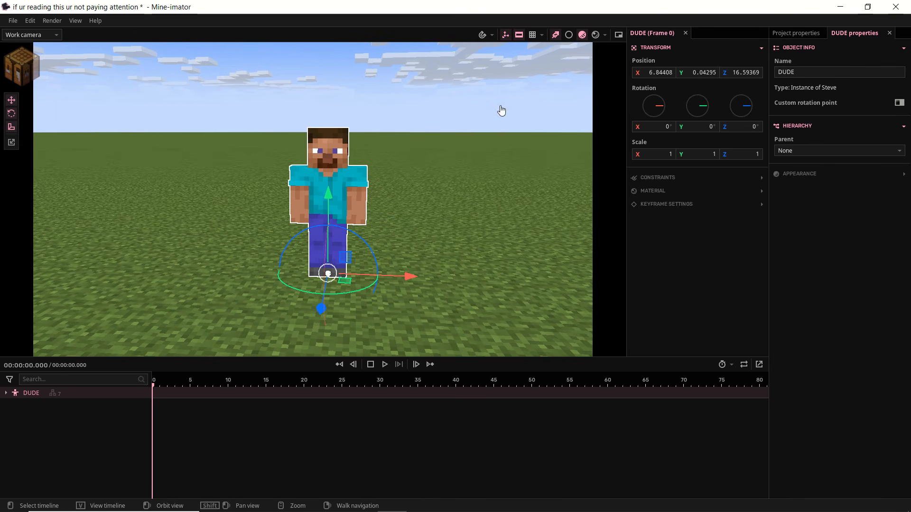
{"action": "left_click", "coordinate": [522, 38]}
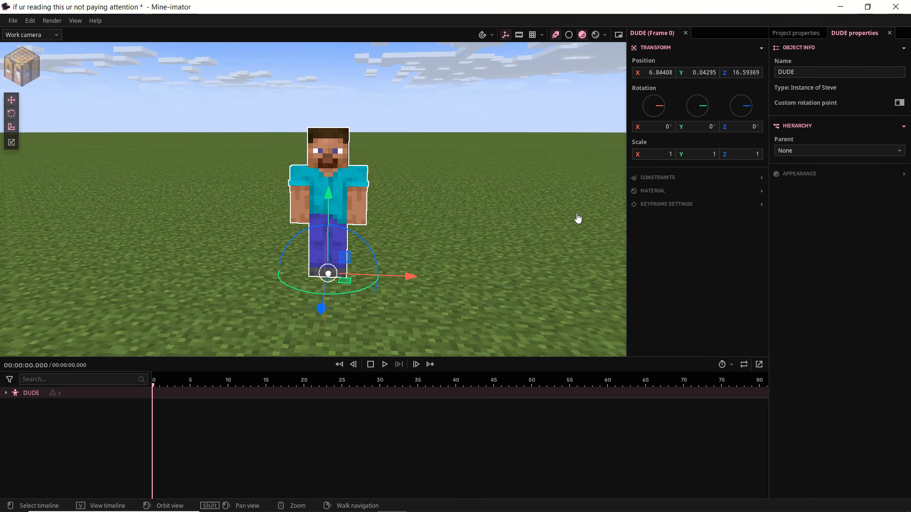
- Show the composition grid over the viewport, open its row and column settings, and hide the grid again
{"action": "left_click", "coordinate": [532, 36]}
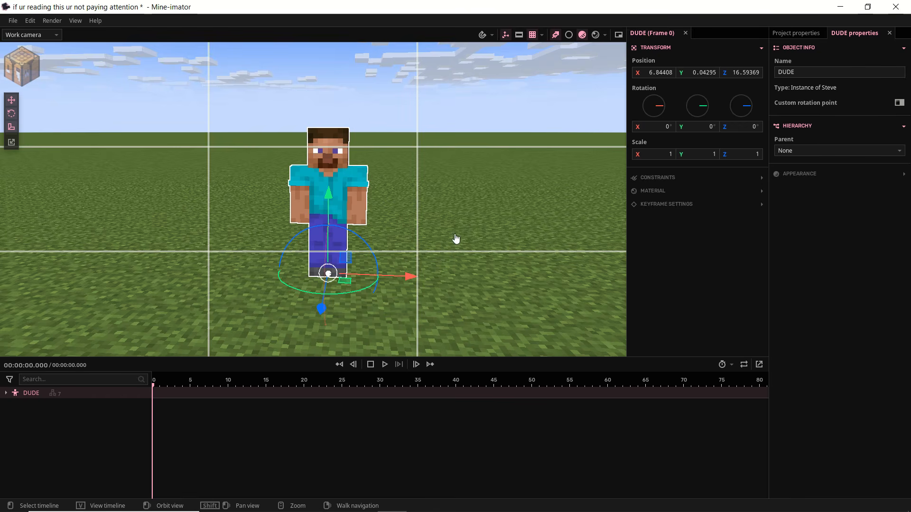
{"action": "right_click_drag", "start_coordinate": [456, 239], "coordinate": [489, 218]}
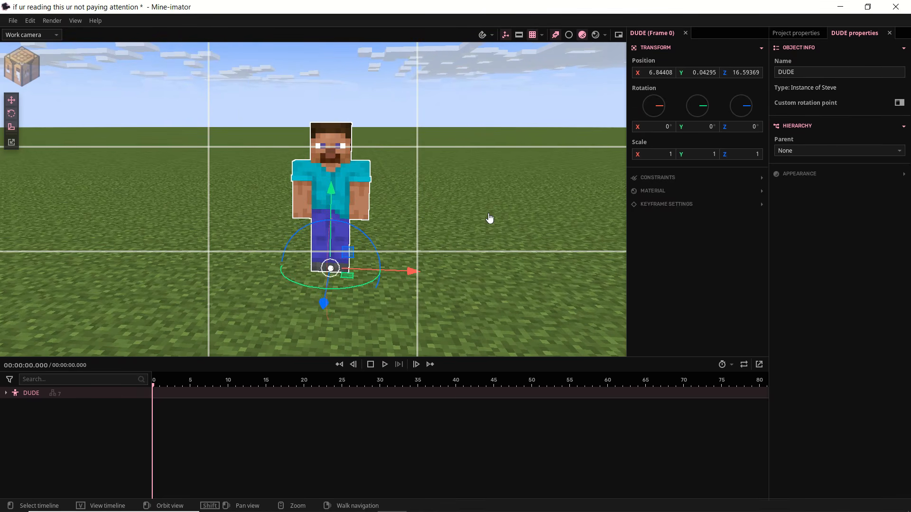
{"action": "left_click", "coordinate": [541, 35]}
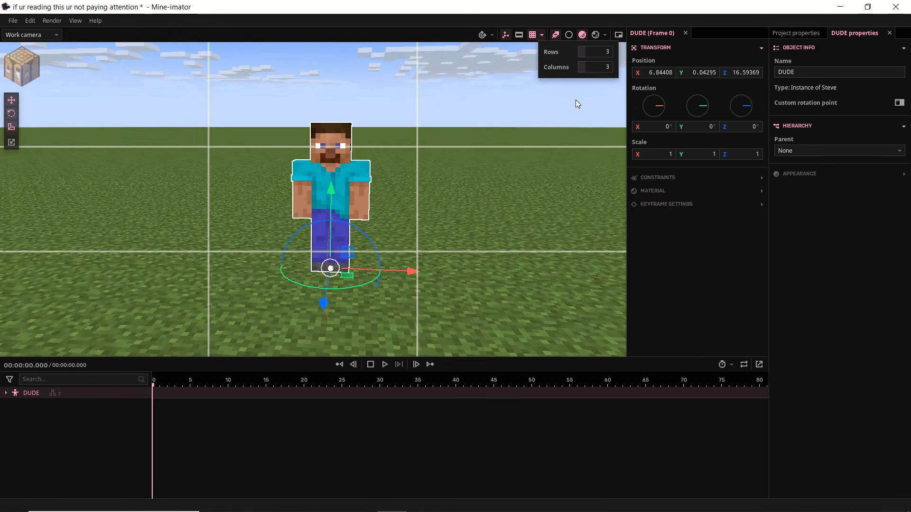
{"action": "left_click", "coordinate": [532, 36]}
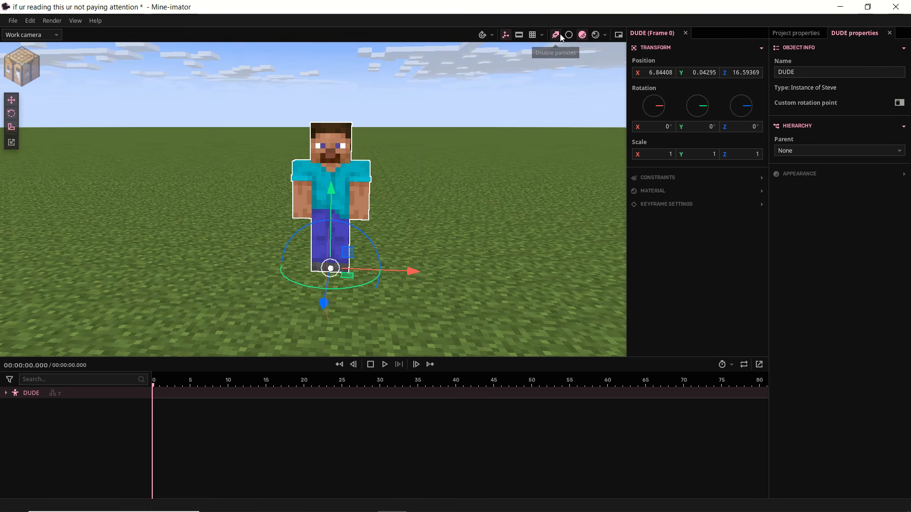
- Toggle the viewport's particle display off and back on
{"action": "left_click", "coordinate": [556, 36]}
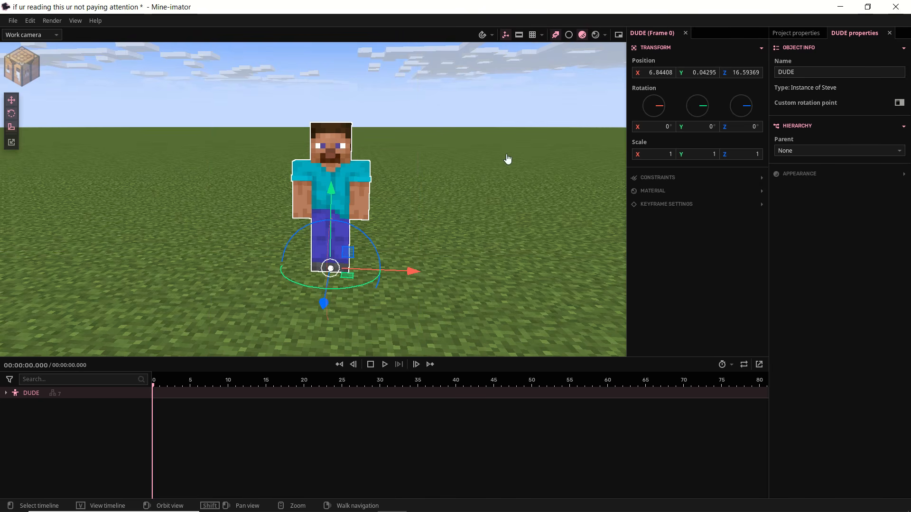
{"action": "left_click", "coordinate": [556, 37]}
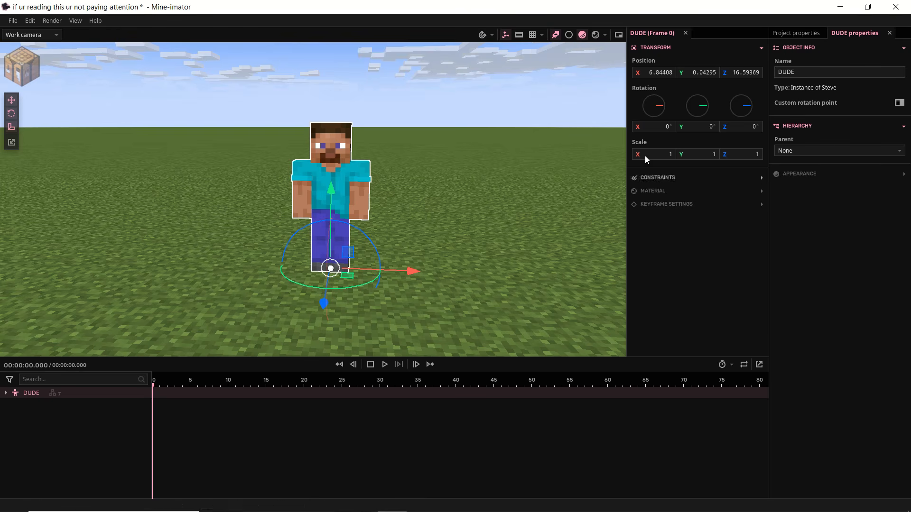
{"action": "left_click", "coordinate": [557, 37]}
{"action": "middle_click_drag", "start_coordinate": [440, 207], "coordinate": [427, 200], "text": "shift"}
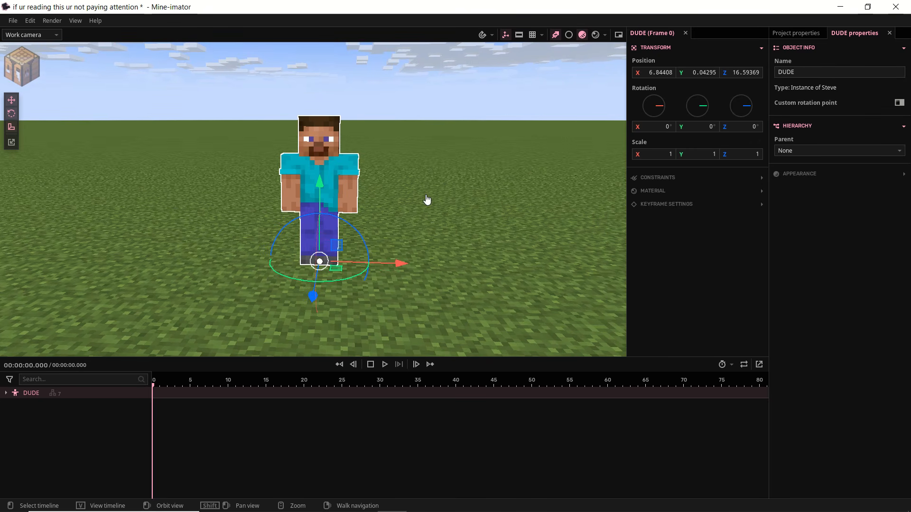
- Compare the character in Flat mode and Shaded mode from the front and side, finishing in Shaded mode
{"action": "left_click", "coordinate": [570, 36]}
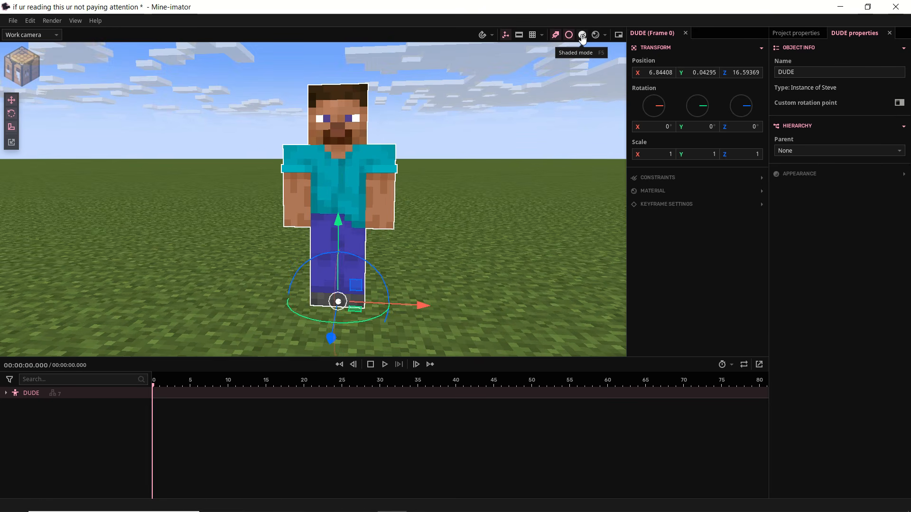
{"action": "left_click", "coordinate": [583, 36]}
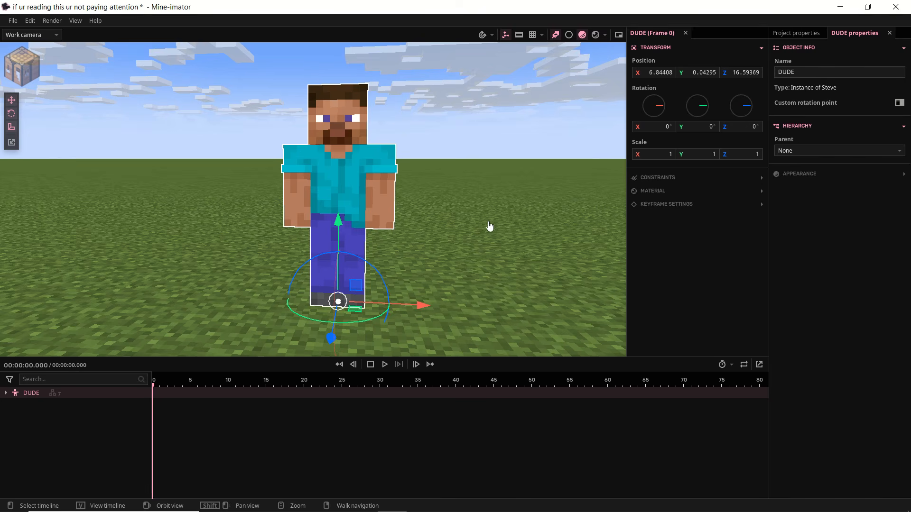
{"action": "mouse_move", "coordinate": [489, 226]}
{"action": "middle_mouse_down"}
{"action": "mouse_move", "coordinate": [607, 230]}
{"action": "mouse_move", "coordinate": [494, 227]}
{"action": "middle_mouse_up"}
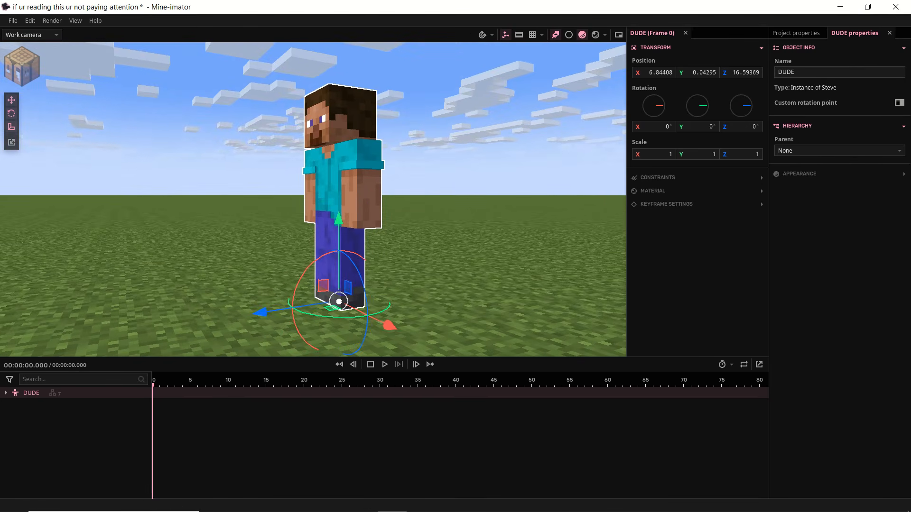
{"action": "left_click", "coordinate": [569, 35]}
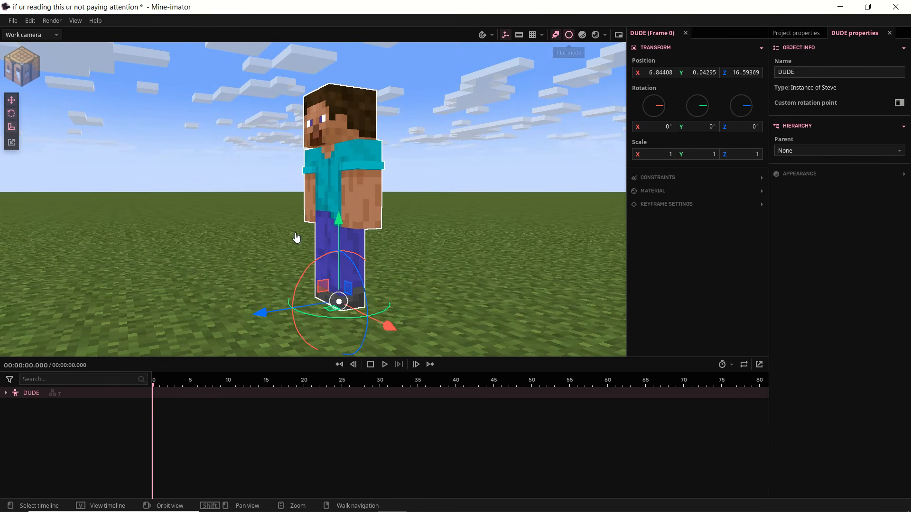
{"action": "left_click", "coordinate": [581, 35]}
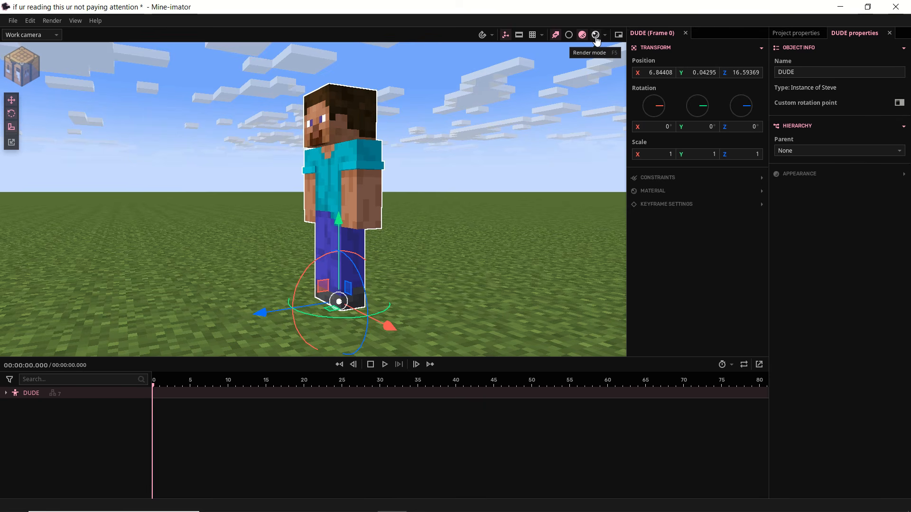
- Preview the character and its shadow from several angles in Render mode, and return the viewport to Shaded mode
{"action": "left_click", "coordinate": [595, 35]}
{"action": "left_click_drag", "start_coordinate": [447, 203], "coordinate": [484, 229]}
{"action": "right_click_drag", "start_coordinate": [484, 230], "coordinate": [488, 247]}
{"action": "right_click_drag", "start_coordinate": [423, 213], "coordinate": [422, 184]}
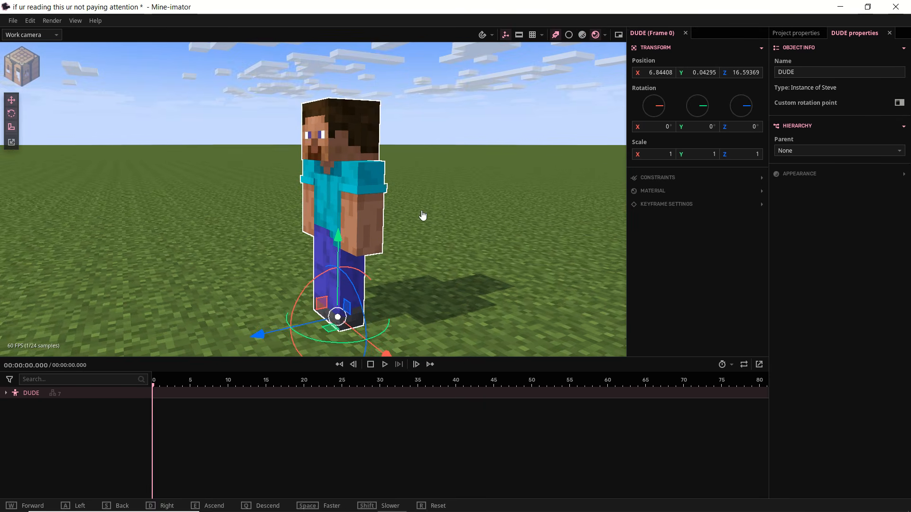
{"action": "left_click_drag", "start_coordinate": [422, 216], "coordinate": [572, 212]}
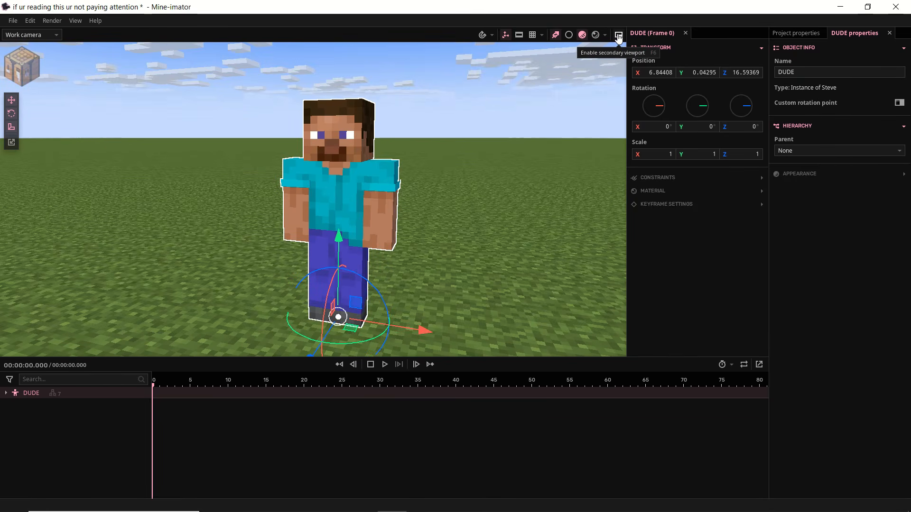
- Enable the secondary viewport and view which cameras it can display, keeping the active camera
{"action": "left_click", "coordinate": [619, 35]}
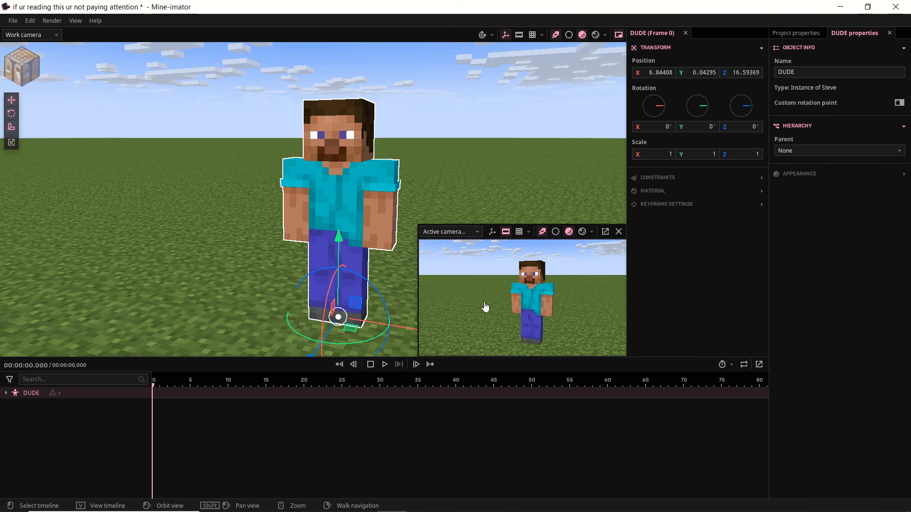
{"action": "mouse_move", "coordinate": [436, 171]}
{"action": "right_mouse_down"}
{"action": "mouse_move", "coordinate": [461, 170]}
{"action": "mouse_move", "coordinate": [413, 171]}
{"action": "mouse_move", "coordinate": [437, 172]}
{"action": "right_mouse_up"}
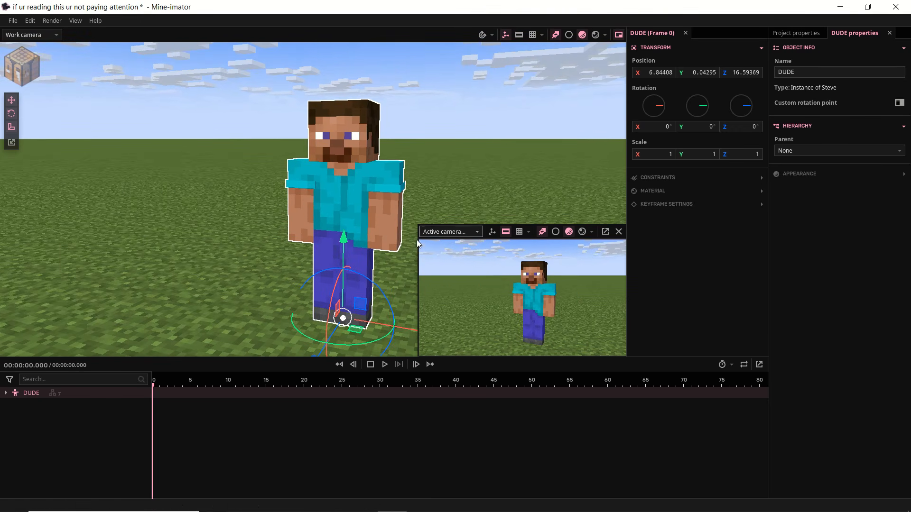
{"action": "left_click", "coordinate": [477, 233]}
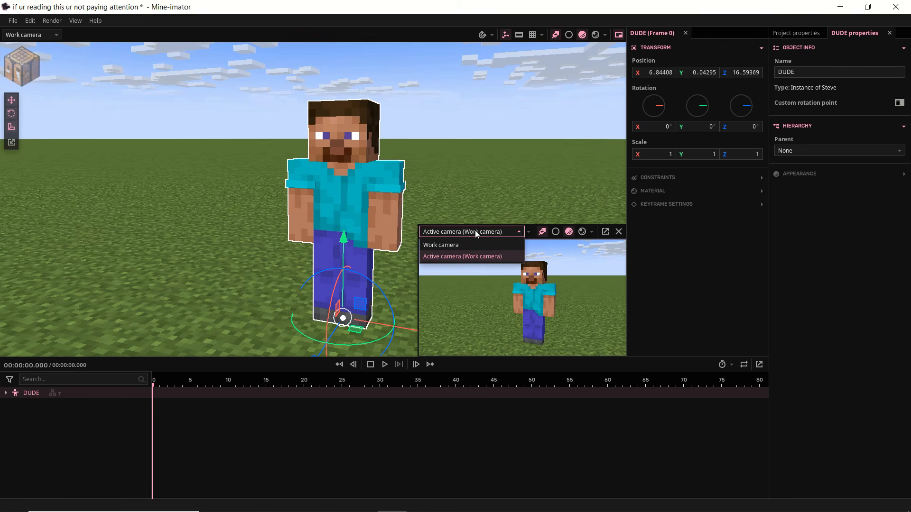
{"action": "left_click", "coordinate": [468, 231]}
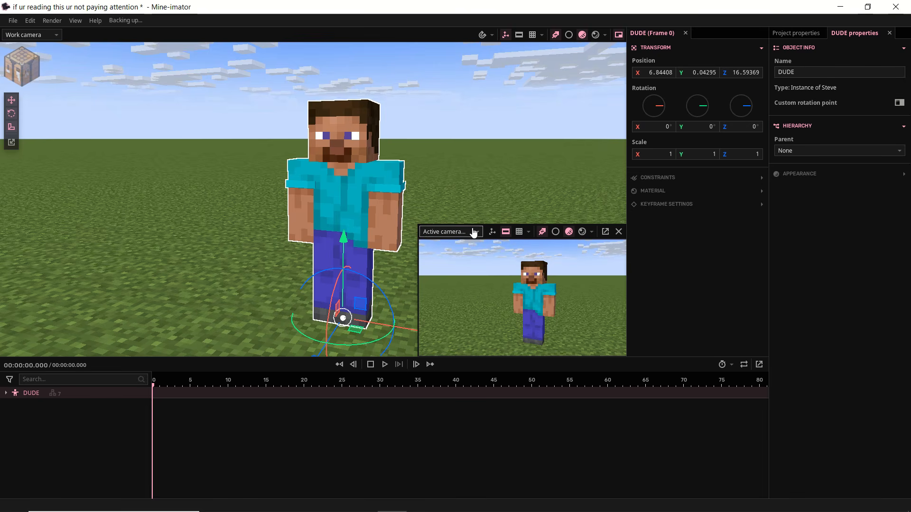
- Create a Camera object in the scene
{"action": "left_click", "coordinate": [26, 58]}
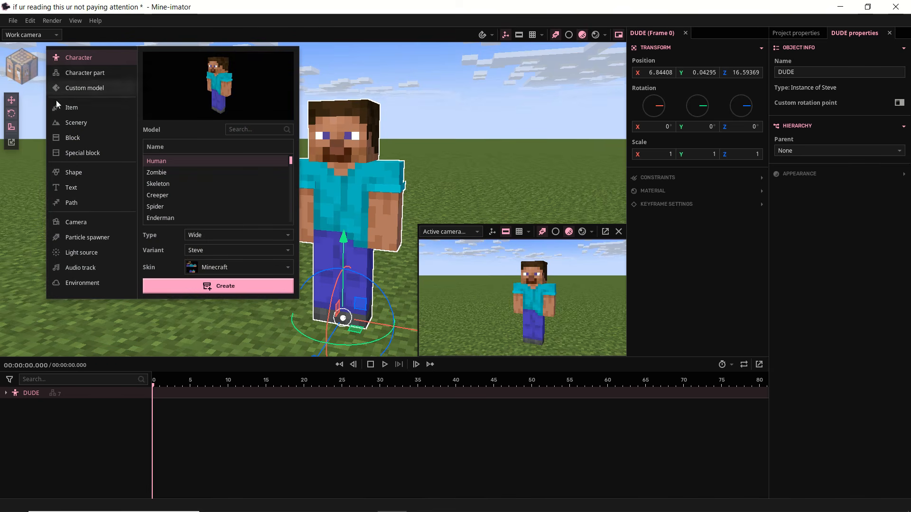
{"action": "left_click", "coordinate": [74, 223]}
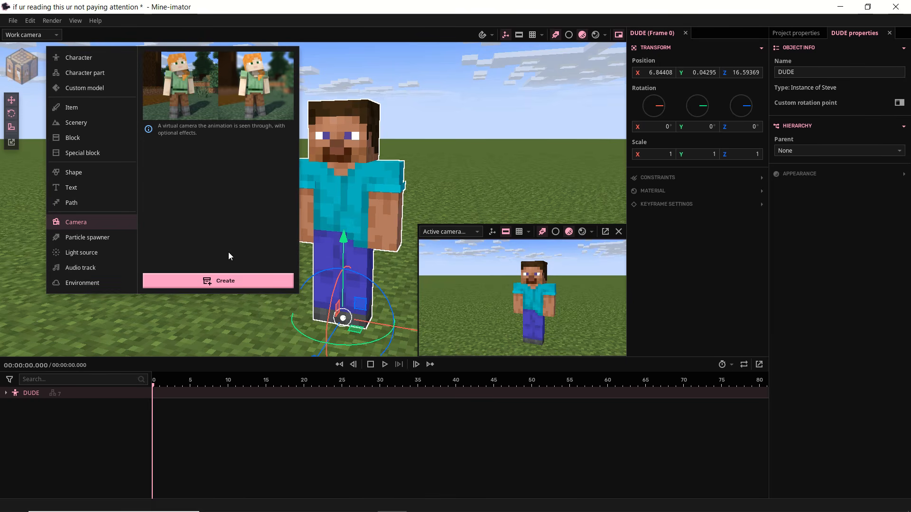
{"action": "left_click", "coordinate": [217, 286]}
- Examine the camera object's placement and facing relative to the character from several angles, comparing it with the secondary viewport
{"action": "left_click_drag", "start_coordinate": [377, 172], "coordinate": [450, 174]}
{"action": "right_click_drag", "start_coordinate": [378, 173], "coordinate": [418, 174]}
{"action": "key", "text": "s"}
{"action": "key", "text": "w"}
{"action": "key", "text": "s"}
{"action": "key", "text": "a"}
{"action": "key", "text": "d"}
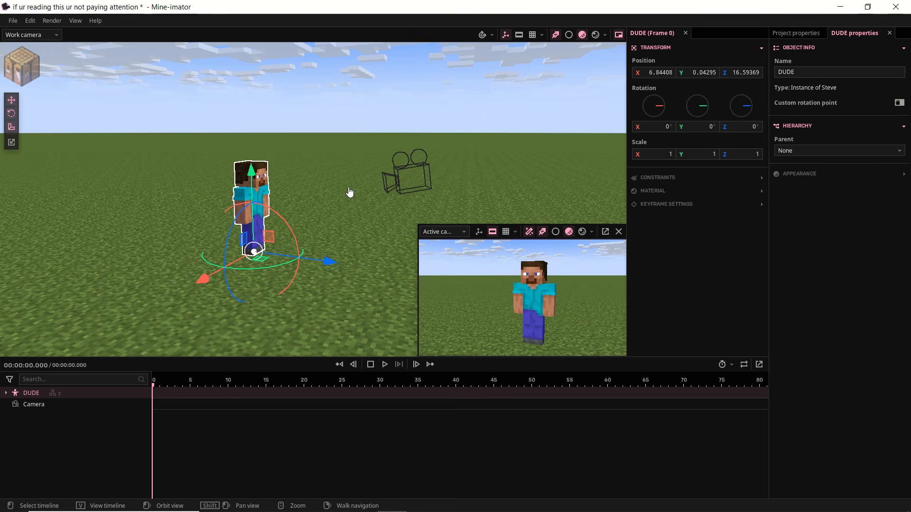
{"action": "middle_click_drag", "start_coordinate": [356, 184], "coordinate": [356, 183]}
{"action": "left_click_drag", "start_coordinate": [356, 184], "coordinate": [356, 184]}
{"action": "right_click_drag", "start_coordinate": [355, 185], "coordinate": [356, 185]}
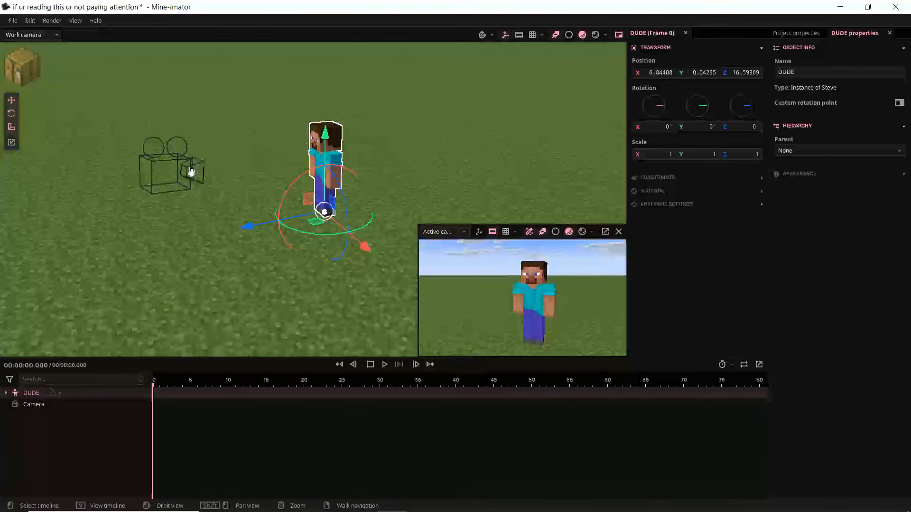
{"action": "left_click", "coordinate": [189, 171]}
{"action": "middle_click_drag", "start_coordinate": [284, 153], "coordinate": [285, 153]}
{"action": "left_click_drag", "start_coordinate": [285, 152], "coordinate": [251, 154]}
{"action": "left_click", "coordinate": [329, 165]}
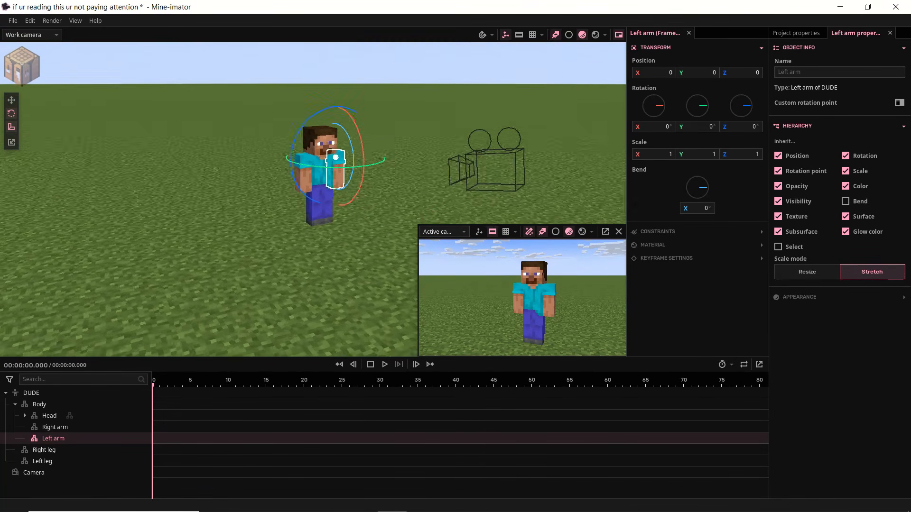
{"action": "middle_click_drag", "start_coordinate": [272, 232], "coordinate": [272, 232]}
{"action": "right_click_drag", "start_coordinate": [271, 231], "coordinate": [345, 190]}
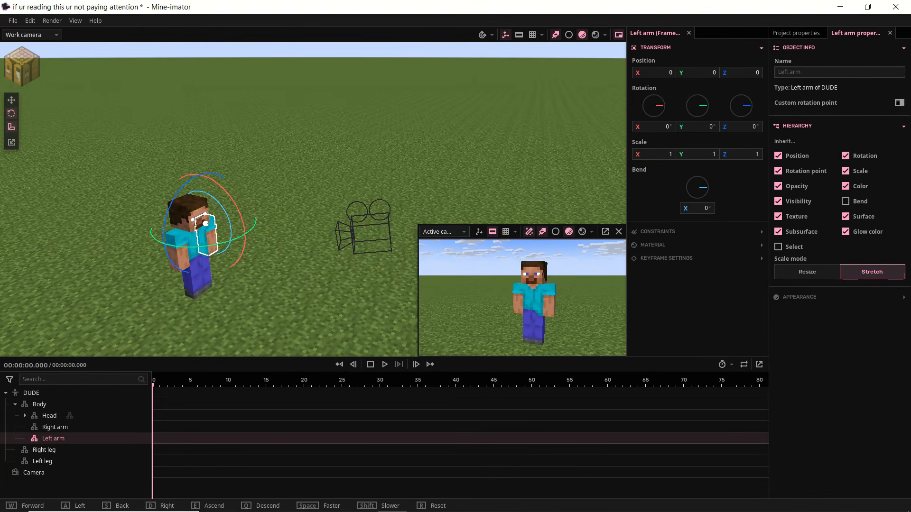
{"action": "key", "text": "w"}
{"action": "right_click_drag", "start_coordinate": [313, 199], "coordinate": [291, 246]}
{"action": "key", "text": "d"}
{"action": "key", "text": "s"}
{"action": "key", "text": "w"}
{"action": "key", "text": "w"}
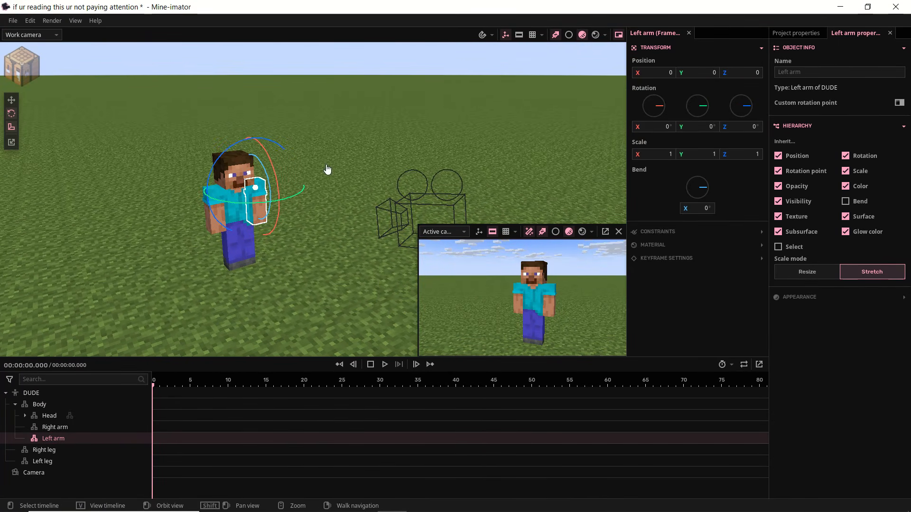
- Fly the scene camera from within the secondary viewport to frame the character more closely from slightly above
{"action": "right_click_drag", "start_coordinate": [358, 182], "coordinate": [408, 237]}
{"action": "right_click_drag", "start_coordinate": [528, 298], "coordinate": [548, 283]}
{"action": "key", "text": "a"}
{"action": "key", "text": "w"}
{"action": "key", "text": "d"}
{"action": "key", "text": "w"}
{"action": "key", "text": "e"}
{"action": "key", "text": "a"}
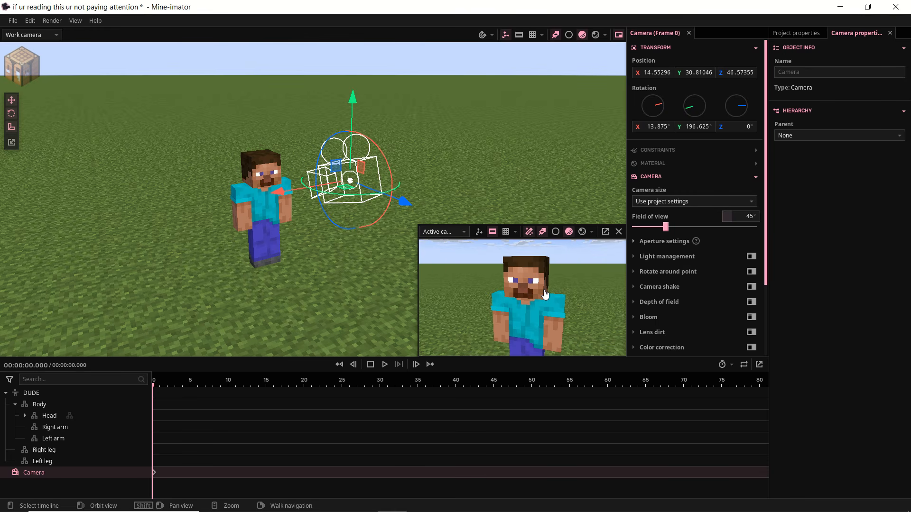
- Fly the scene camera lower to about X 17.6, Y 22, Z 48.9, rotated about 2.6° on X and 199.6° on Y
{"action": "mouse_move", "coordinate": [545, 295]}
{"action": "right_mouse_down"}
{"action": "mouse_move", "coordinate": [557, 327]}
{"action": "mouse_move", "coordinate": [595, 277]}
{"action": "mouse_move", "coordinate": [564, 289]}
{"action": "mouse_move", "coordinate": [602, 288]}
{"action": "mouse_move", "coordinate": [544, 288]}
{"action": "mouse_move", "coordinate": [585, 288]}
{"action": "mouse_move", "coordinate": [555, 288]}
{"action": "mouse_move", "coordinate": [562, 278]}
{"action": "mouse_move", "coordinate": [572, 281]}
{"action": "mouse_move", "coordinate": [545, 290]}
{"action": "right_mouse_up"}
{"action": "key", "text": "s"}
{"action": "key", "text": "w"}
{"action": "key", "text": "s"}
{"action": "key", "text": "w"}
{"action": "key", "text": "s"}
{"action": "key", "text": "d"}
{"action": "key", "text": "a"}
{"action": "key", "text": "a"}
{"action": "key", "text": "d"}
{"action": "key", "text": "a"}
{"action": "key", "text": "w"}
{"action": "key", "text": "s"}
{"action": "key", "text": "w"}
{"action": "key", "text": "s"}
{"action": "key", "text": "w"}
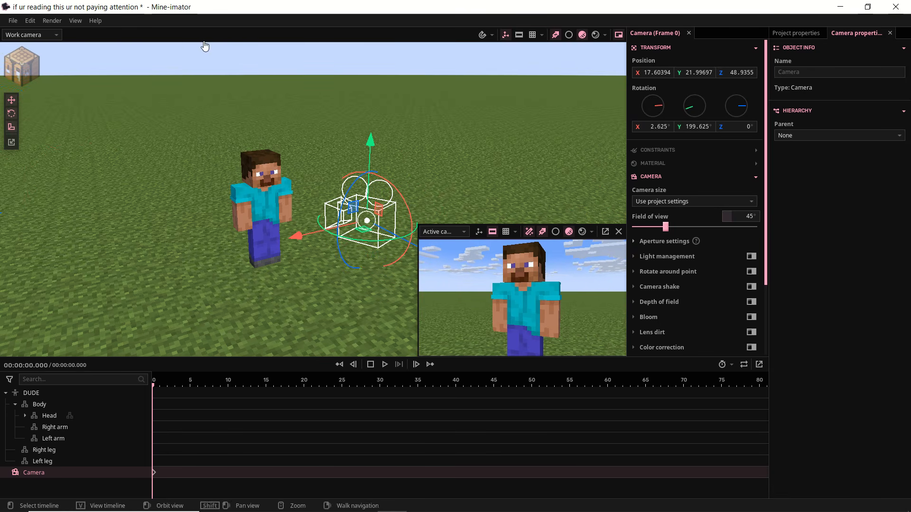
- Open the program preferences, expand the Interface settings and collapse the Program settings
{"action": "left_click", "coordinate": [29, 21]}
{"action": "mouse_move", "coordinate": [52, 20]}
{"action": "mouse_move", "coordinate": [22, 20]}
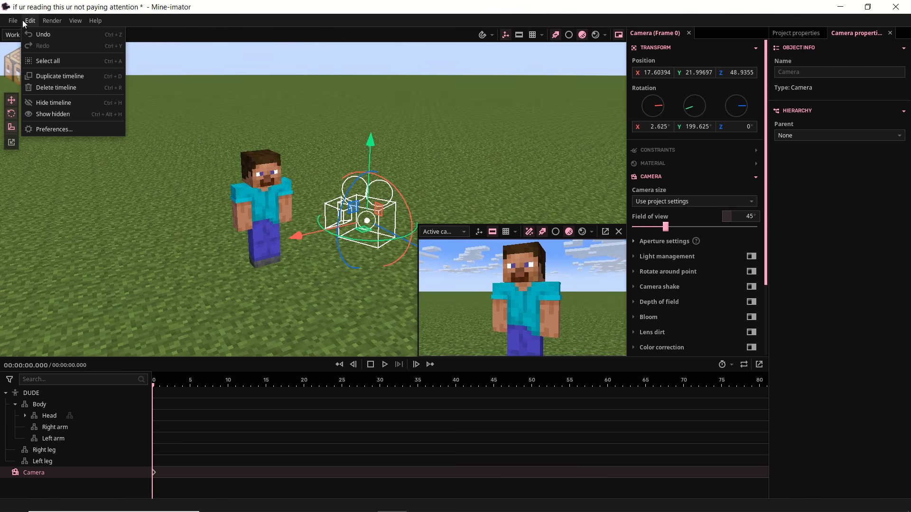
{"action": "left_click", "coordinate": [49, 129]}
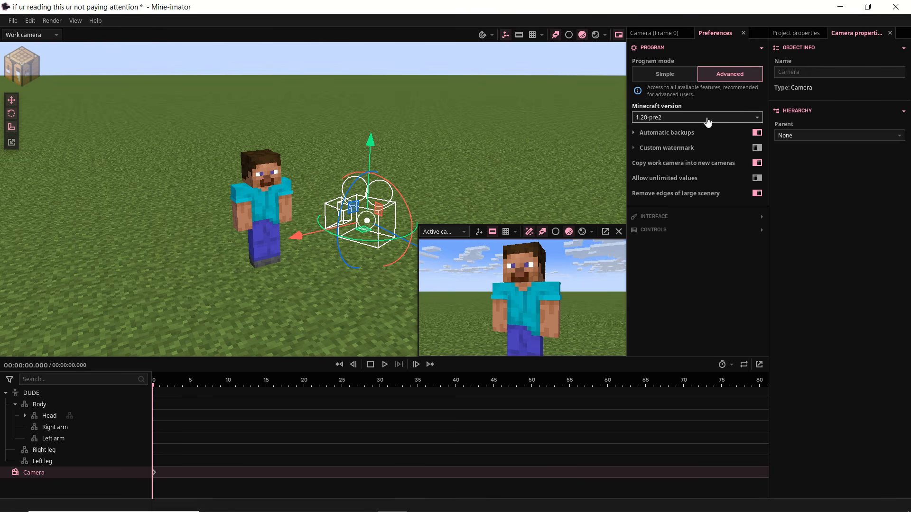
{"action": "left_click", "coordinate": [709, 223]}
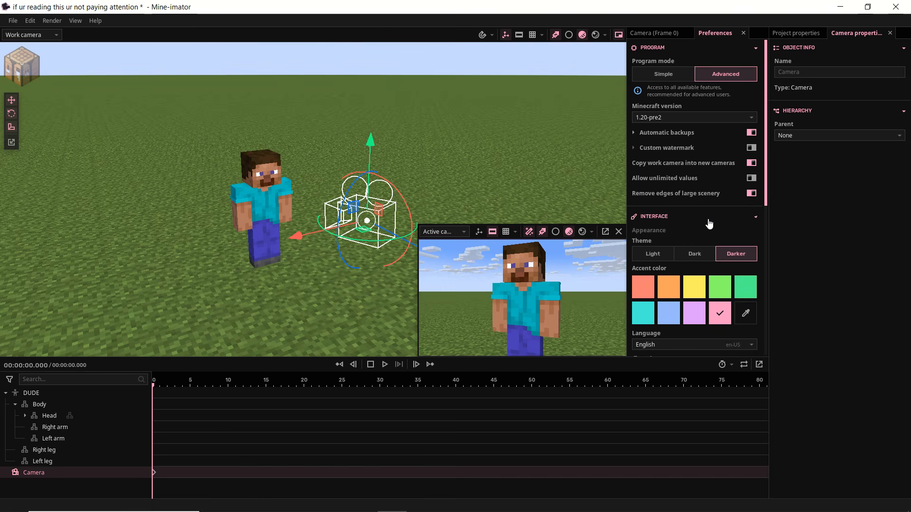
{"action": "left_click", "coordinate": [729, 48]}
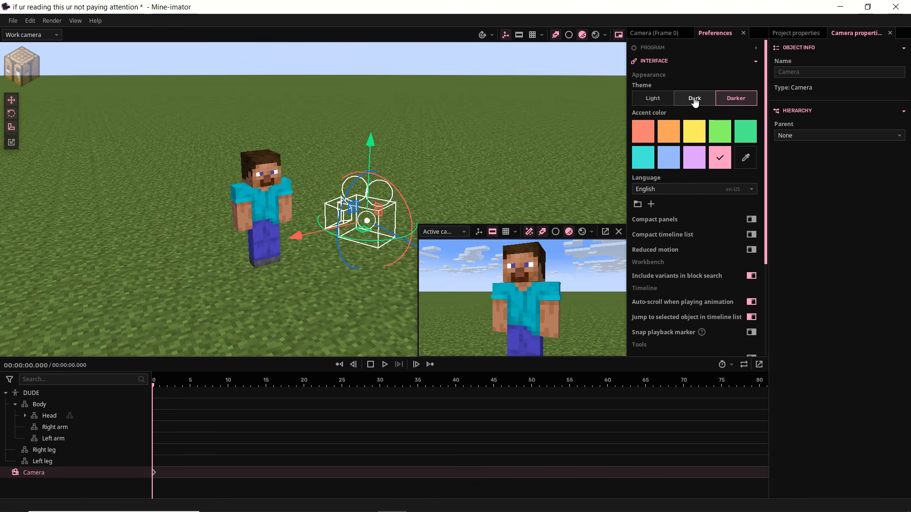
- Preview the Light and Dark interface themes and return to the Darker theme
{"action": "left_click", "coordinate": [652, 99]}
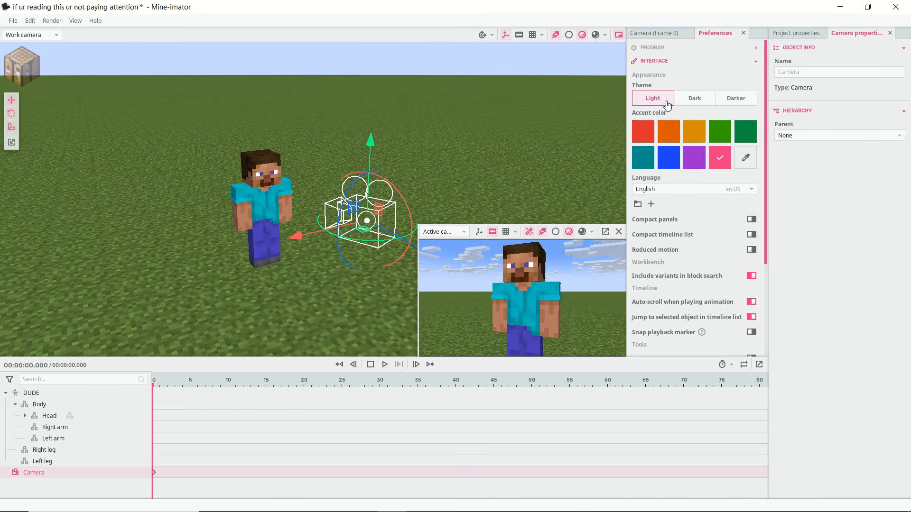
{"action": "left_click", "coordinate": [691, 101]}
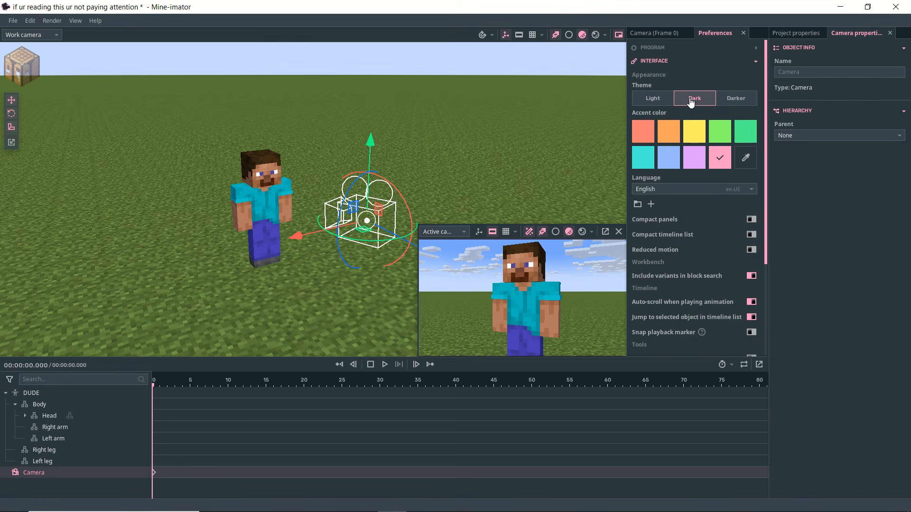
{"action": "left_click", "coordinate": [736, 102]}
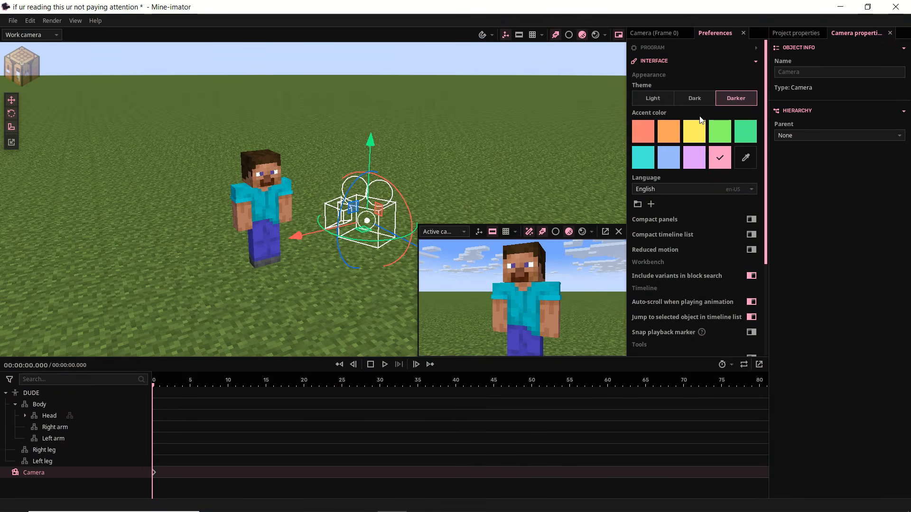
- Try several preset accent colors, including yellow, green and blue, and choose the custom accent color
{"action": "left_click", "coordinate": [697, 131]}
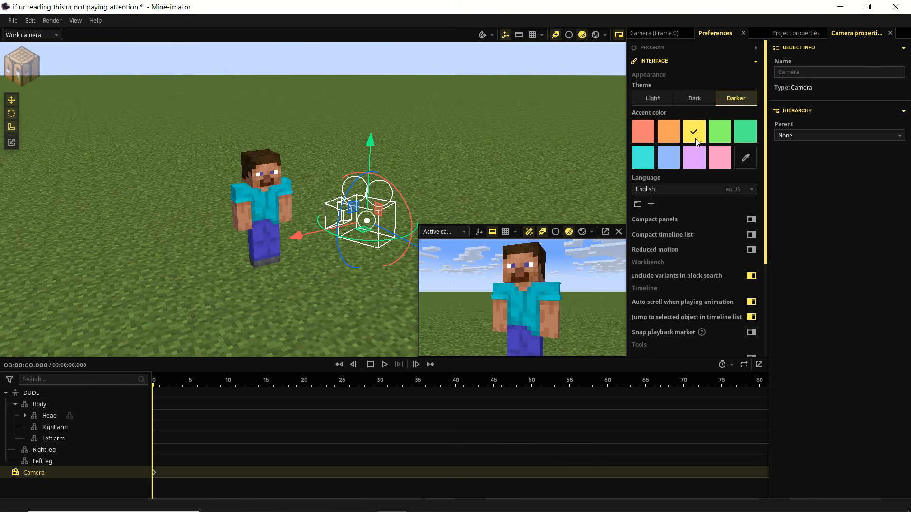
{"action": "left_click", "coordinate": [675, 135]}
{"action": "left_click", "coordinate": [721, 135]}
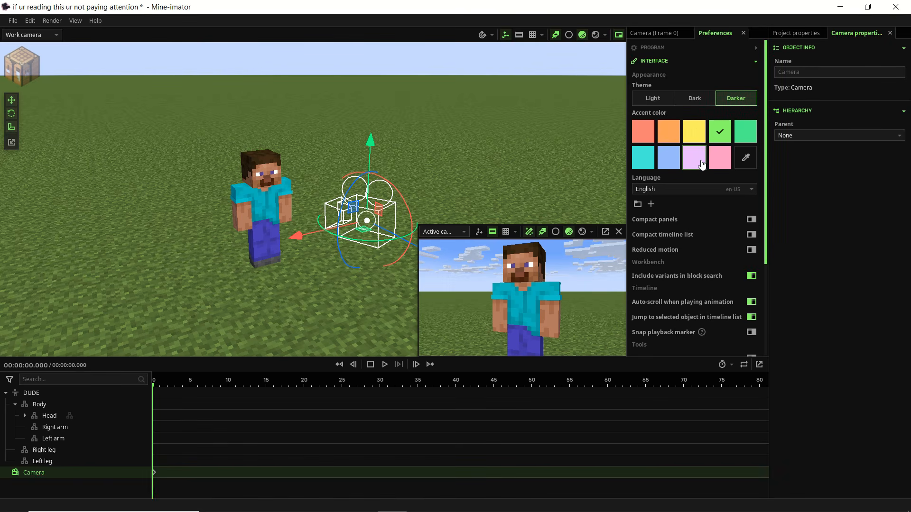
{"action": "left_click", "coordinate": [693, 158]}
{"action": "left_click", "coordinate": [673, 162]}
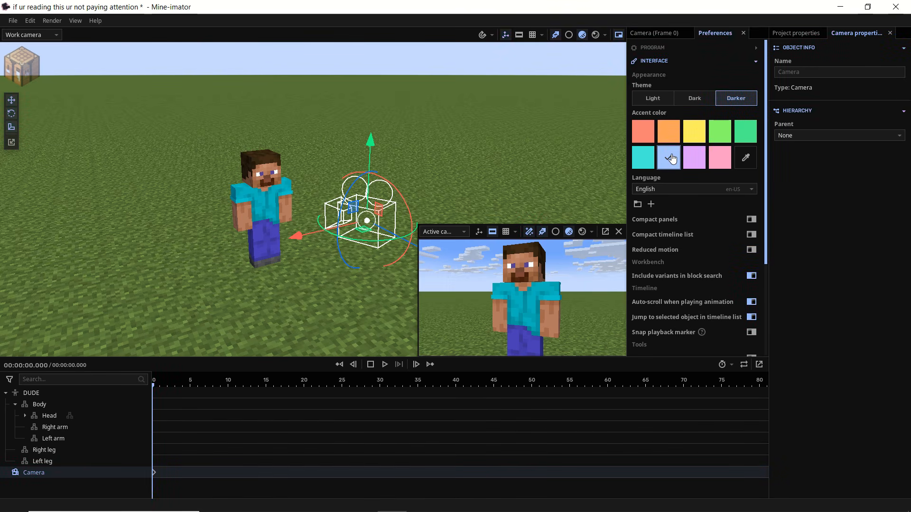
{"action": "left_click", "coordinate": [647, 156]}
{"action": "left_click", "coordinate": [745, 158]}
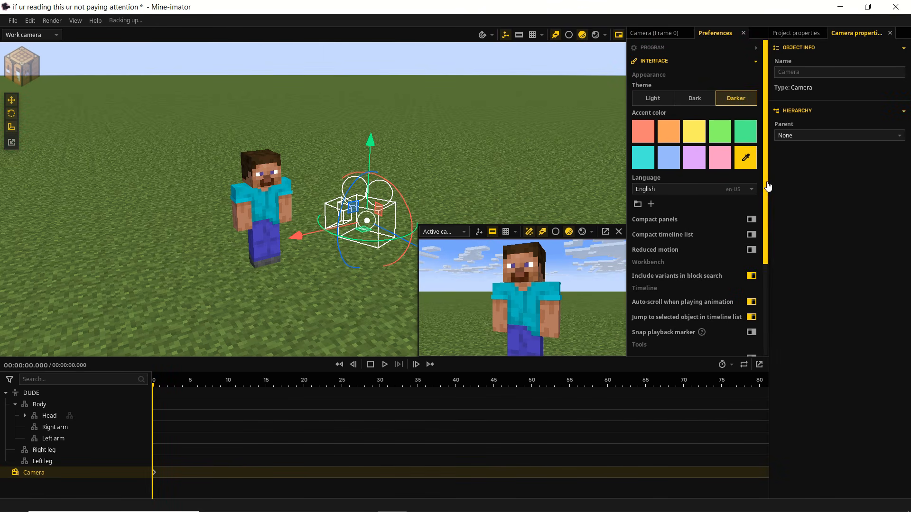
- Compare the interface with Compact panels on and off, and leave the option on
{"action": "scroll", "coordinate": [725, 201], "scroll_direction": "down", "scroll_amount": 2}
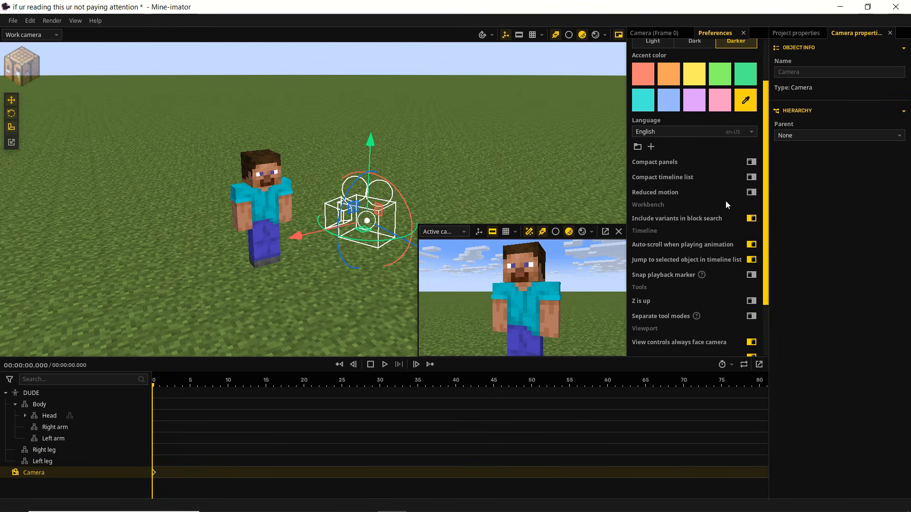
{"action": "left_click", "coordinate": [750, 163]}
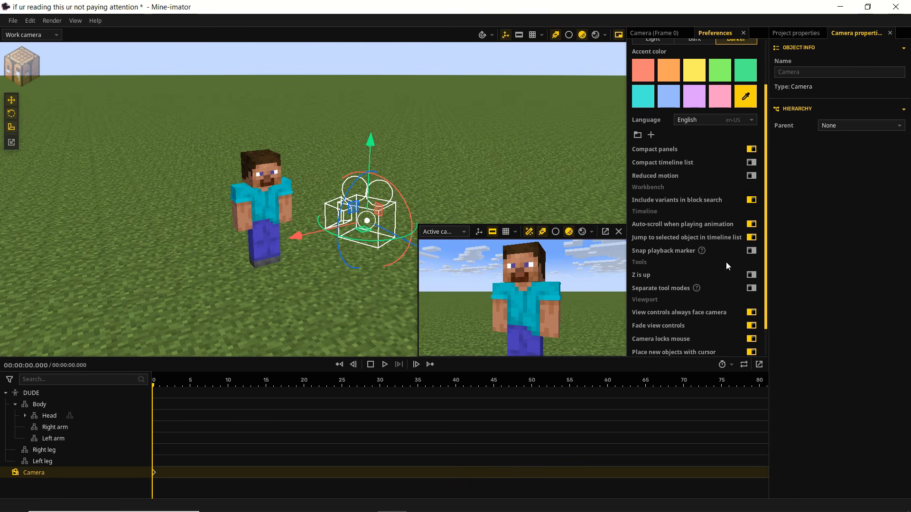
{"action": "left_click", "coordinate": [752, 151]}
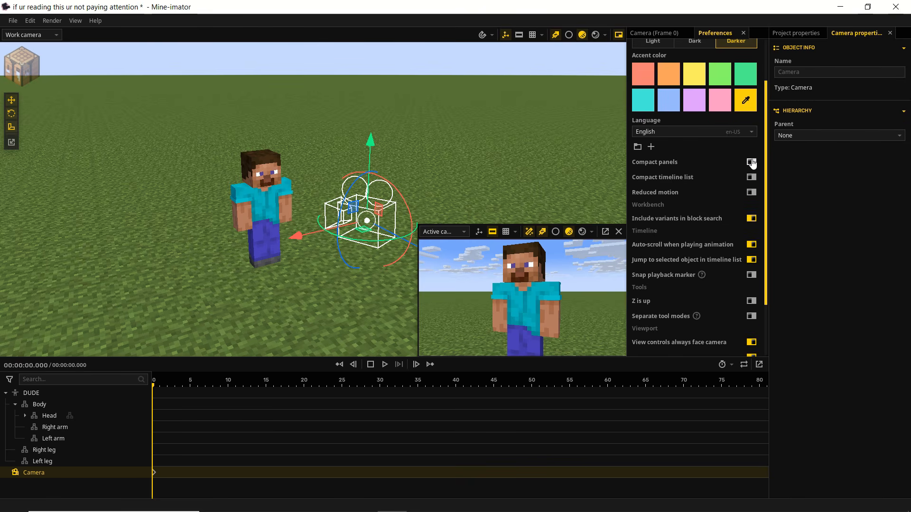
{"action": "left_click", "coordinate": [751, 162]}
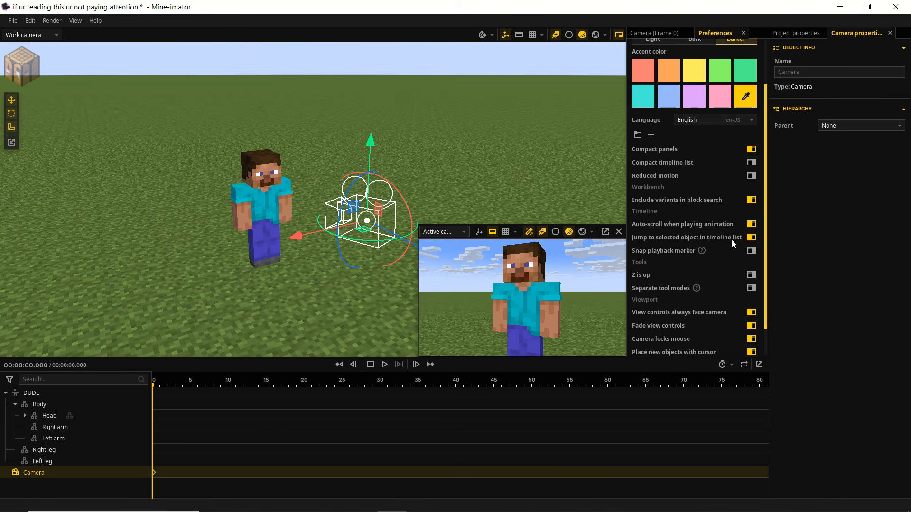
- Toggle the Compact timeline list option on and off to compare both layouts, leaving it off
{"action": "left_click", "coordinate": [752, 163]}
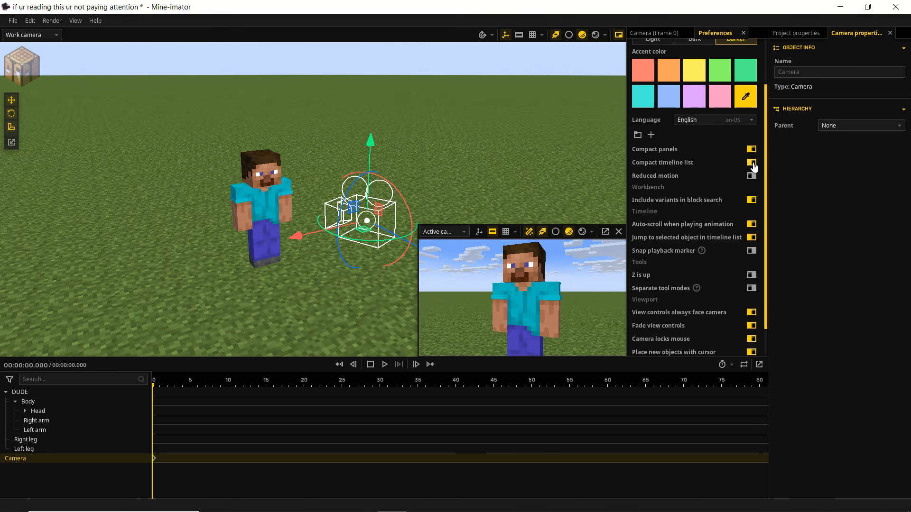
{"action": "left_click", "coordinate": [752, 162]}
{"action": "left_click", "coordinate": [752, 163]}
{"action": "left_click", "coordinate": [752, 163]}
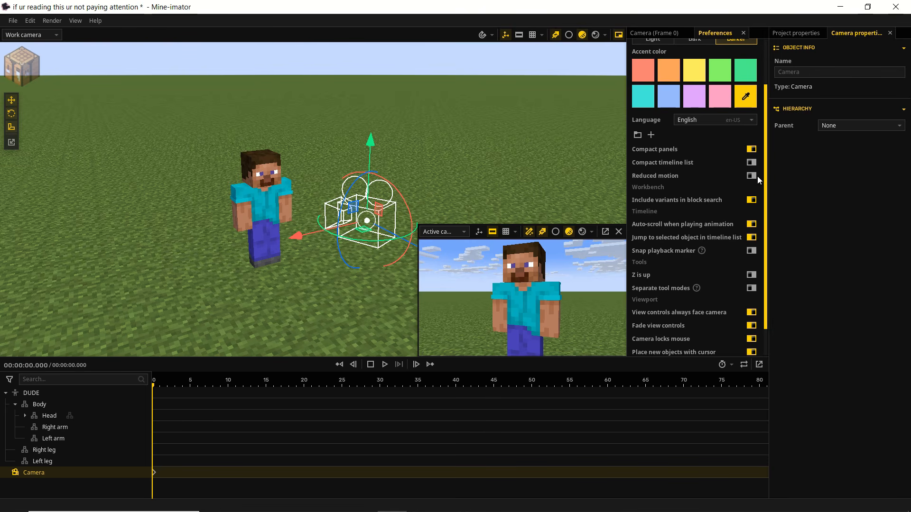
- Turn on the Z is up option in the Tools preferences
{"action": "left_click_drag", "start_coordinate": [768, 176], "coordinate": [776, 200]}
{"action": "left_click_drag", "start_coordinate": [775, 200], "coordinate": [776, 201]}
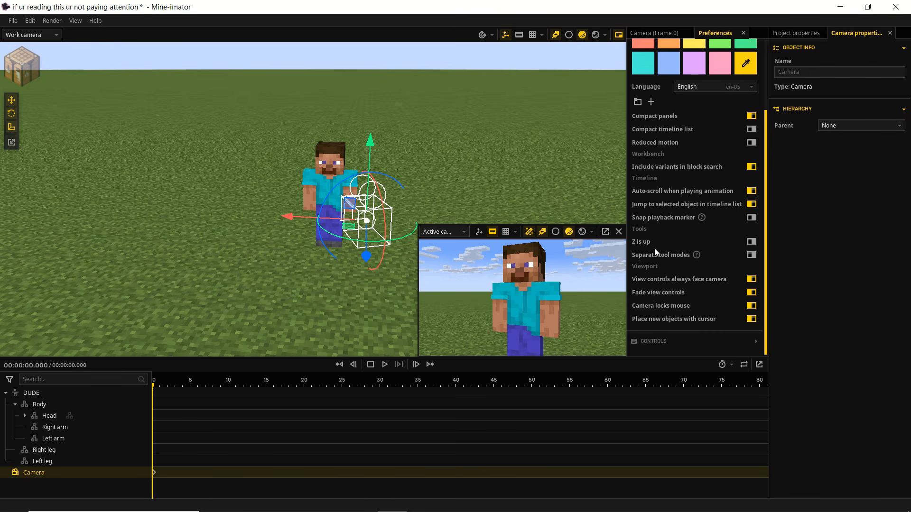
{"action": "left_click", "coordinate": [752, 242]}
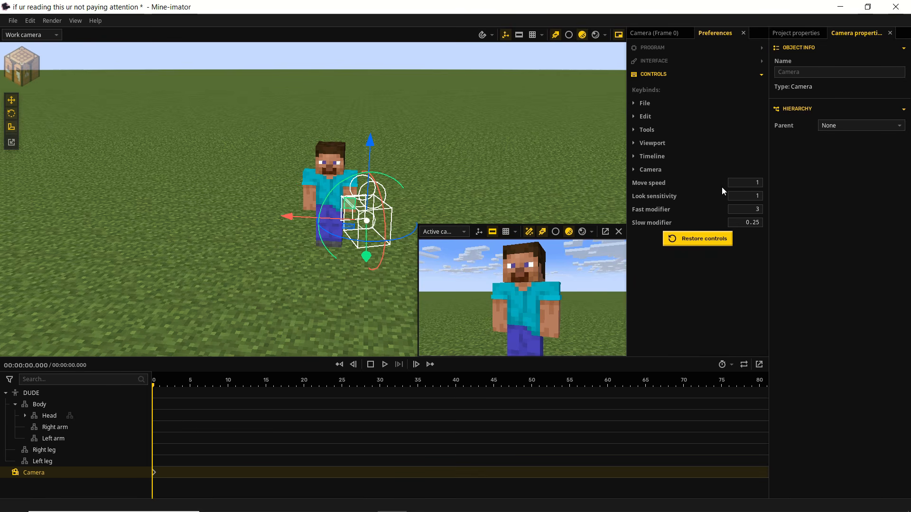
- Fly the work camera near the character and set the Move speed control to 0.5
{"action": "right_click_drag", "start_coordinate": [503, 171], "coordinate": [551, 146]}
{"action": "key", "text": "w"}
{"action": "key", "text": "a"}
{"action": "key", "text": "w"}
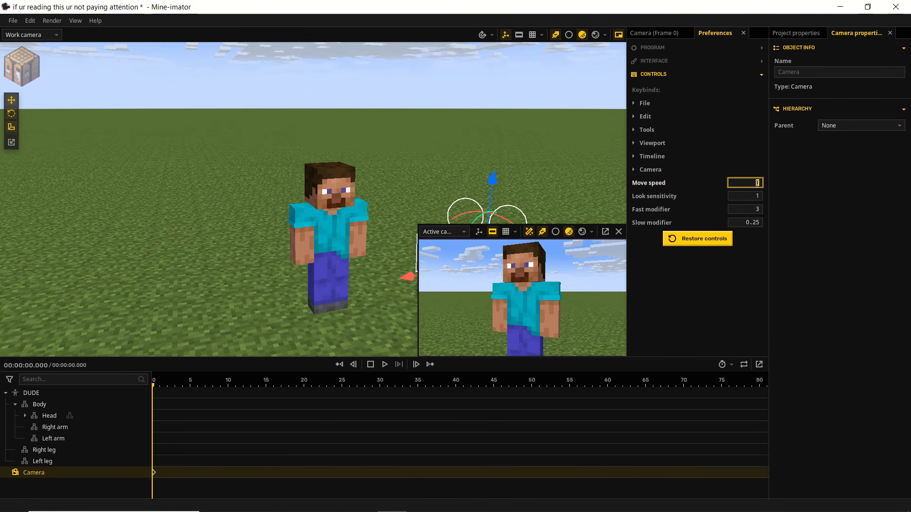
{"action": "left_click", "coordinate": [757, 182]}
{"action": "key", "text": "Return"}
- Test the slower work camera movement around the character and set Move speed back to 1
{"action": "key", "text": "w"}
{"action": "right_click_drag", "start_coordinate": [370, 161], "coordinate": [372, 161]}
{"action": "key", "text": "s"}
{"action": "key", "text": "w"}
{"action": "key", "text": "w"}
{"action": "key", "text": "s"}
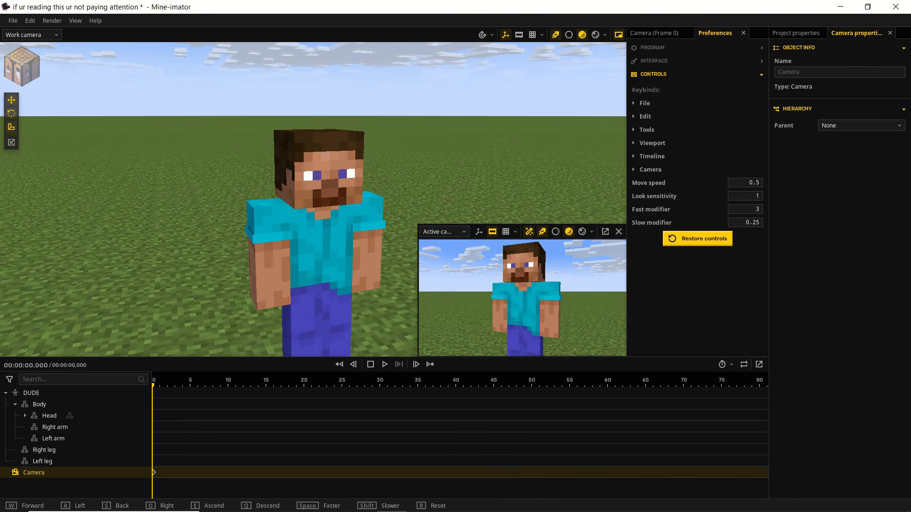
{"action": "left_click", "coordinate": [756, 183]}
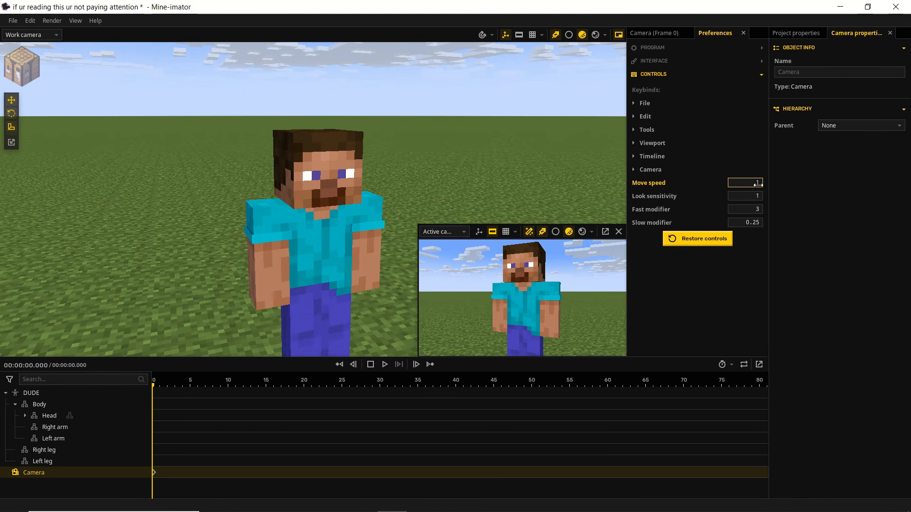
- Set the Slow modifier control to 0.15 and test the work camera movement around the character
{"action": "key", "text": "Return"}
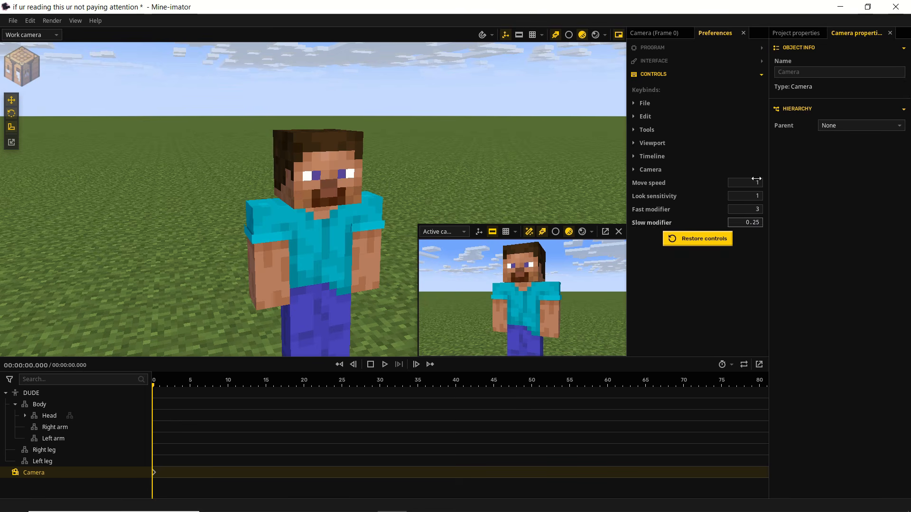
{"action": "left_click", "coordinate": [754, 227]}
{"action": "type", "text": ".15"}
{"action": "key", "text": "Return"}
{"action": "right_click_drag", "start_coordinate": [455, 181], "coordinate": [501, 184]}
{"action": "key", "text": "shift+w"}
{"action": "key", "text": "s"}
{"action": "key", "text": "s"}
{"action": "right_click_drag", "start_coordinate": [501, 184], "coordinate": [498, 204]}
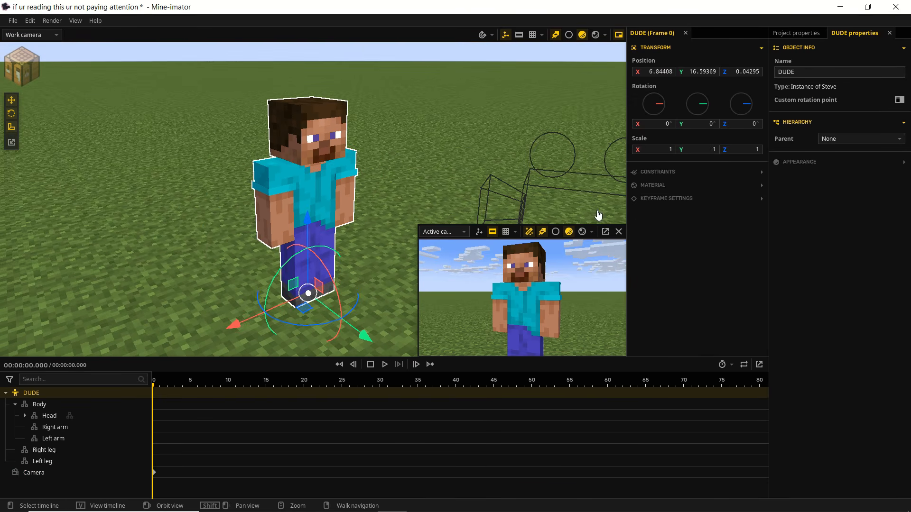
- Close the secondary viewport and toggle it on and off several times, leaving it disabled
{"action": "left_click", "coordinate": [619, 232]}
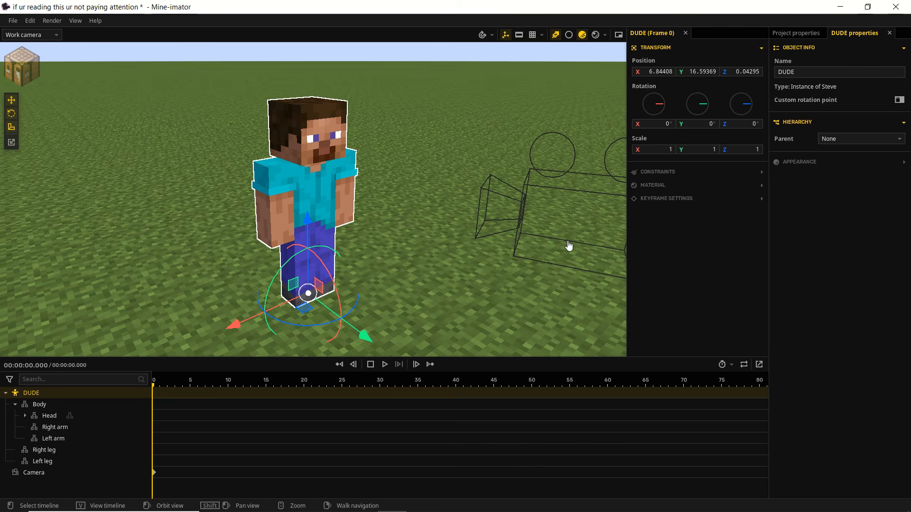
{"action": "left_click", "coordinate": [619, 36]}
{"action": "left_click", "coordinate": [618, 36]}
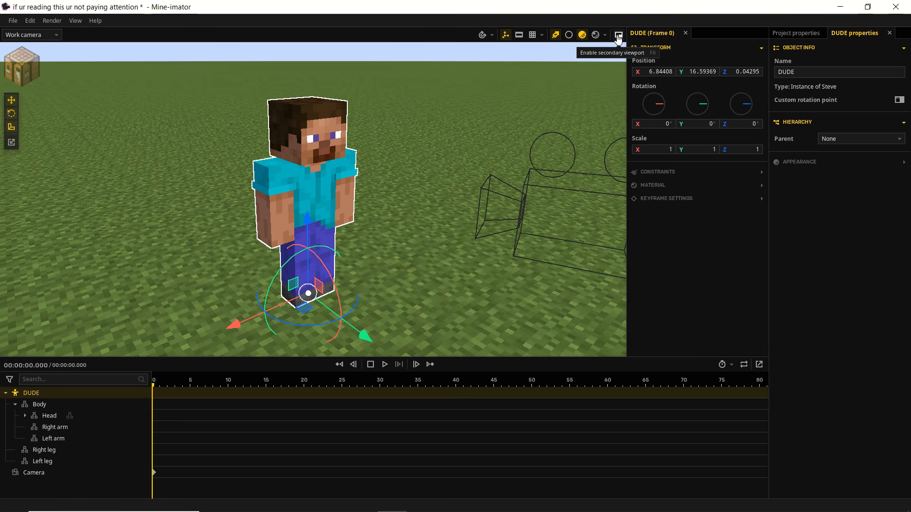
{"action": "left_click", "coordinate": [618, 36]}
{"action": "left_click", "coordinate": [618, 36]}
{"action": "left_click", "coordinate": [618, 36]}
{"action": "left_click", "coordinate": [619, 37]}
{"action": "left_click", "coordinate": [618, 36]}
{"action": "left_click", "coordinate": [619, 36]}
- Raise DUDE along the Z axis to about 0.96 and reset all of its position values
{"action": "middle_click_drag", "start_coordinate": [403, 179], "coordinate": [421, 177], "text": "shift"}
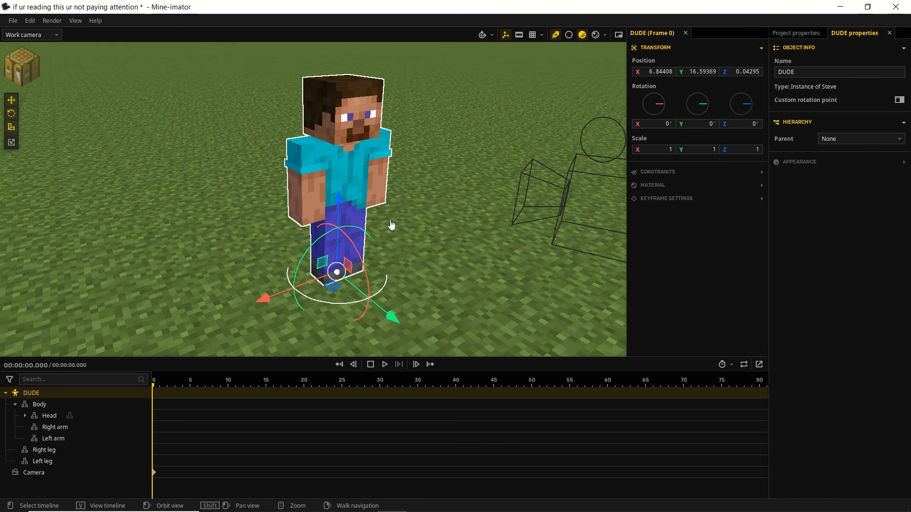
{"action": "middle_click_drag", "start_coordinate": [310, 253], "coordinate": [335, 266]}
{"action": "scroll", "coordinate": [344, 252], "scroll_direction": "up", "scroll_amount": 2}
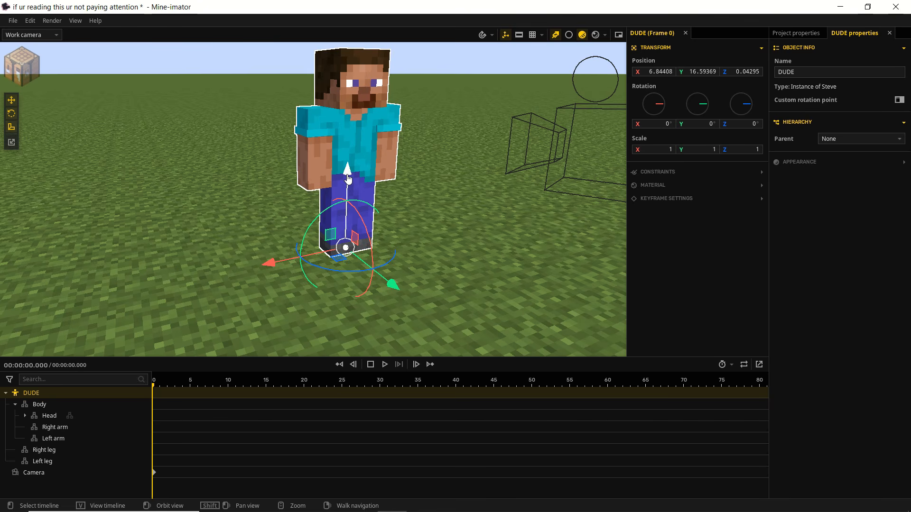
{"action": "left_click_drag", "start_coordinate": [348, 179], "coordinate": [348, 160]}
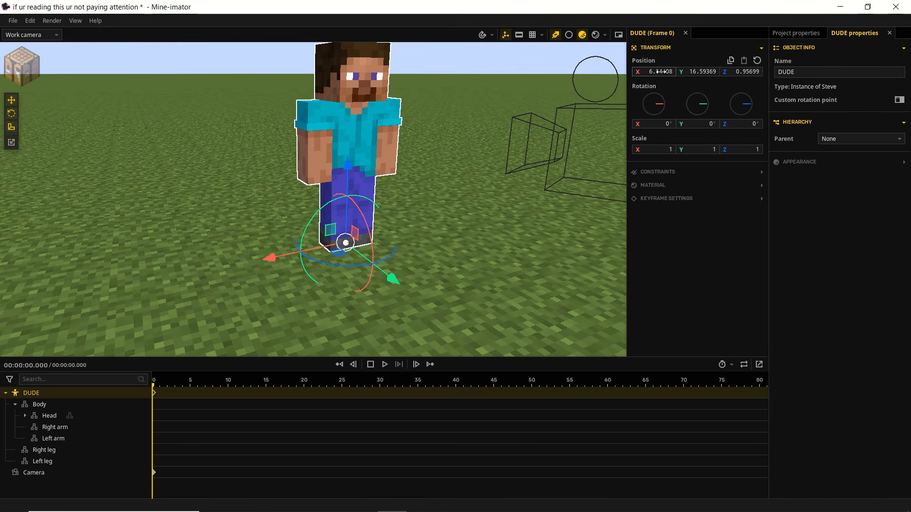
{"action": "left_click", "coordinate": [758, 62]}
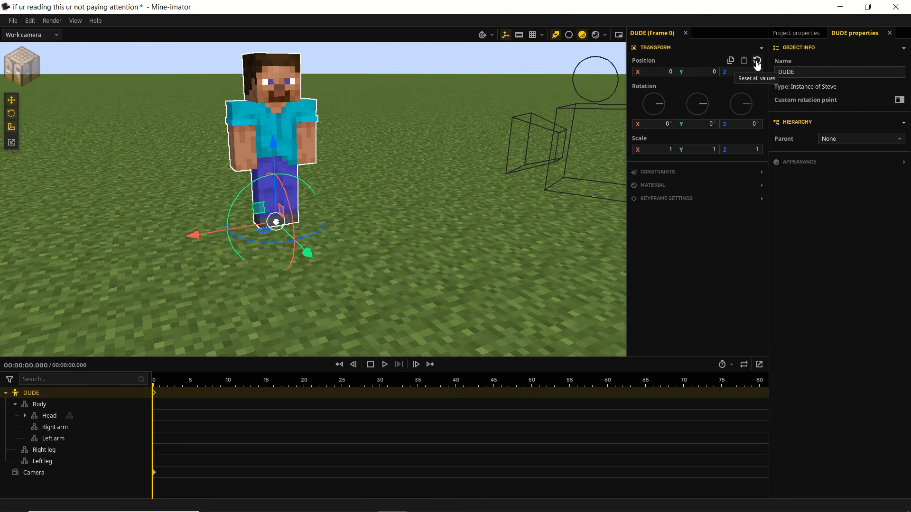
- Move DUDE with the axis arrows to about X -1.73, Y -10.92 and Z 1.67
{"action": "right_click_drag", "start_coordinate": [475, 190], "coordinate": [279, 152]}
{"action": "key", "text": "w"}
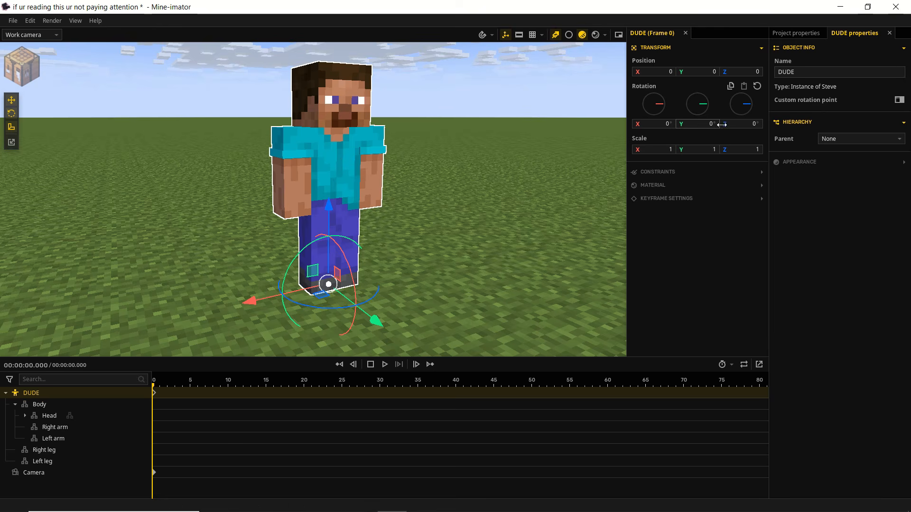
{"action": "left_click_drag", "start_coordinate": [251, 299], "coordinate": [293, 279]}
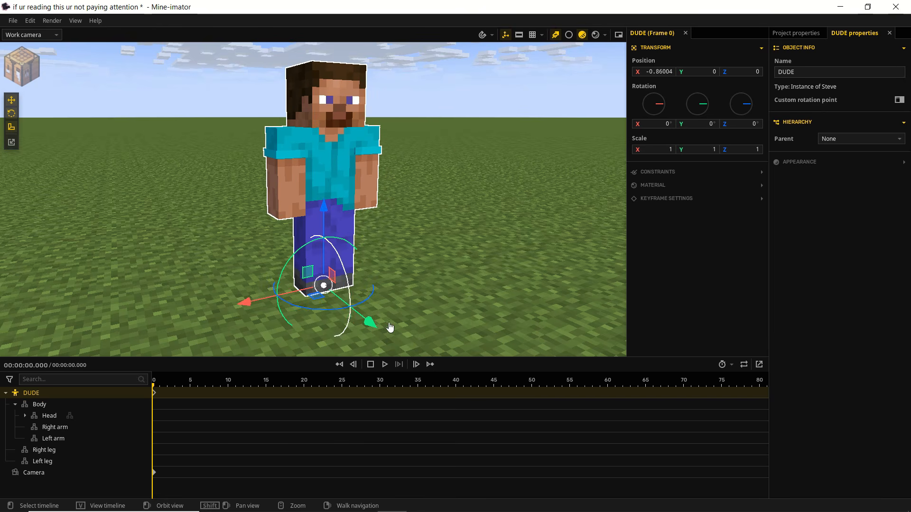
{"action": "left_click_drag", "start_coordinate": [368, 320], "coordinate": [328, 288]}
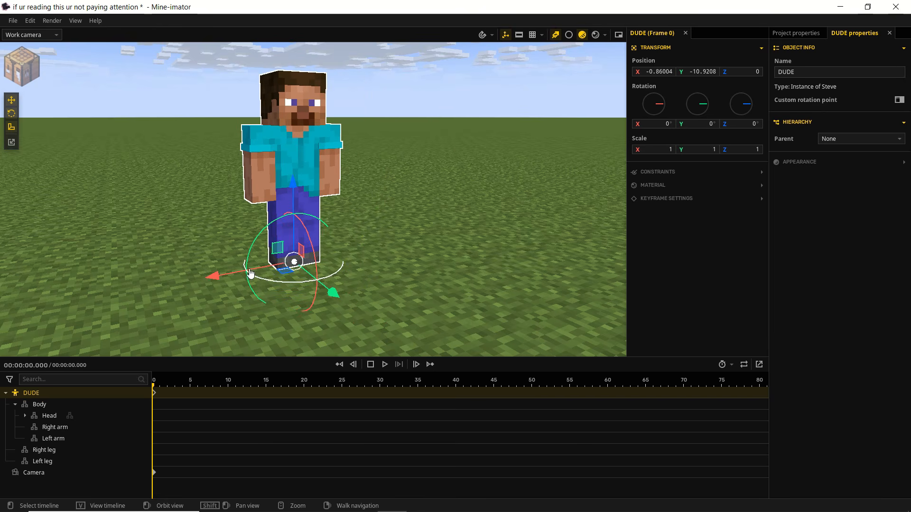
{"action": "mouse_move", "coordinate": [248, 274]}
{"action": "left_mouse_down"}
{"action": "mouse_move", "coordinate": [223, 279]}
{"action": "mouse_move", "coordinate": [244, 274]}
{"action": "left_mouse_up"}
{"action": "left_click_drag", "start_coordinate": [291, 198], "coordinate": [290, 188]}
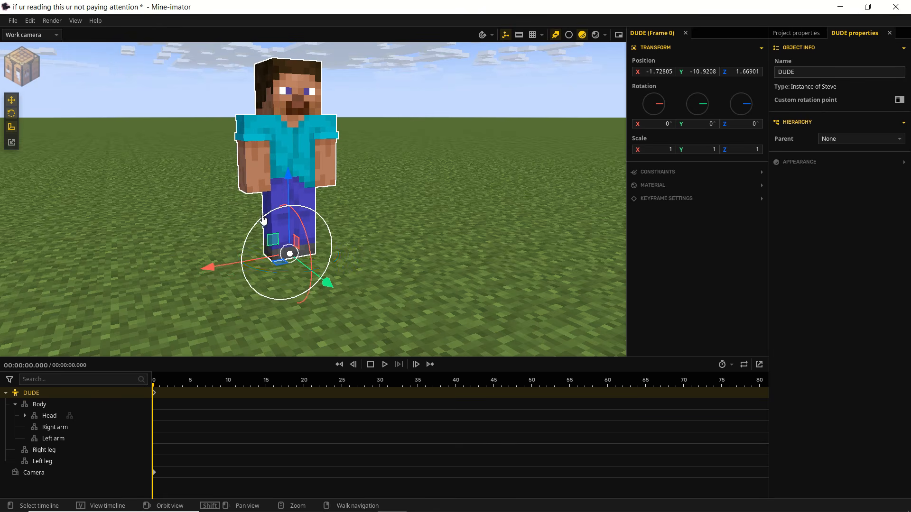
- Rotate DUDE to about -21° on X and -12° on Y, and move it freely to about X 1.09, Y -15.25, Z 0.45
{"action": "mouse_move", "coordinate": [263, 220]}
{"action": "left_mouse_down"}
{"action": "mouse_move", "coordinate": [232, 242]}
{"action": "mouse_move", "coordinate": [326, 204]}
{"action": "mouse_move", "coordinate": [271, 212]}
{"action": "left_mouse_up"}
{"action": "left_click_drag", "start_coordinate": [312, 268], "coordinate": [320, 239]}
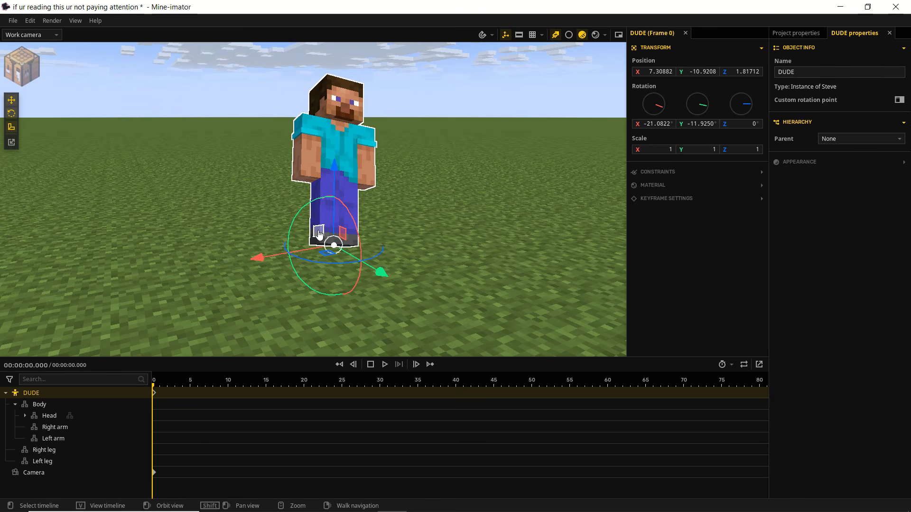
{"action": "left_click_drag", "start_coordinate": [407, 212], "coordinate": [297, 231]}
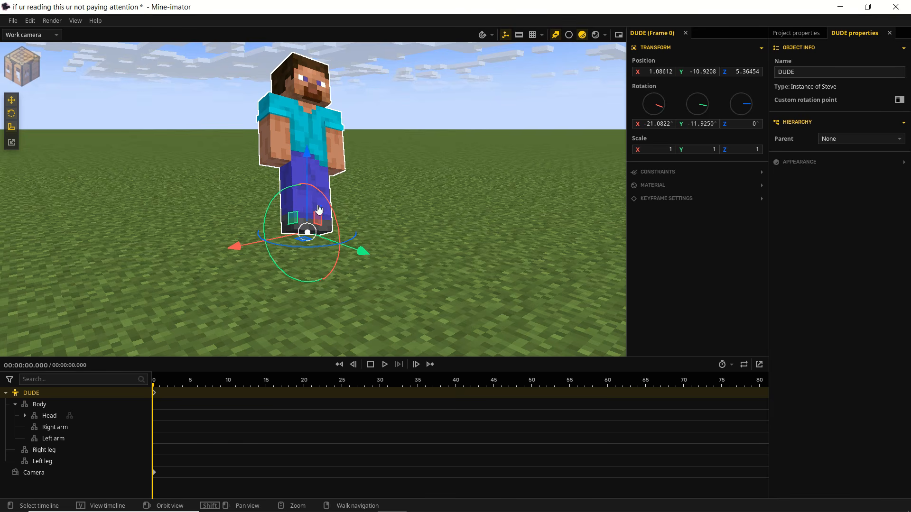
{"action": "left_click_drag", "start_coordinate": [408, 205], "coordinate": [423, 222]}
{"action": "mouse_move", "coordinate": [308, 232]}
{"action": "left_mouse_down"}
{"action": "mouse_move", "coordinate": [387, 256]}
{"action": "mouse_move", "coordinate": [423, 204]}
{"action": "mouse_move", "coordinate": [329, 163]}
{"action": "mouse_move", "coordinate": [301, 241]}
{"action": "mouse_move", "coordinate": [351, 299]}
{"action": "mouse_move", "coordinate": [243, 228]}
{"action": "mouse_move", "coordinate": [349, 259]}
{"action": "mouse_move", "coordinate": [291, 209]}
{"action": "mouse_move", "coordinate": [311, 214]}
{"action": "mouse_move", "coordinate": [287, 209]}
{"action": "mouse_move", "coordinate": [308, 267]}
{"action": "mouse_move", "coordinate": [302, 245]}
{"action": "mouse_move", "coordinate": [310, 246]}
{"action": "left_mouse_up"}
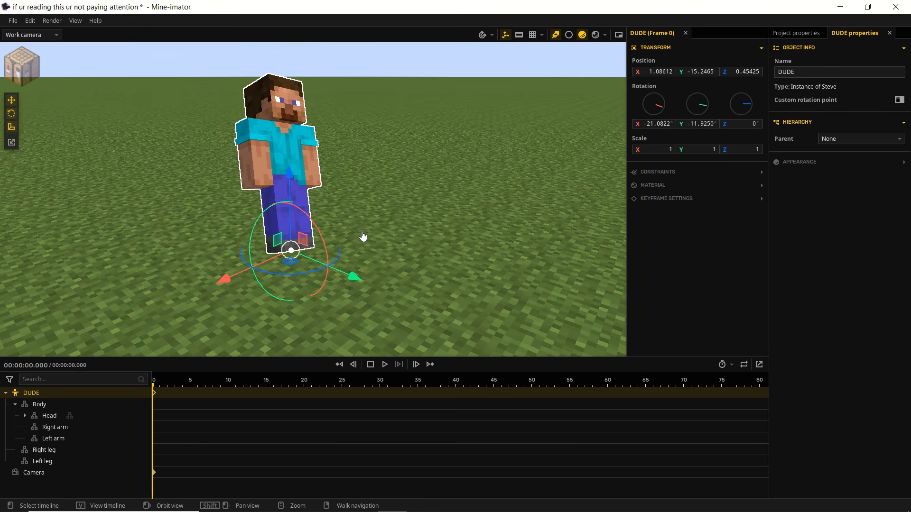
- Reset all of DUDE's rotation and position values
{"action": "left_click", "coordinate": [757, 87]}
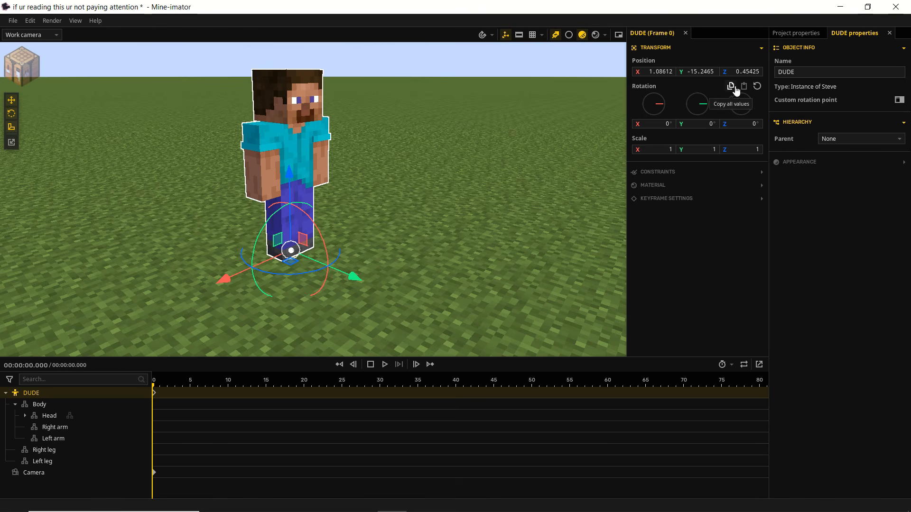
{"action": "left_click", "coordinate": [758, 63]}
{"action": "mouse_move", "coordinate": [408, 171]}
{"action": "right_mouse_down"}
{"action": "mouse_move", "coordinate": [398, 176]}
{"action": "mouse_move", "coordinate": [389, 159]}
{"action": "mouse_move", "coordinate": [412, 167]}
{"action": "right_mouse_up"}
{"action": "left_click_drag", "start_coordinate": [350, 236], "coordinate": [350, 225]}
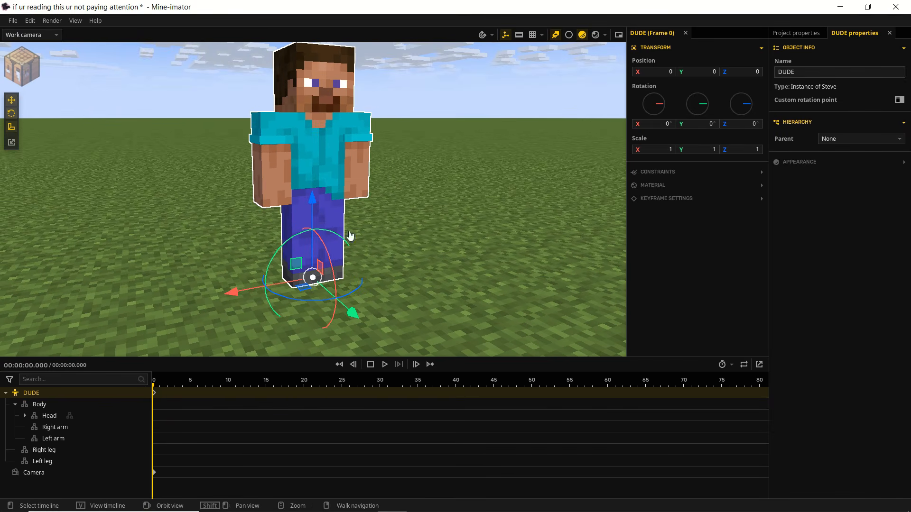
- Stretch DUDE with the Scale tool to about 1.63 on X, 2.21 on Y and 0.94 on Z
{"action": "left_click", "coordinate": [9, 126]}
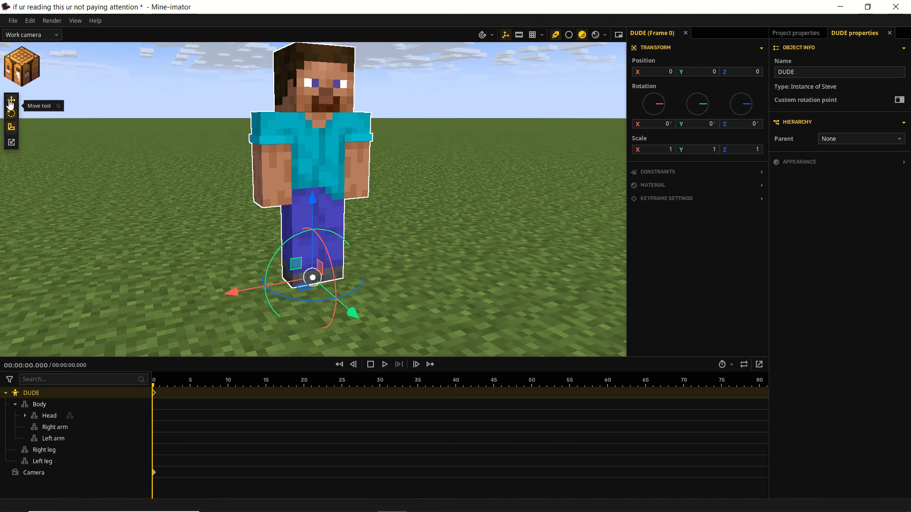
{"action": "left_click", "coordinate": [12, 143]}
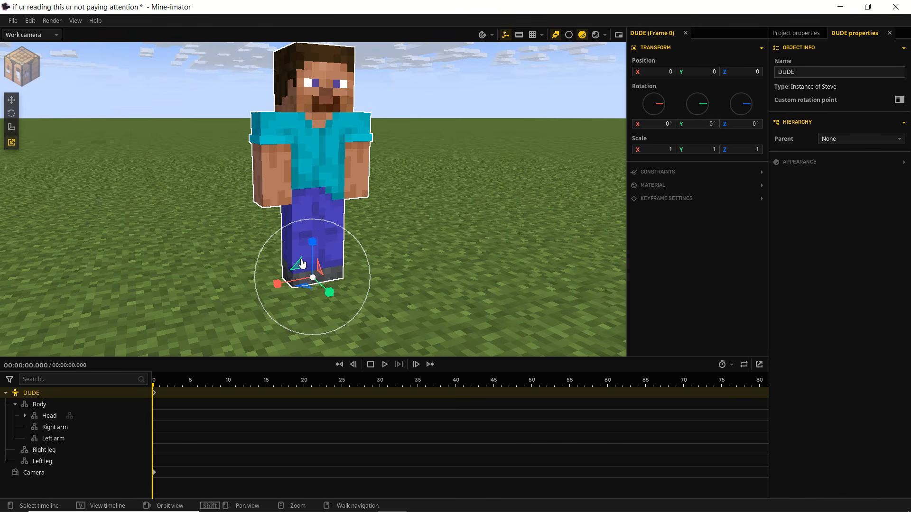
{"action": "left_click_drag", "start_coordinate": [302, 264], "coordinate": [340, 313]}
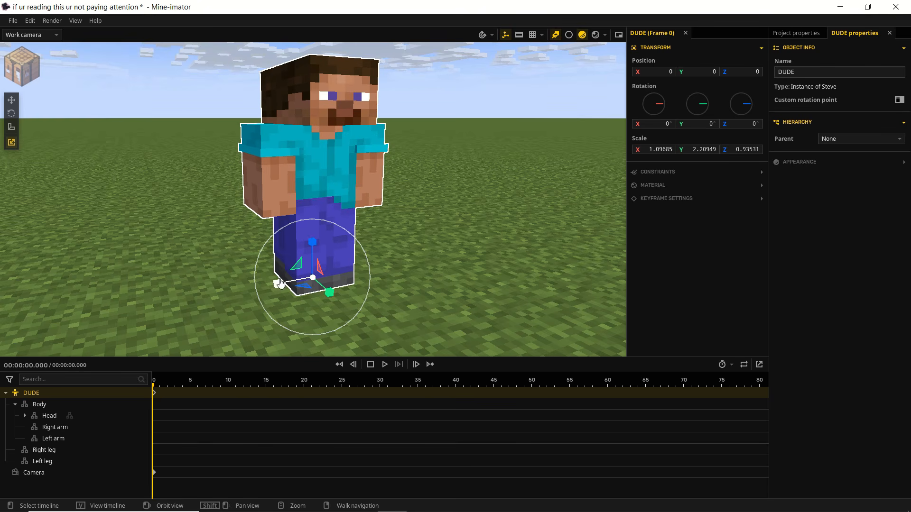
{"action": "left_click_drag", "start_coordinate": [275, 281], "coordinate": [235, 311]}
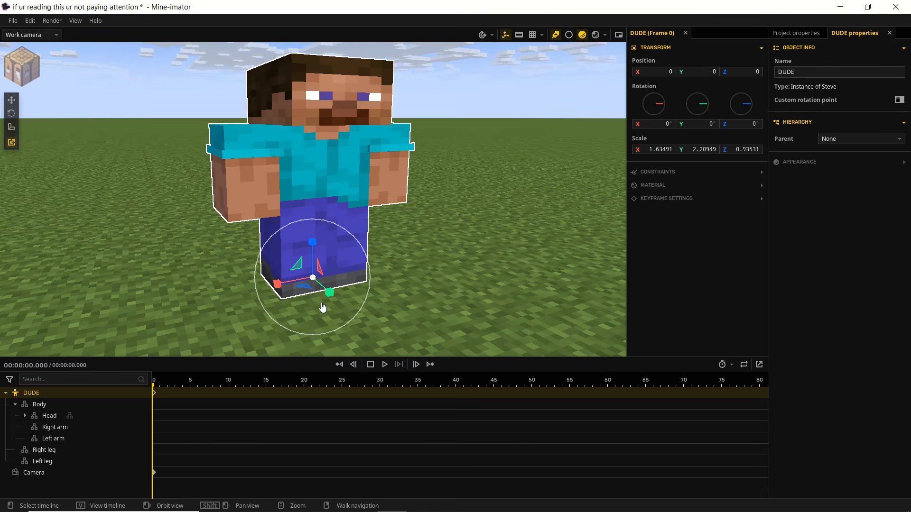
{"action": "left_click_drag", "start_coordinate": [298, 270], "coordinate": [319, 271]}
{"action": "left_click_drag", "start_coordinate": [404, 460], "coordinate": [398, 446]}
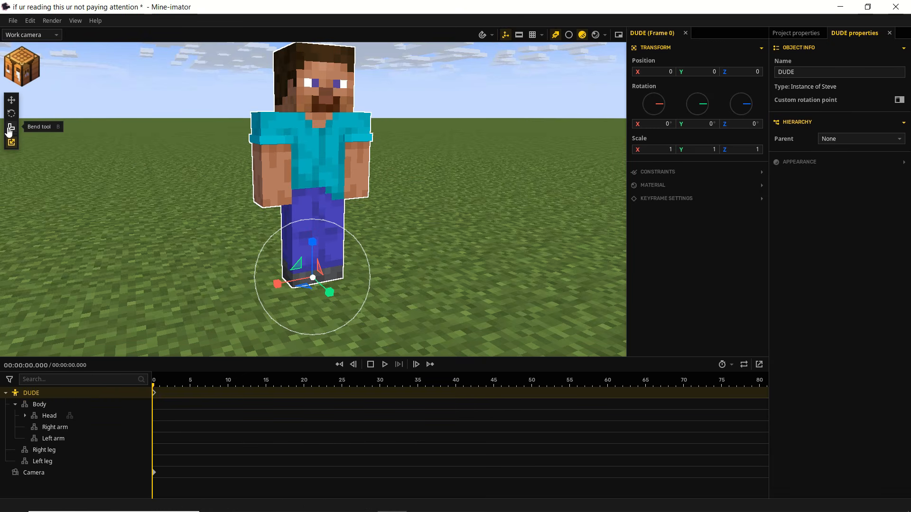
- Bend DUDE's right arm with the Bend tool to about -50°
{"action": "left_click", "coordinate": [13, 129]}
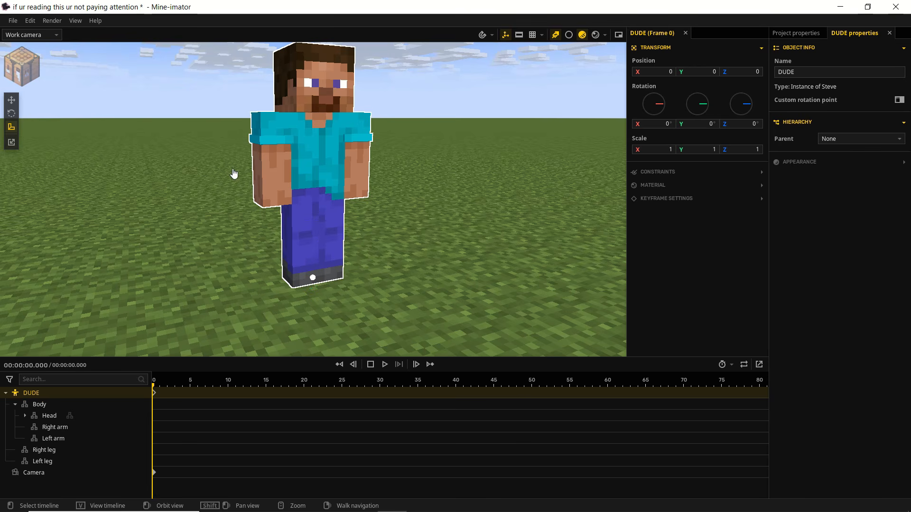
{"action": "left_click", "coordinate": [275, 178]}
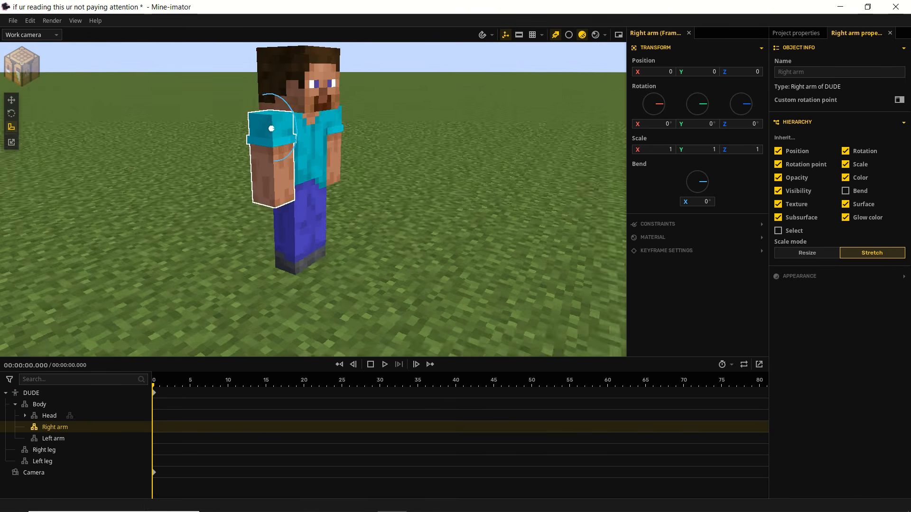
{"action": "middle_click_drag", "start_coordinate": [328, 157], "coordinate": [300, 112]}
{"action": "left_click_drag", "start_coordinate": [301, 113], "coordinate": [344, 146]}
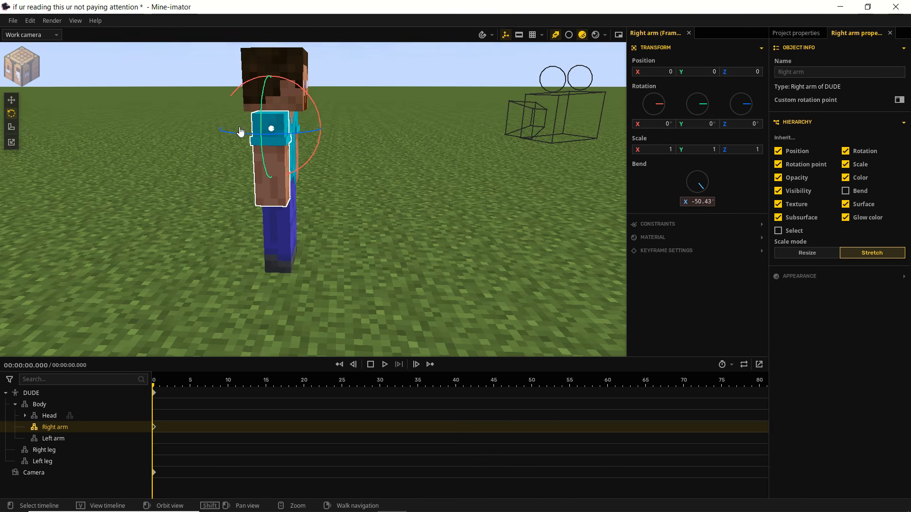
- Rotate the right arm to about -7.6° on X, try the Move tool on it and undo that last change
{"action": "left_click_drag", "start_coordinate": [307, 95], "coordinate": [136, 136]}
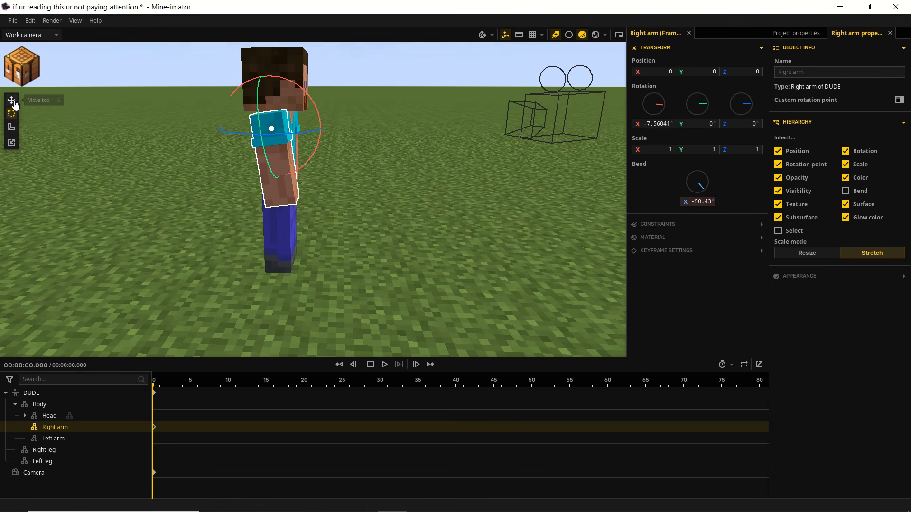
{"action": "right_click_drag", "start_coordinate": [428, 167], "coordinate": [417, 139]}
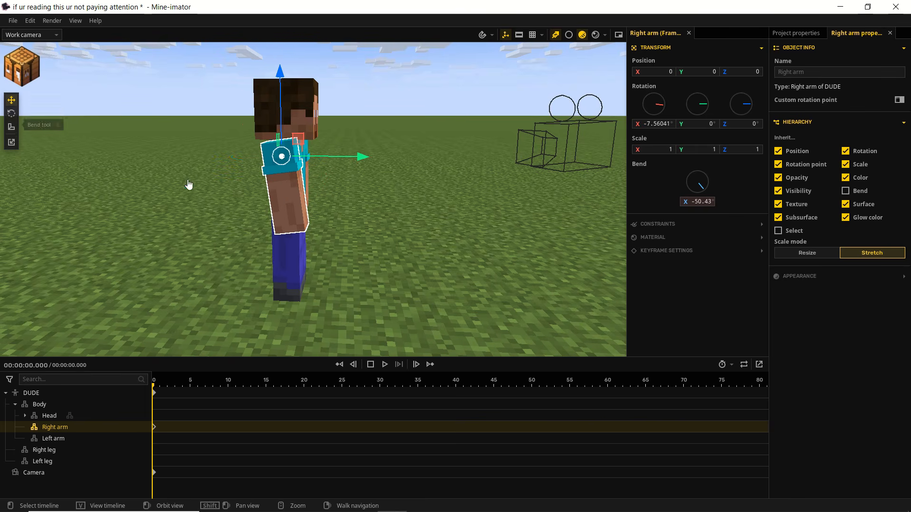
{"action": "left_click_drag", "start_coordinate": [303, 139], "coordinate": [306, 159]}
{"action": "key", "text": "ctrl+z"}
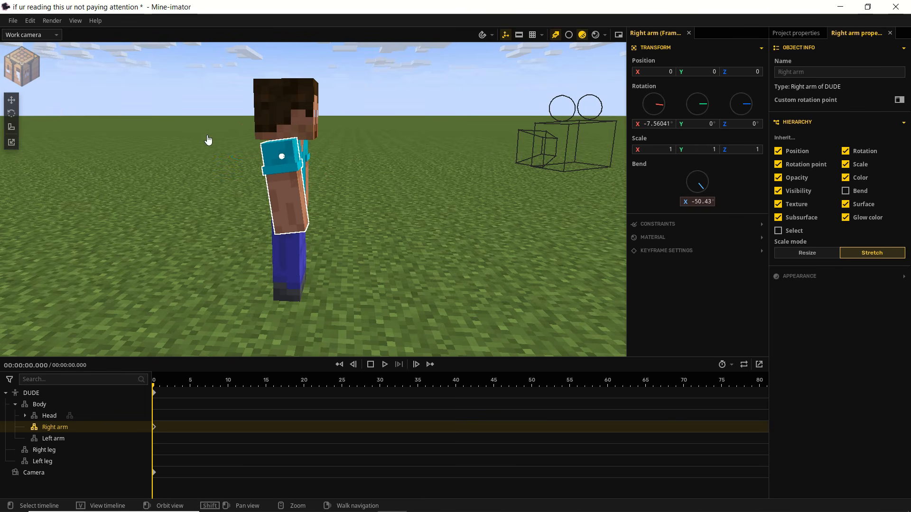
- Activate the Move, Rotate and Bend tools together for the right arm
{"action": "left_click", "coordinate": [12, 101]}
{"action": "left_click", "coordinate": [11, 113], "text": "shift"}
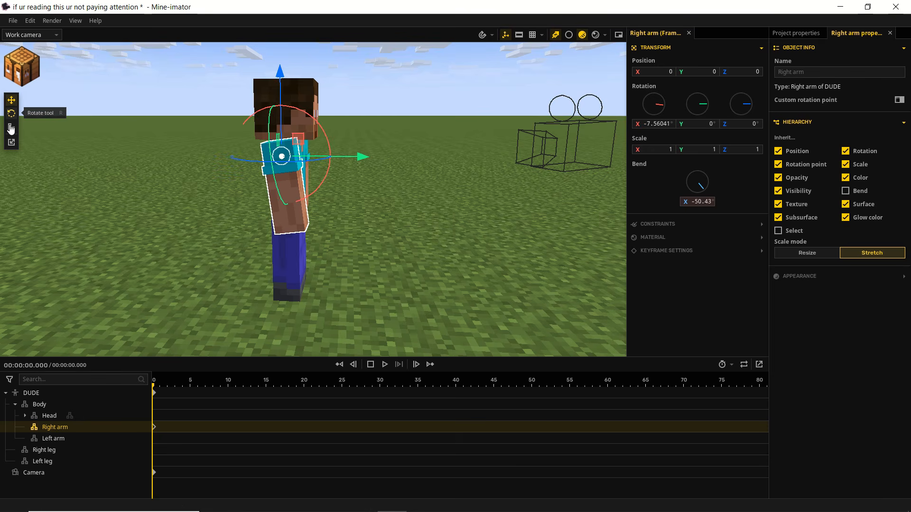
{"action": "left_click", "coordinate": [11, 127], "text": "shift"}
- Pose the right arm with the combined handles: bend about 48°, X rotation about 49°, position about Y 1.51 and Z -0.70
{"action": "middle_click_drag", "start_coordinate": [454, 174], "coordinate": [416, 177]}
{"action": "scroll", "coordinate": [416, 174], "scroll_direction": "up", "scroll_amount": 1}
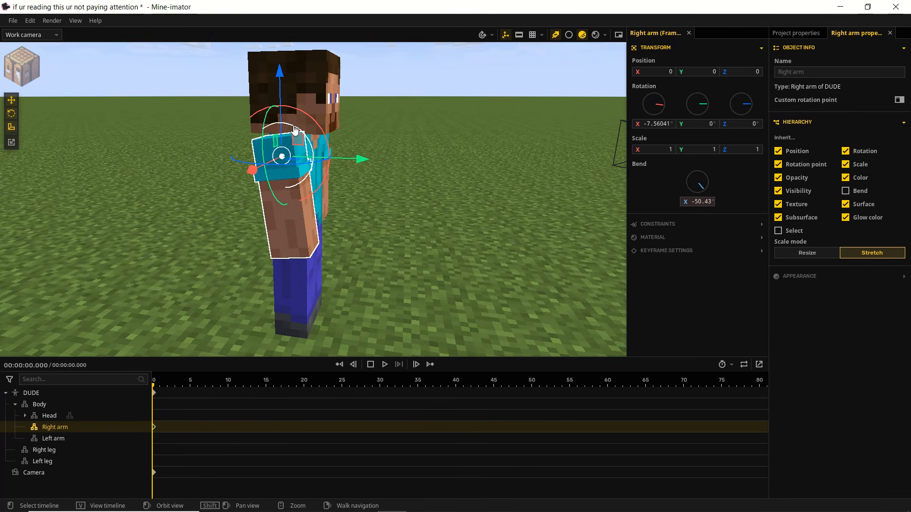
{"action": "left_click_drag", "start_coordinate": [291, 125], "coordinate": [155, 134]}
{"action": "left_click_drag", "start_coordinate": [322, 136], "coordinate": [332, 187]}
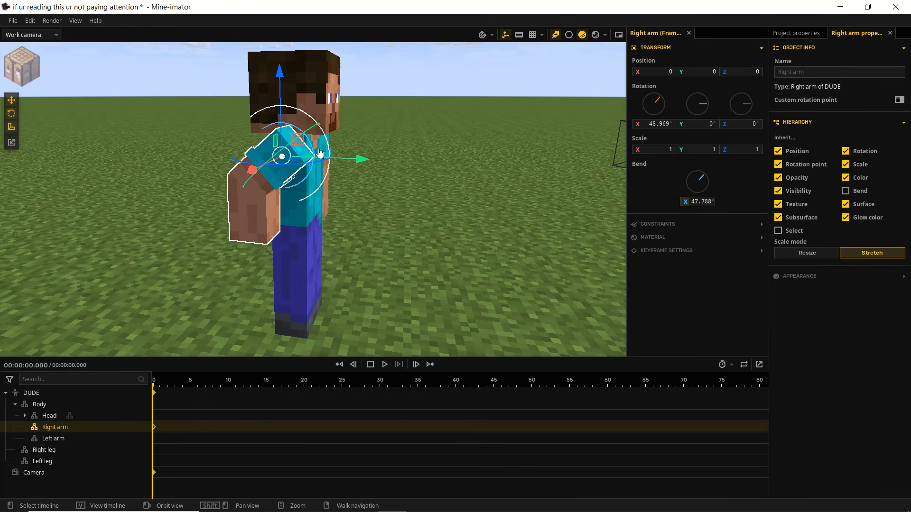
{"action": "left_click_drag", "start_coordinate": [319, 153], "coordinate": [335, 160]}
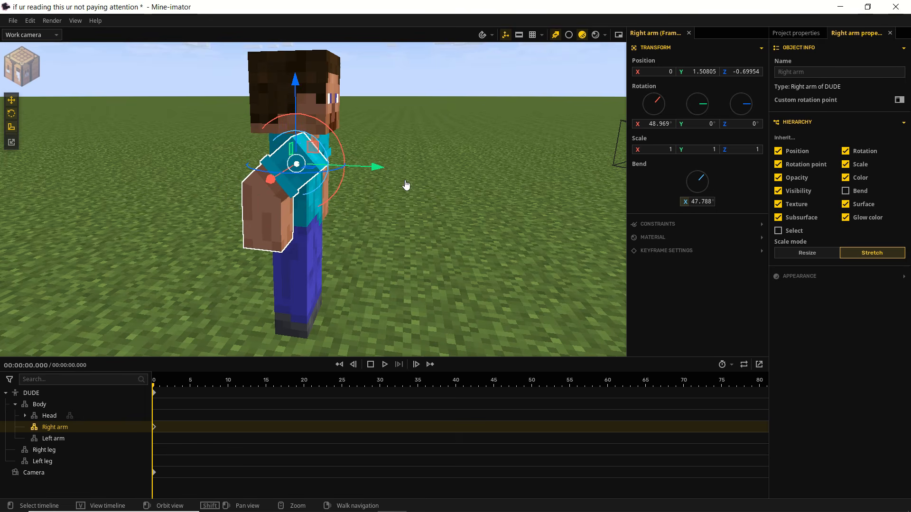
{"action": "mouse_move", "coordinate": [417, 144]}
{"action": "right_mouse_down"}
{"action": "mouse_move", "coordinate": [403, 143]}
{"action": "mouse_move", "coordinate": [418, 144]}
{"action": "right_mouse_up"}
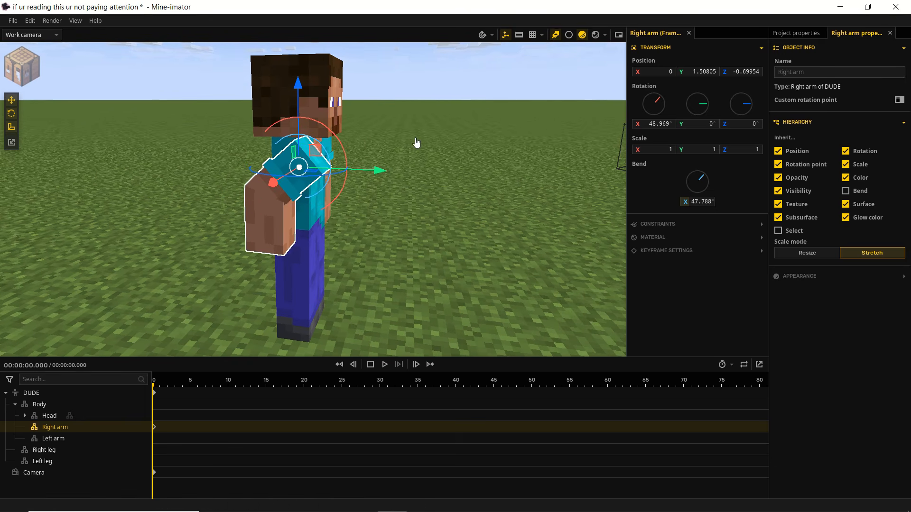
{"action": "left_click_drag", "start_coordinate": [417, 145], "coordinate": [350, 158]}
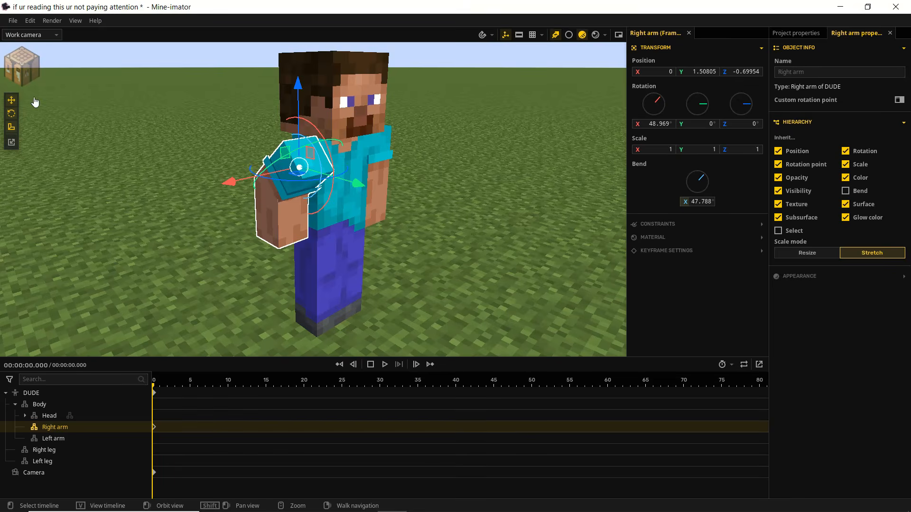
{"action": "left_click_drag", "start_coordinate": [398, 181], "coordinate": [474, 189]}
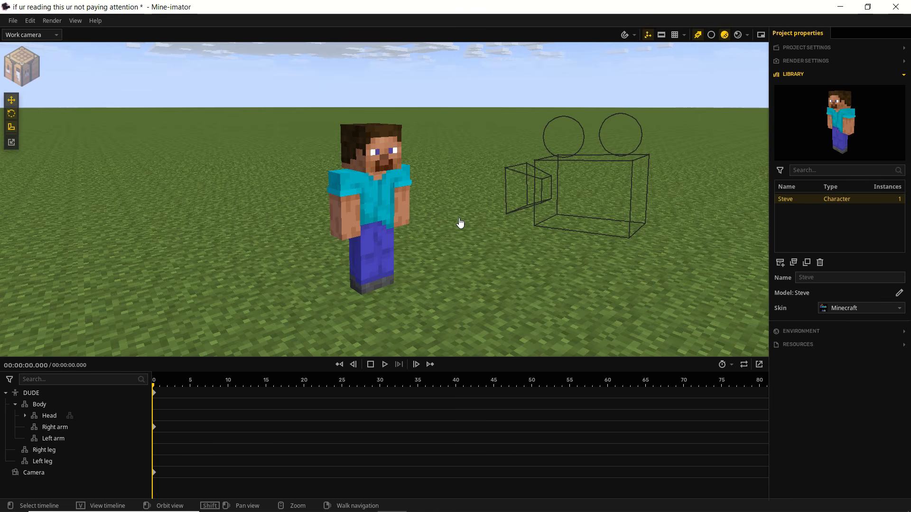
- Open the project's environment settings and switch the viewport to rendered shading, with the character and sky in view
{"action": "left_click", "coordinate": [812, 75]}
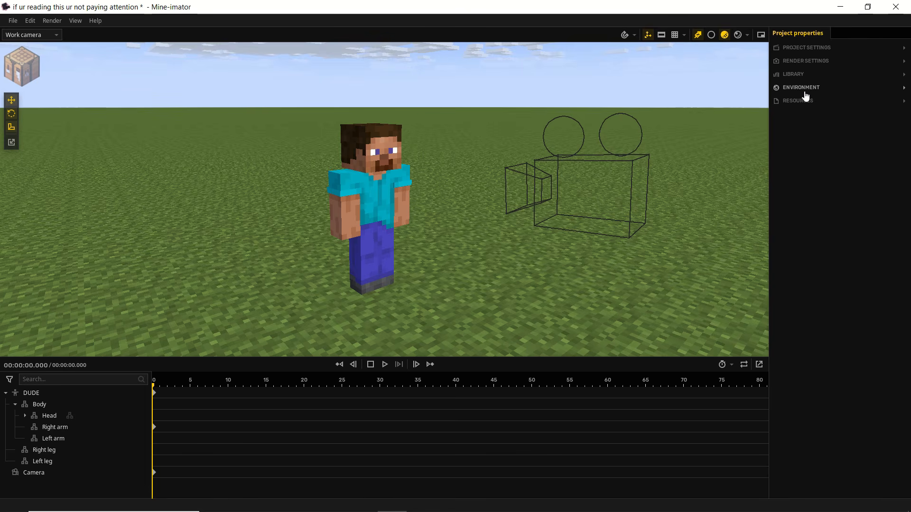
{"action": "left_click", "coordinate": [814, 90]}
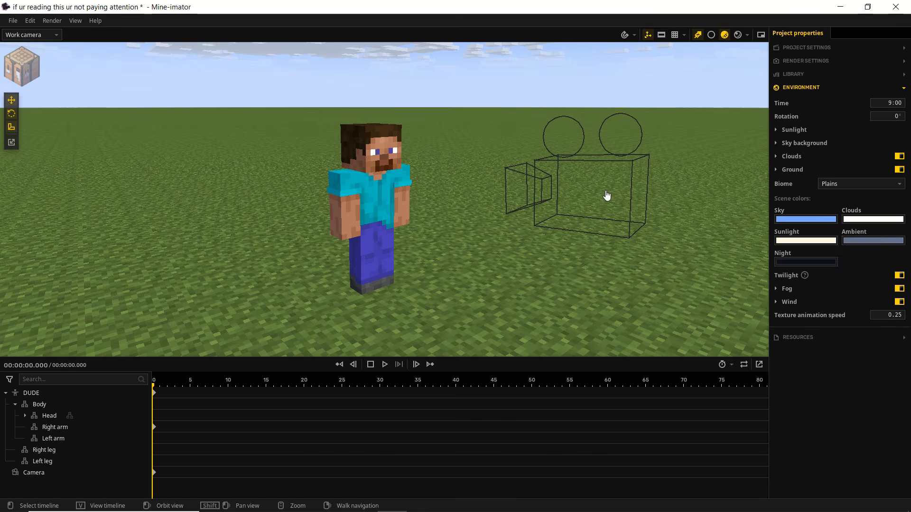
{"action": "right_click_drag", "start_coordinate": [469, 201], "coordinate": [605, 212]}
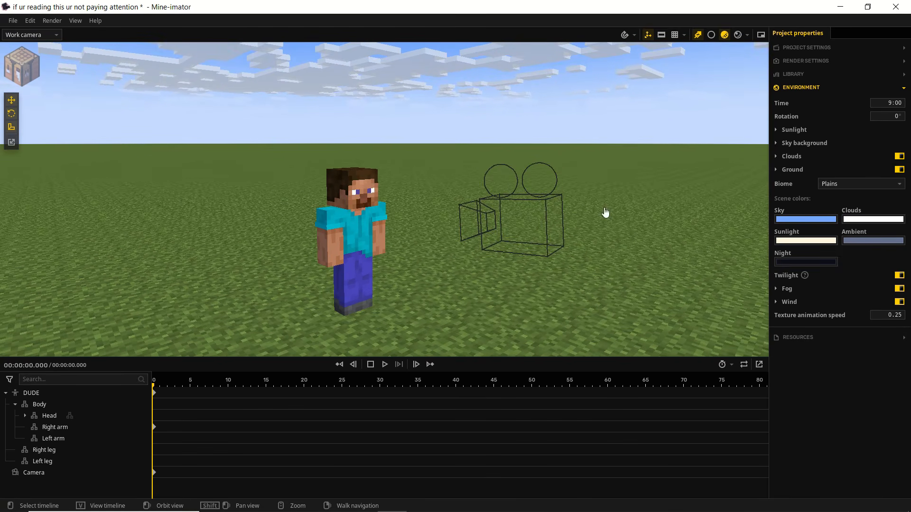
{"action": "left_click", "coordinate": [738, 35]}
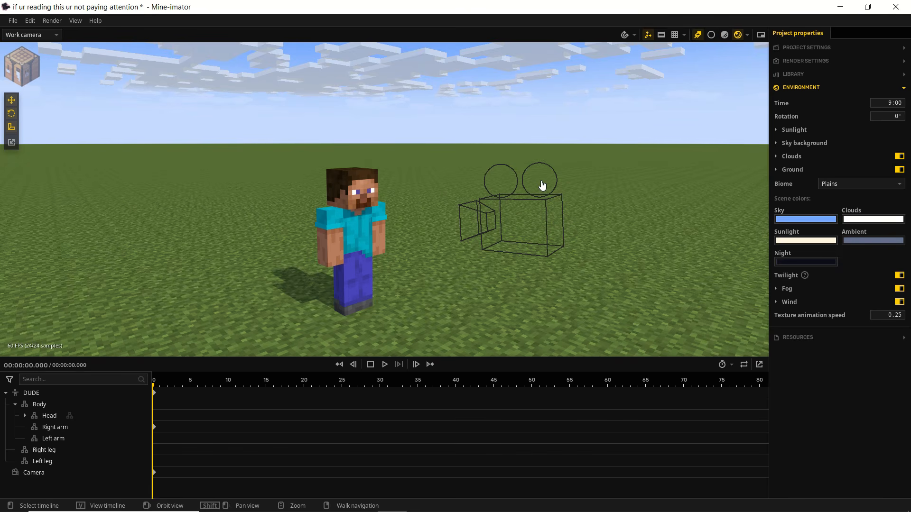
- Set the environment time to 8:00 and the sky rotation to 30°
{"action": "mouse_move", "coordinate": [881, 103]}
{"action": "left_mouse_down"}
{"action": "mouse_move", "coordinate": [894, 103]}
{"action": "mouse_move", "coordinate": [865, 103]}
{"action": "mouse_move", "coordinate": [890, 118]}
{"action": "mouse_move", "coordinate": [899, 103]}
{"action": "mouse_move", "coordinate": [889, 117]}
{"action": "left_mouse_up"}
{"action": "key", "text": "ctrl+z"}
{"action": "mouse_move", "coordinate": [886, 116]}
{"action": "left_mouse_down"}
{"action": "mouse_move", "coordinate": [908, 116]}
{"action": "mouse_move", "coordinate": [854, 116]}
{"action": "mouse_move", "coordinate": [891, 118]}
{"action": "left_mouse_up"}
{"action": "left_click", "coordinate": [890, 116]}
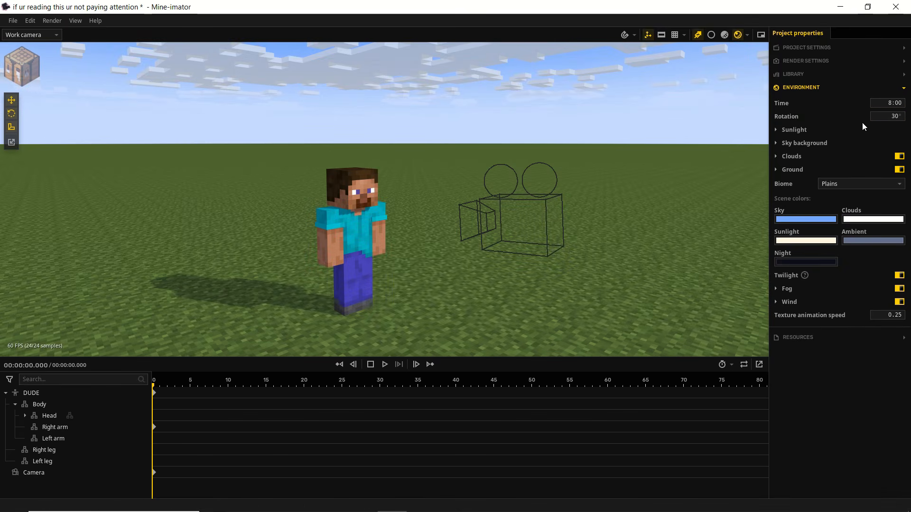
- Expand the sunlight settings and set the sunlight strength to 150%
{"action": "left_click", "coordinate": [776, 131]}
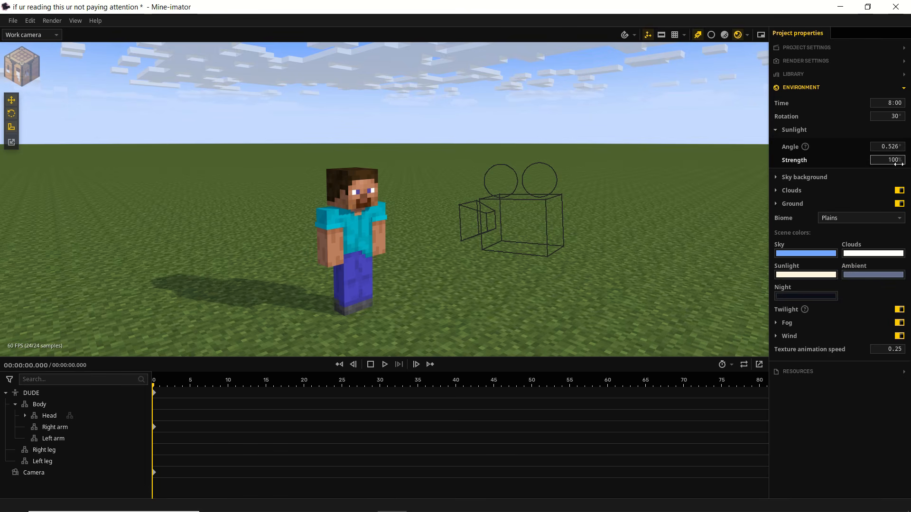
{"action": "mouse_move", "coordinate": [807, 147]}
{"action": "type", "text": "100"}
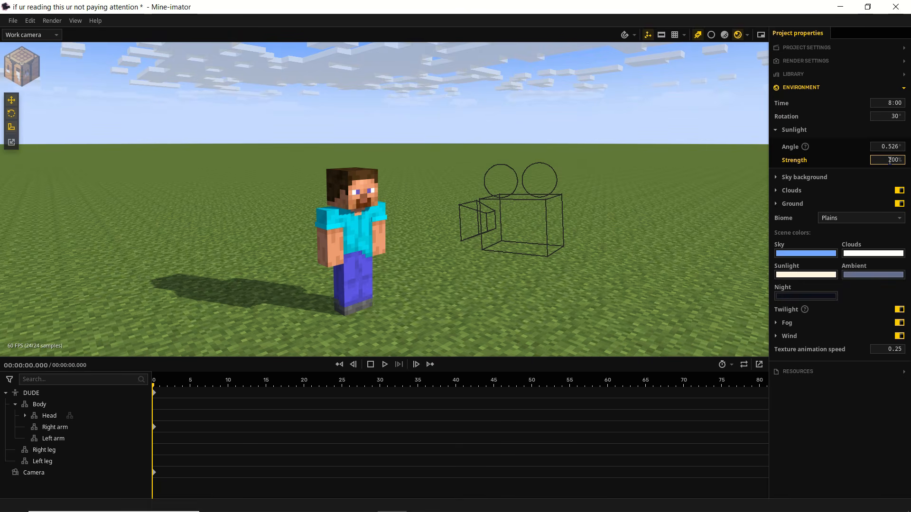
{"action": "key", "text": "Return"}
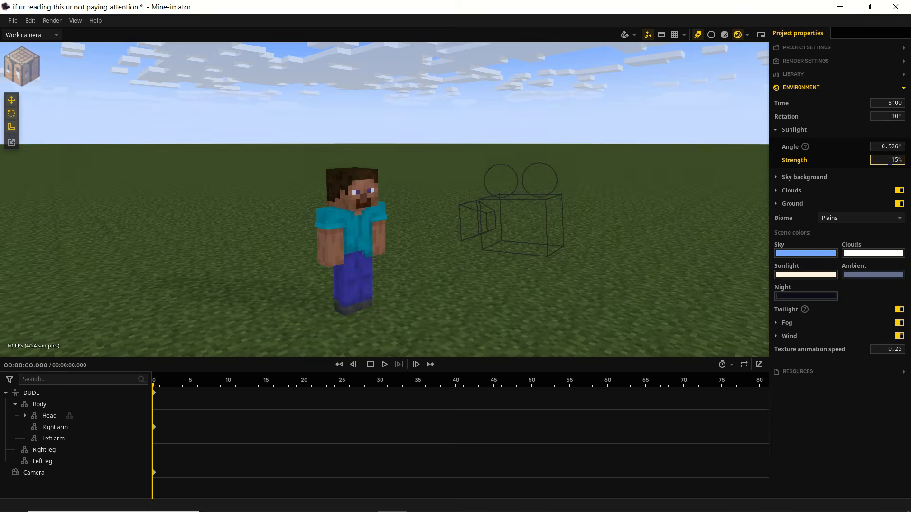
{"action": "right_click_drag", "start_coordinate": [440, 204], "coordinate": [442, 223]}
{"action": "left_click_drag", "start_coordinate": [420, 210], "coordinate": [427, 218]}
{"action": "right_click_drag", "start_coordinate": [456, 223], "coordinate": [458, 224]}
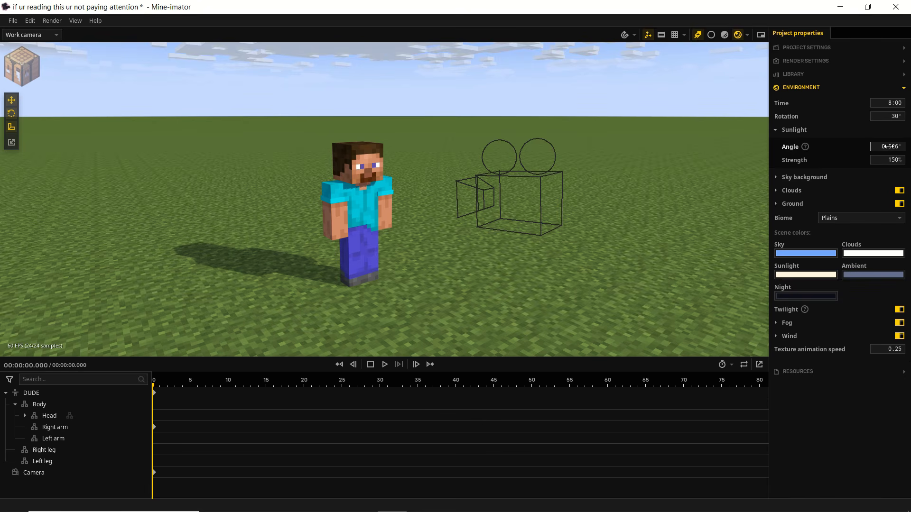
- Set the sunlight angle to 0° to compare the character's shadow up close, and raise it to 5°
{"action": "mouse_move", "coordinate": [284, 238]}
{"action": "right_mouse_down"}
{"action": "mouse_move", "coordinate": [283, 248]}
{"action": "mouse_move", "coordinate": [306, 242]}
{"action": "mouse_move", "coordinate": [282, 243]}
{"action": "mouse_move", "coordinate": [278, 233]}
{"action": "mouse_move", "coordinate": [288, 241]}
{"action": "right_mouse_up"}
{"action": "scroll", "coordinate": [283, 248], "scroll_direction": "up", "scroll_amount": 4}
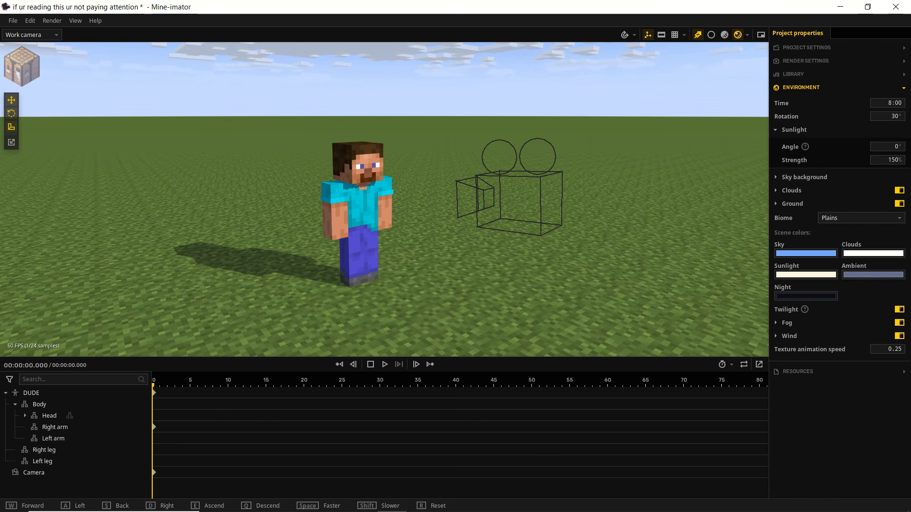
{"action": "key", "text": "w"}
{"action": "key", "text": "s"}
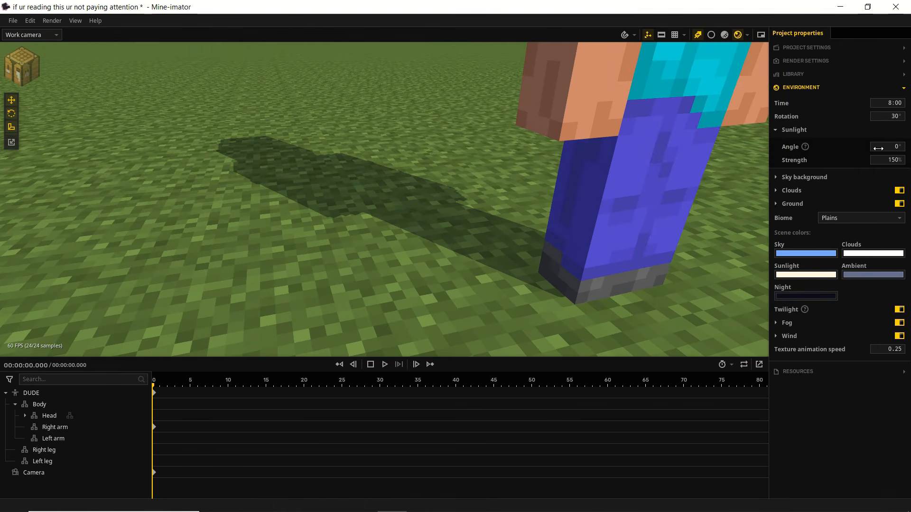
{"action": "left_click_drag", "start_coordinate": [883, 146], "coordinate": [879, 147]}
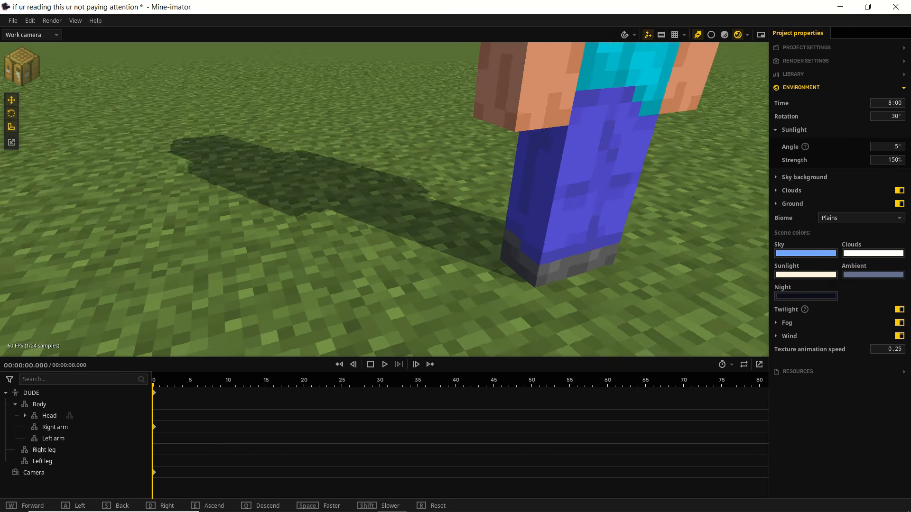
- Examine the edges of the character's shadow on the ground from several close viewpoints
{"action": "right_click_drag", "start_coordinate": [384, 199], "coordinate": [431, 149]}
{"action": "key", "text": "a"}
{"action": "key", "text": "w"}
{"action": "key", "text": "s"}
{"action": "key", "text": "w"}
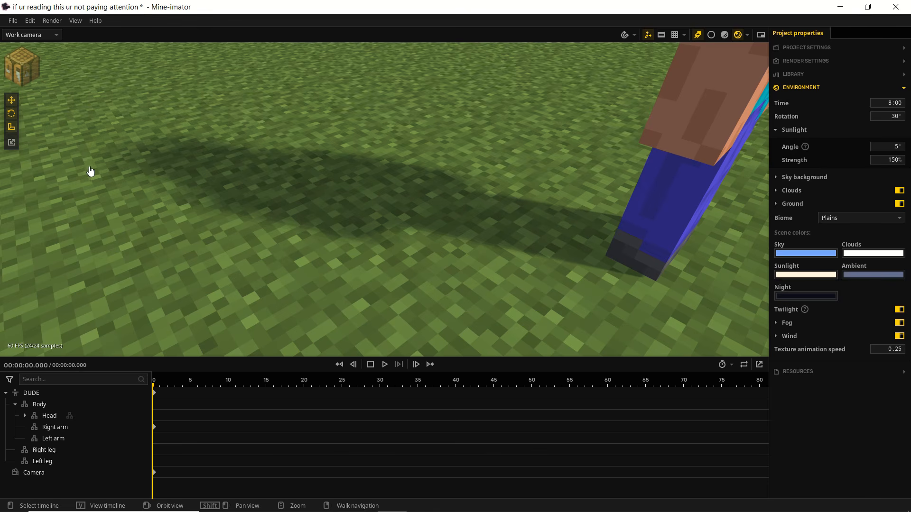
{"action": "key", "text": "s"}
{"action": "right_click_drag", "start_coordinate": [392, 238], "coordinate": [411, 226]}
{"action": "key", "text": "q"}
{"action": "key", "text": "w"}
{"action": "key", "text": "a"}
- Expand the sky background settings, try the Custom sky and switch it back to Minecraft
{"action": "left_click", "coordinate": [776, 130]}
{"action": "left_click", "coordinate": [776, 144]}
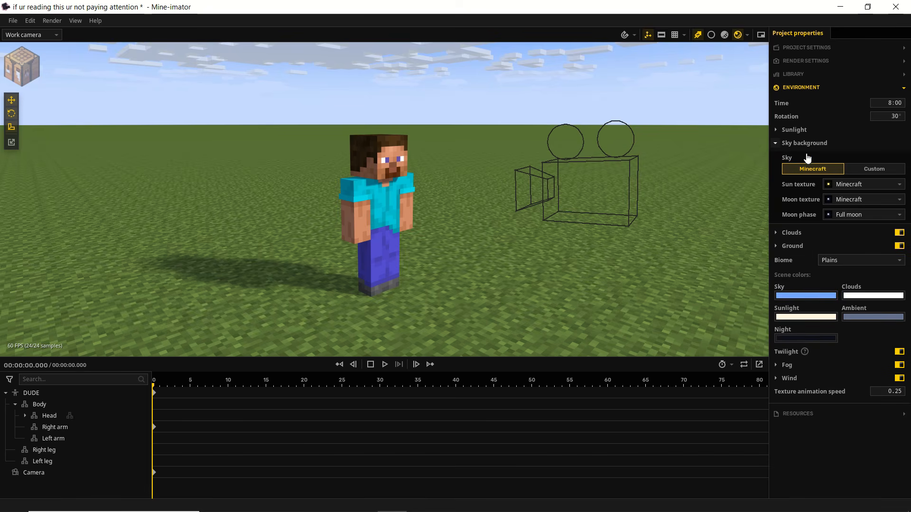
{"action": "left_click", "coordinate": [876, 169]}
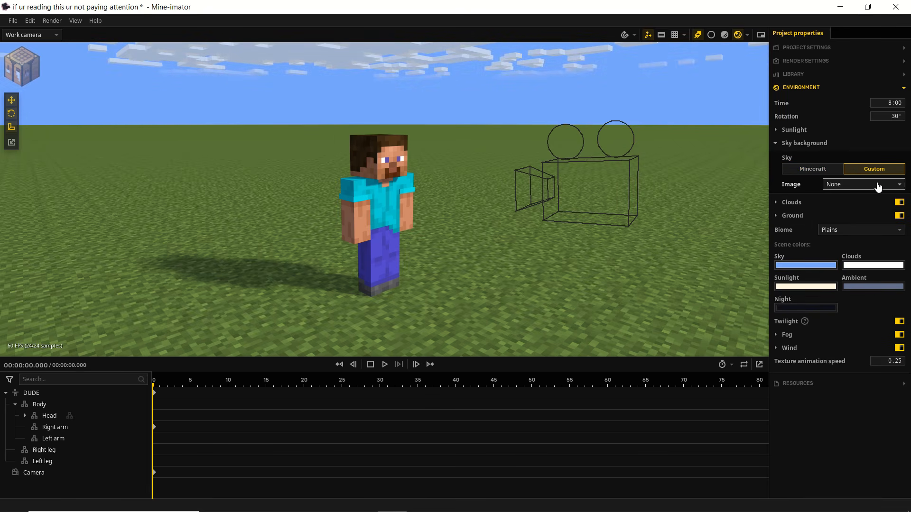
{"action": "mouse_move", "coordinate": [636, 214]}
{"action": "right_mouse_down"}
{"action": "mouse_move", "coordinate": [557, 171]}
{"action": "mouse_move", "coordinate": [730, 173]}
{"action": "mouse_move", "coordinate": [636, 217]}
{"action": "right_mouse_up"}
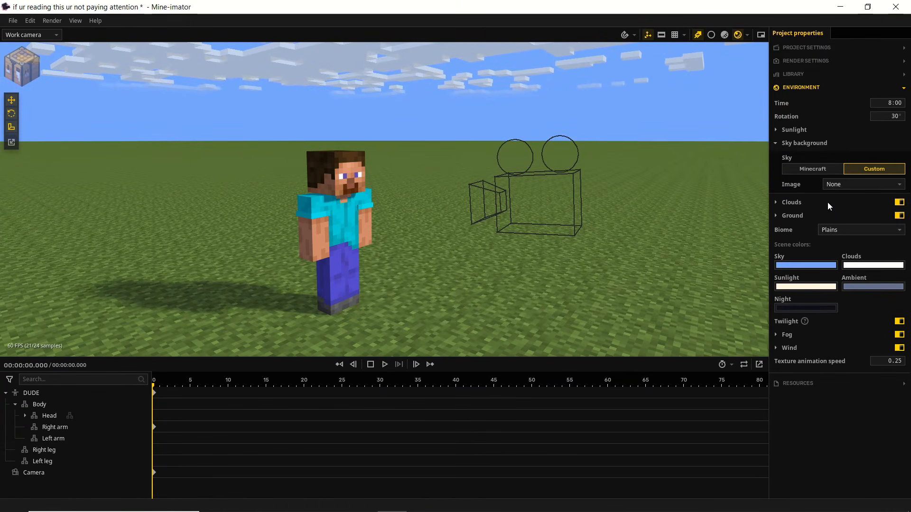
{"action": "left_click", "coordinate": [812, 169]}
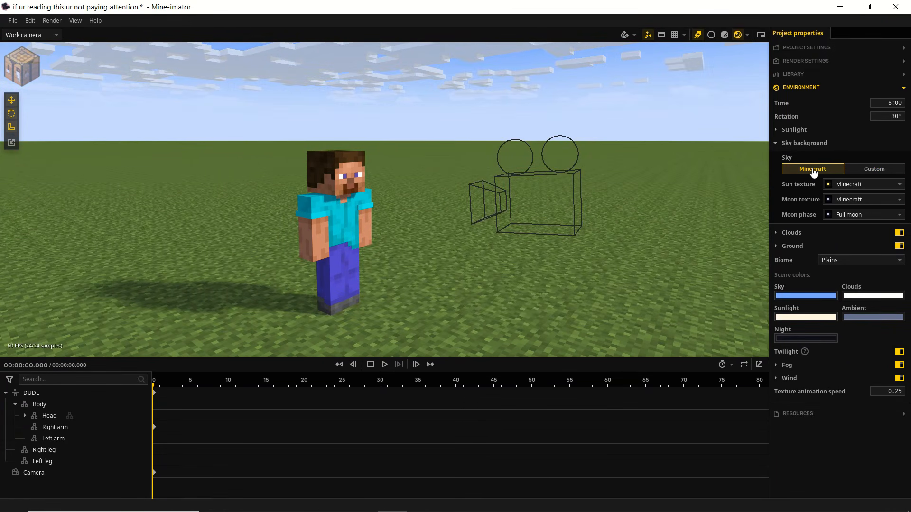
- Check the available options for the sun texture, moon texture and moon phase
{"action": "left_click", "coordinate": [869, 185]}
{"action": "left_click", "coordinate": [866, 185]}
{"action": "left_click", "coordinate": [867, 199]}
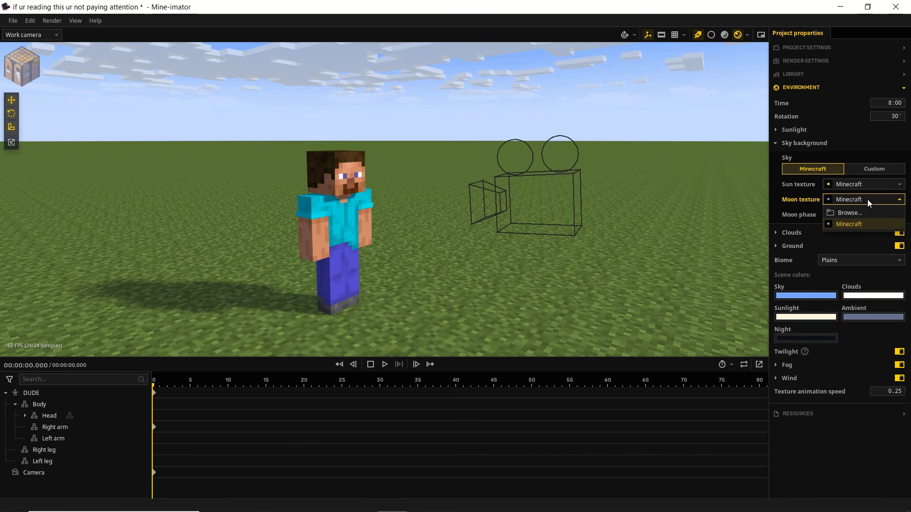
{"action": "left_click", "coordinate": [867, 199]}
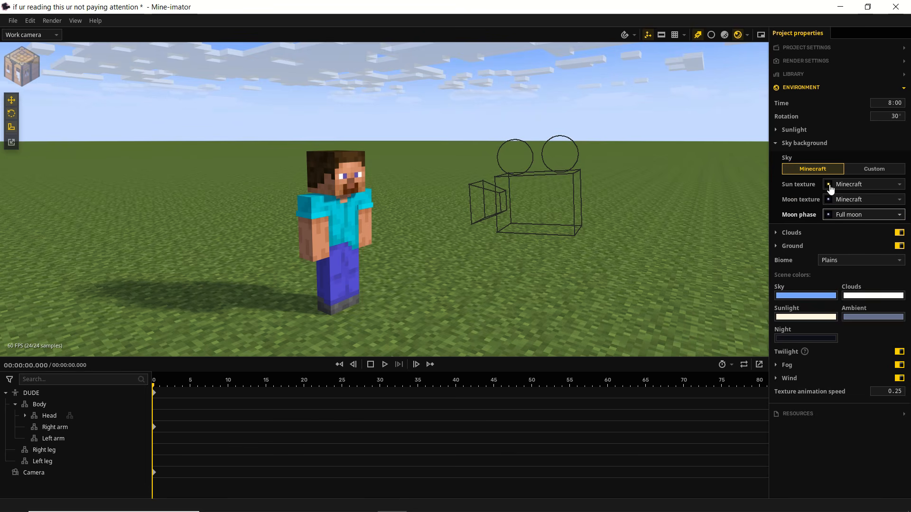
{"action": "left_click", "coordinate": [862, 218]}
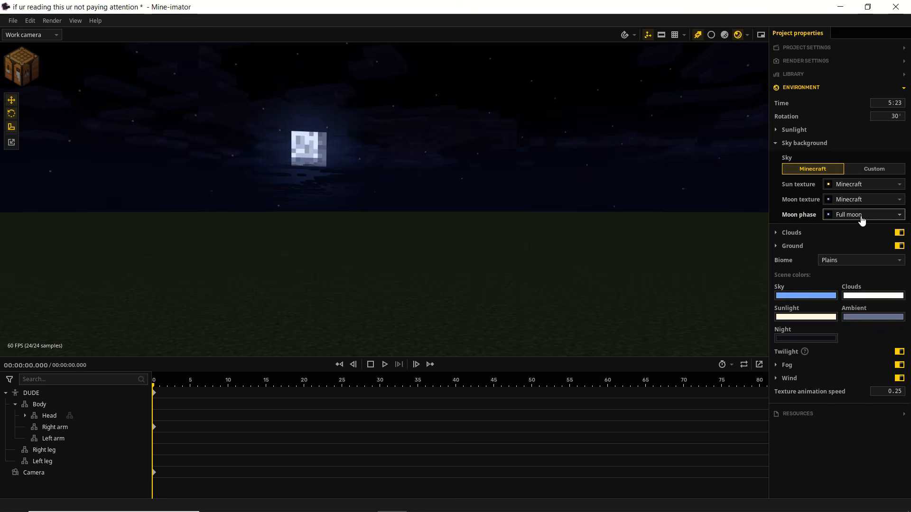
- Preview the New moon and First quarter phases in the night sky and restore Full moon
{"action": "left_click", "coordinate": [860, 218]}
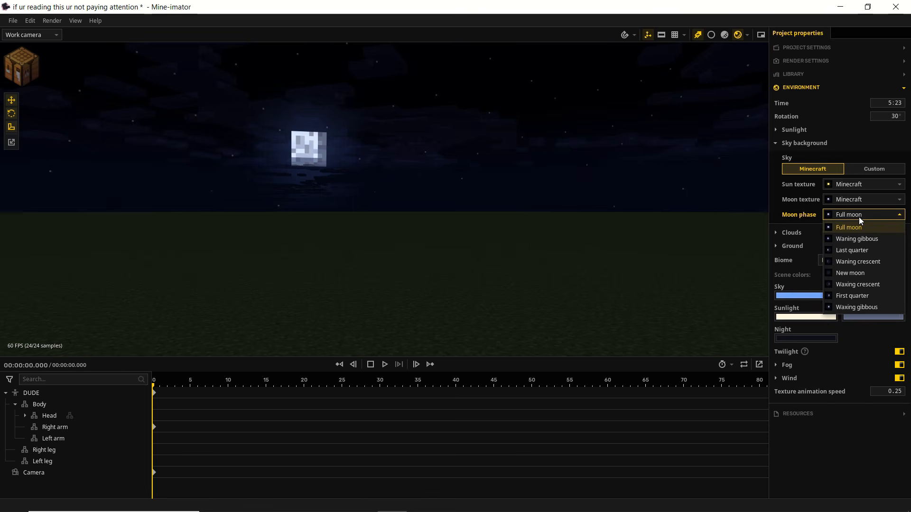
{"action": "left_click", "coordinate": [858, 274]}
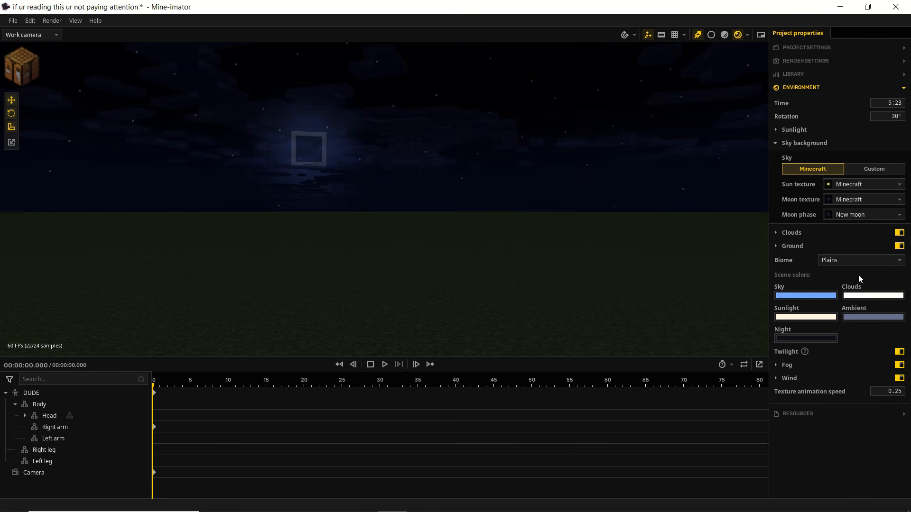
{"action": "left_click", "coordinate": [857, 216]}
{"action": "left_click", "coordinate": [862, 295]}
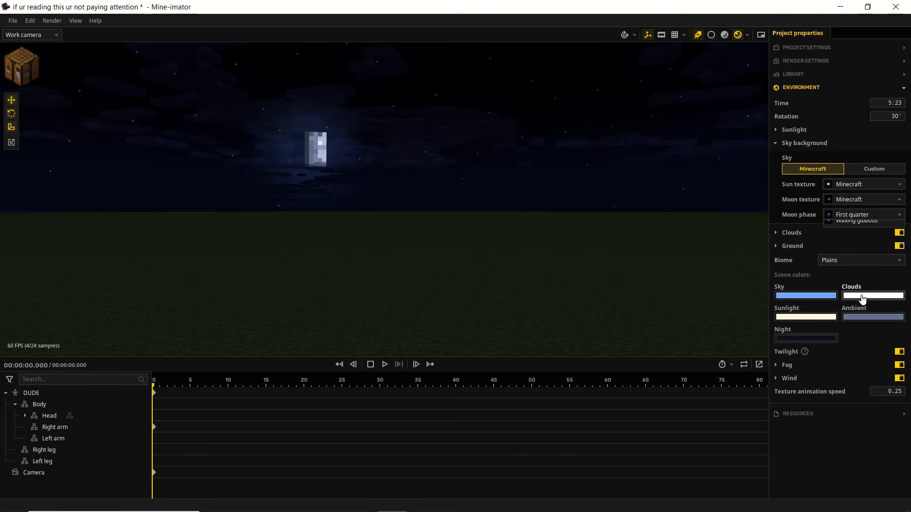
{"action": "left_click", "coordinate": [859, 216]}
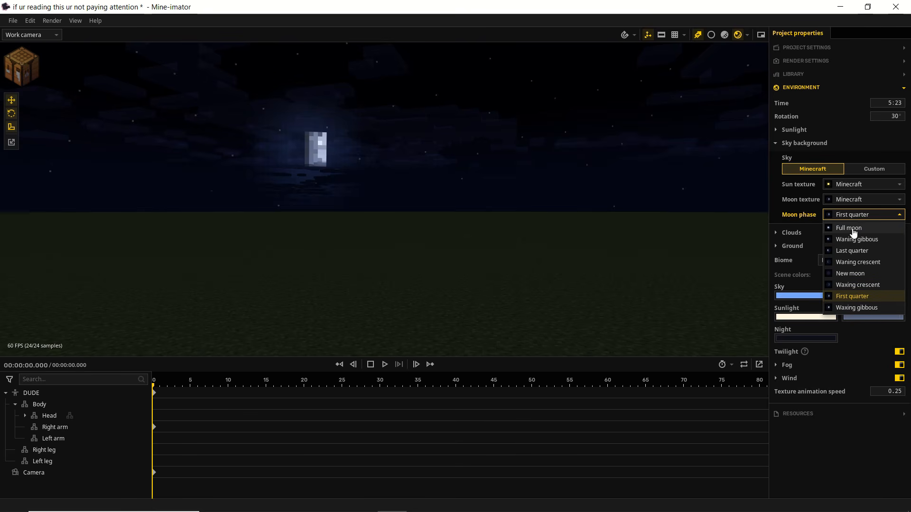
{"action": "left_click", "coordinate": [853, 230]}
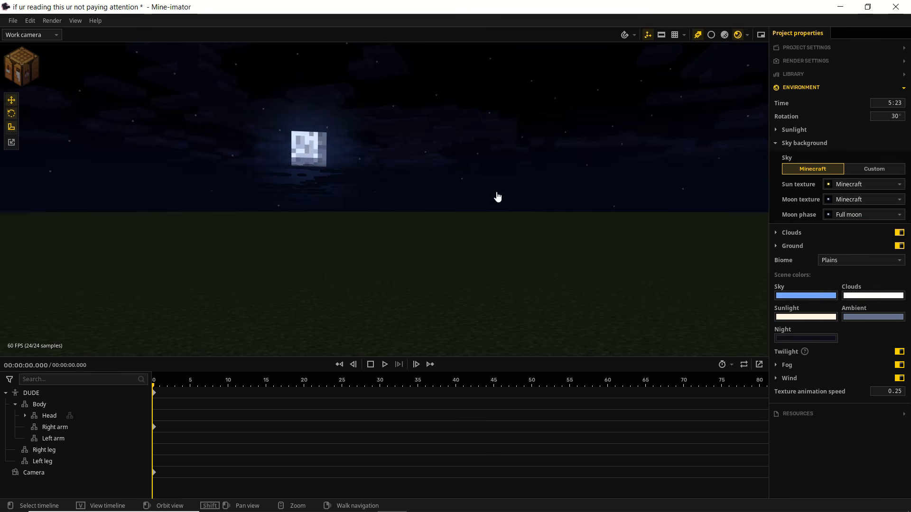
{"action": "right_click_drag", "start_coordinate": [497, 197], "coordinate": [815, 212]}
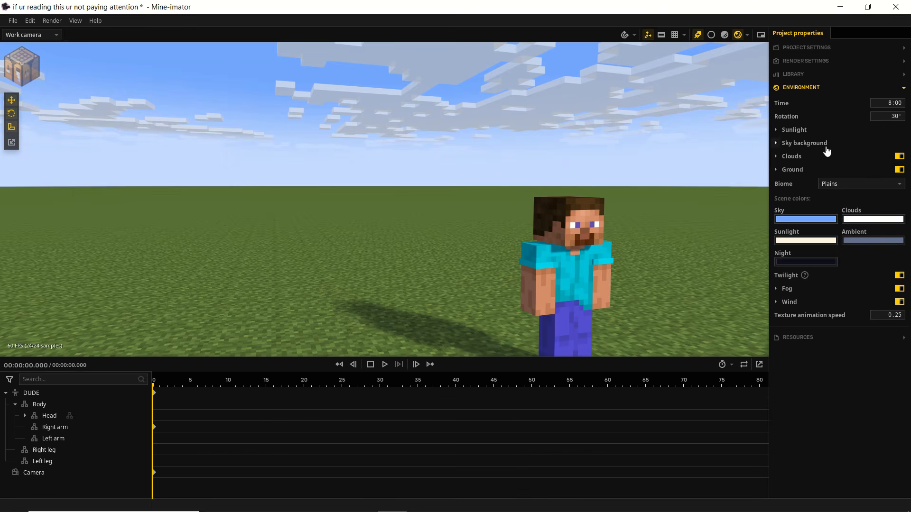
- Expand the cloud settings and preview the Faded and Flat cloud appearances in the sky
{"action": "left_click", "coordinate": [816, 158]}
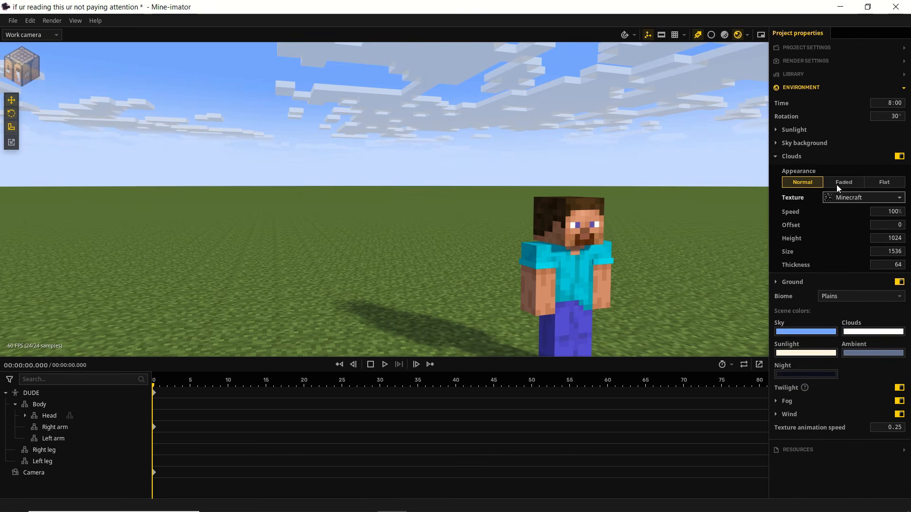
{"action": "right_click_drag", "start_coordinate": [522, 204], "coordinate": [442, 158]}
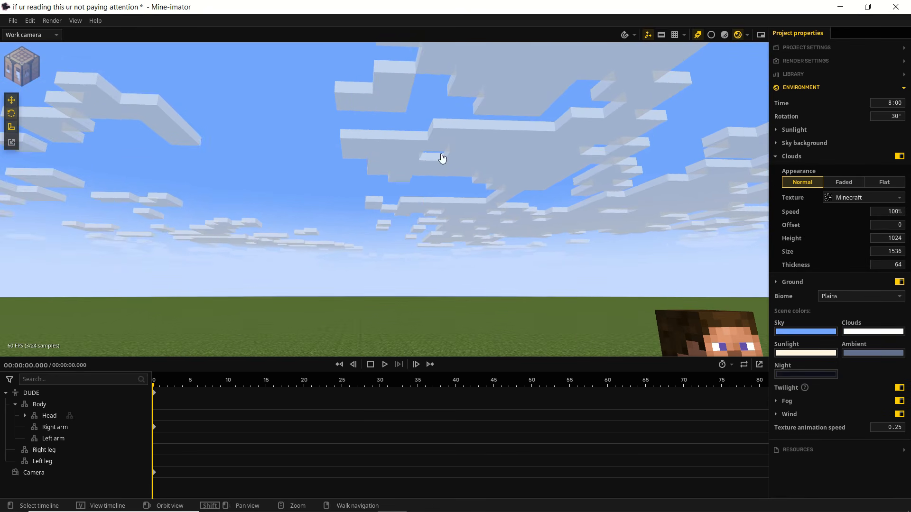
{"action": "left_click", "coordinate": [844, 182]}
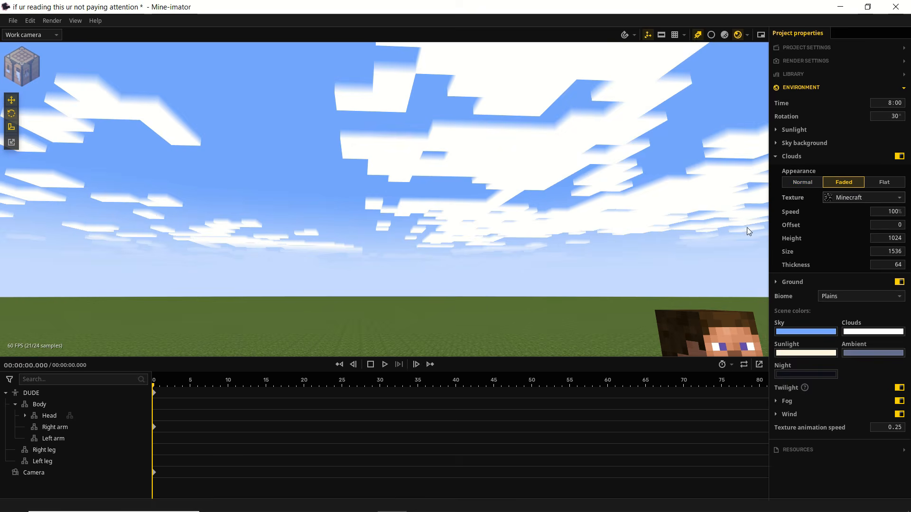
{"action": "right_click_drag", "start_coordinate": [569, 226], "coordinate": [594, 276]}
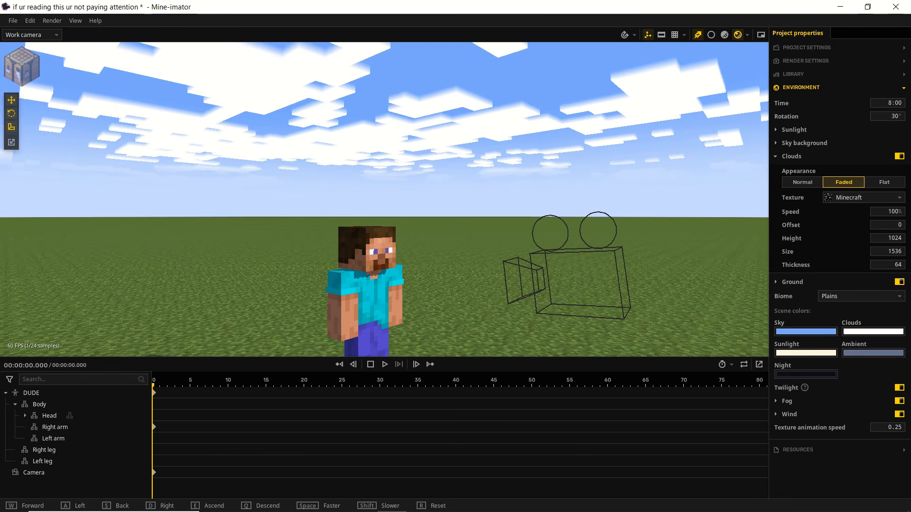
{"action": "left_click", "coordinate": [876, 187]}
{"action": "mouse_move", "coordinate": [480, 217]}
{"action": "right_mouse_down"}
{"action": "mouse_move", "coordinate": [475, 168]}
{"action": "mouse_move", "coordinate": [567, 172]}
{"action": "mouse_move", "coordinate": [571, 202]}
{"action": "mouse_move", "coordinate": [540, 172]}
{"action": "mouse_move", "coordinate": [498, 159]}
{"action": "mouse_move", "coordinate": [542, 164]}
{"action": "mouse_move", "coordinate": [549, 189]}
{"action": "mouse_move", "coordinate": [574, 218]}
{"action": "mouse_move", "coordinate": [532, 197]}
{"action": "mouse_move", "coordinate": [488, 226]}
{"action": "right_mouse_up"}
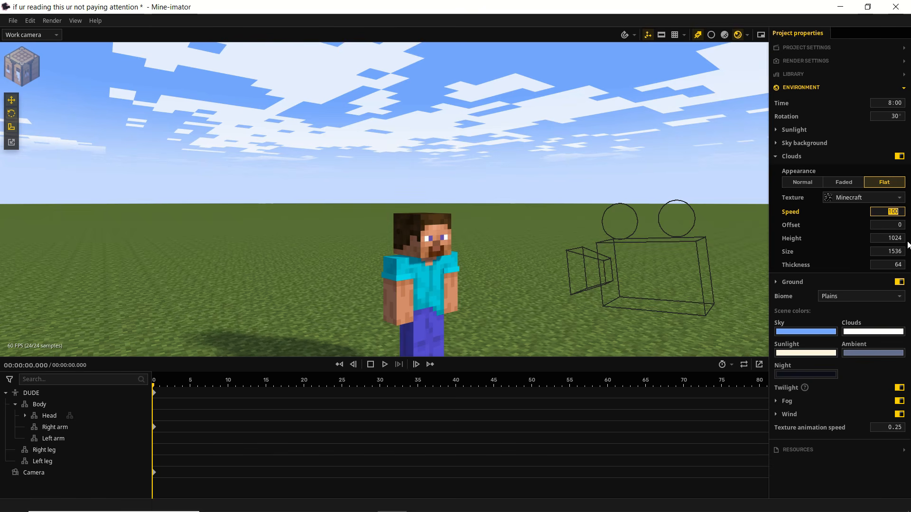
- Try a cloud speed of 25% and set it to 300%
{"action": "type", "text": "25"}
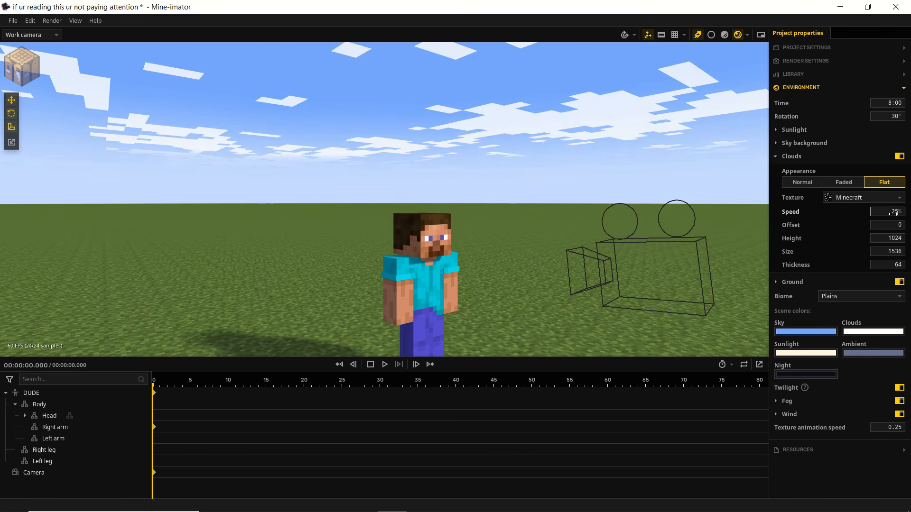
{"action": "type", "text": "300"}
{"action": "key", "text": "Return"}
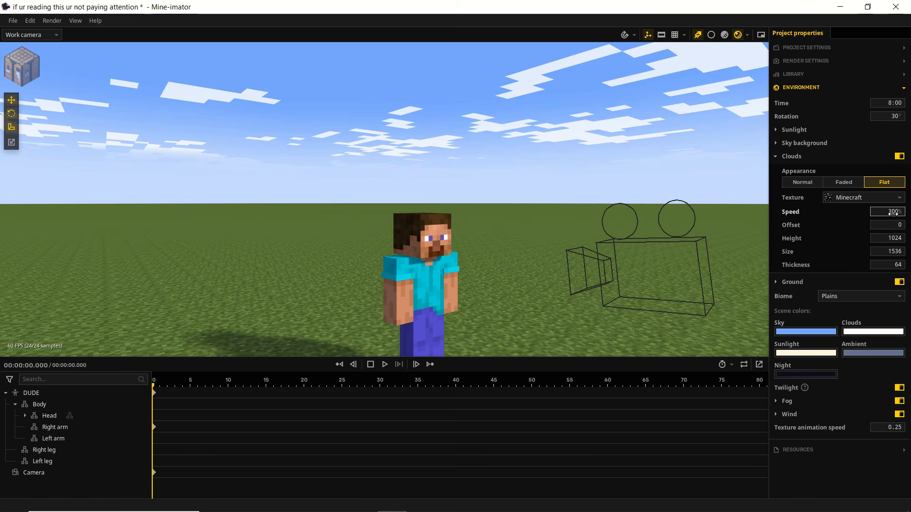
- Set the cloud offset to 1330 and height to 164, and return the cloud appearance to Normal
{"action": "middle_click_drag", "start_coordinate": [740, 174], "coordinate": [494, 72]}
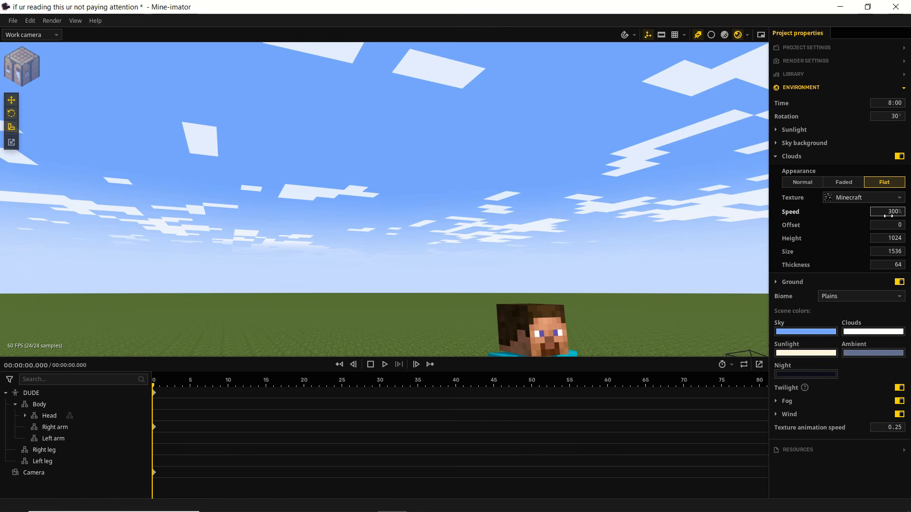
{"action": "left_click_drag", "start_coordinate": [895, 225], "coordinate": [873, 238]}
{"action": "left_click", "coordinate": [802, 182]}
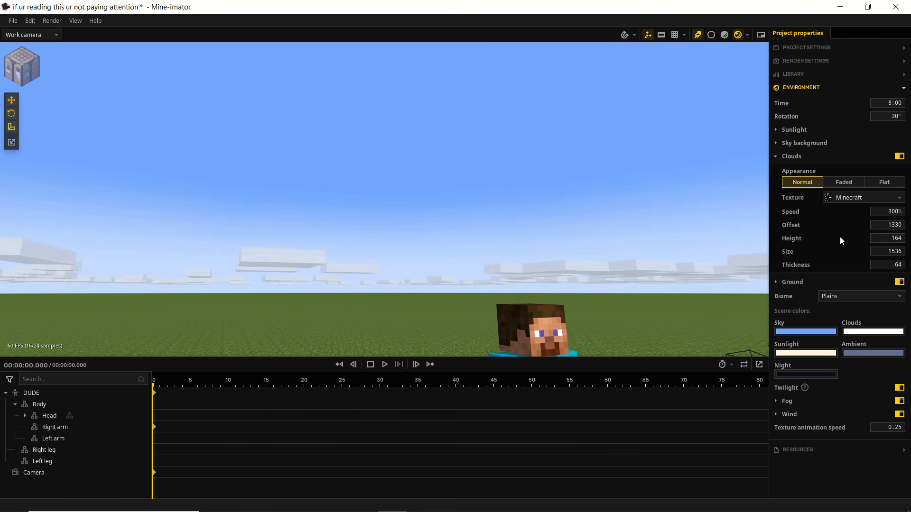
- Set the cloud height to 944, try a cloud size of 11861 and reset the size to its default
{"action": "left_click_drag", "start_coordinate": [896, 239], "coordinate": [909, 253]}
{"action": "right_click_drag", "start_coordinate": [570, 213], "coordinate": [304, 236]}
{"action": "right_click", "coordinate": [893, 253]}
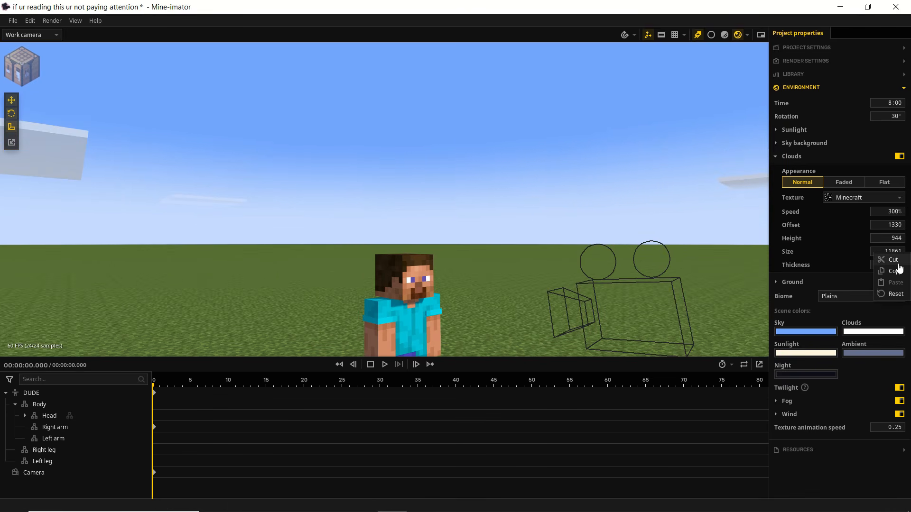
{"action": "left_click", "coordinate": [895, 297]}
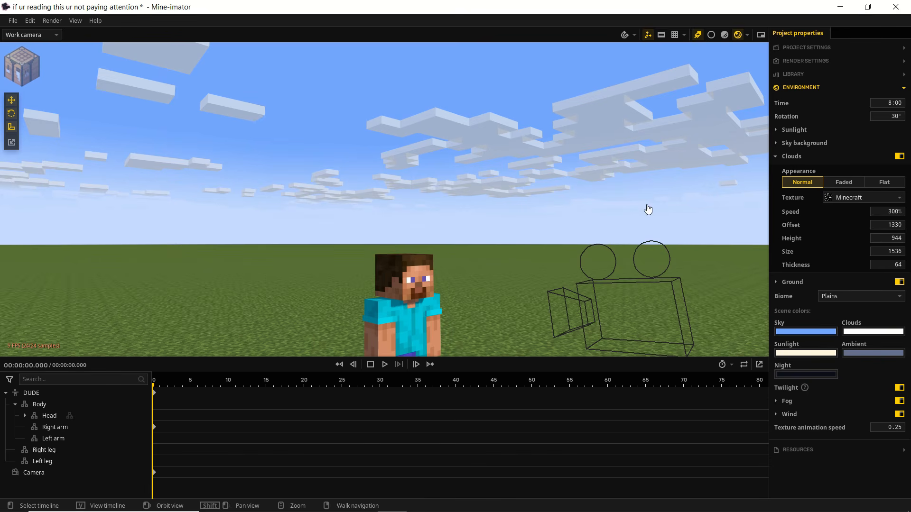
- Try a cloud thickness of 42 and set it to 290
{"action": "right_click_drag", "start_coordinate": [647, 209], "coordinate": [577, 221]}
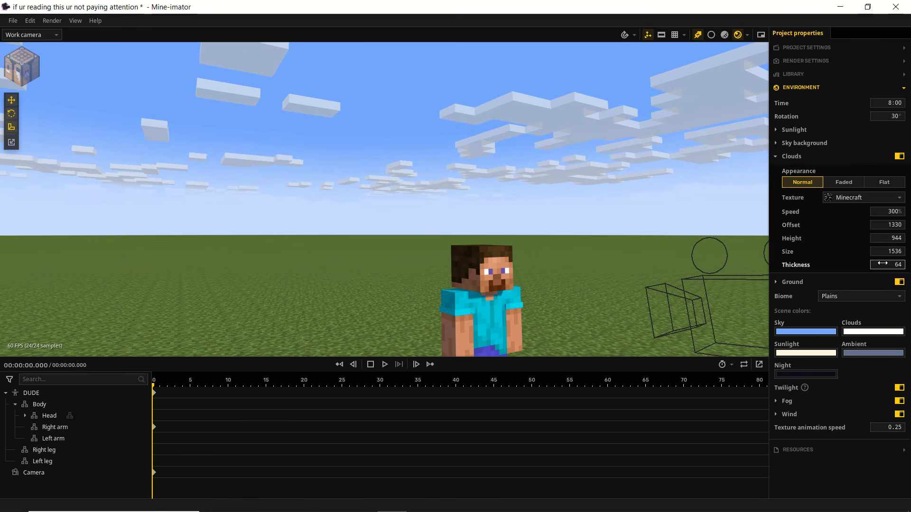
{"action": "mouse_move", "coordinate": [883, 263]}
{"action": "left_mouse_down"}
{"action": "mouse_move", "coordinate": [903, 263]}
{"action": "mouse_move", "coordinate": [870, 264]}
{"action": "mouse_move", "coordinate": [878, 264]}
{"action": "left_mouse_up"}
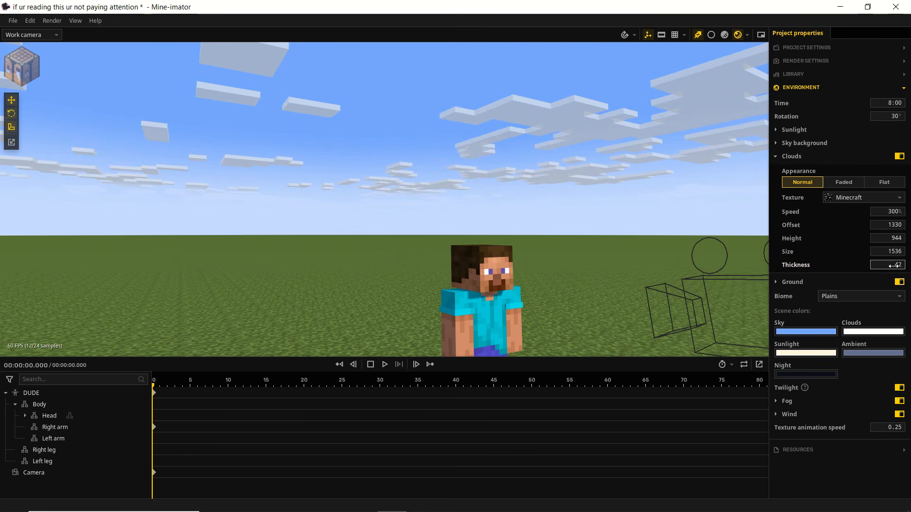
{"action": "right_click_drag", "start_coordinate": [634, 187], "coordinate": [646, 208]}
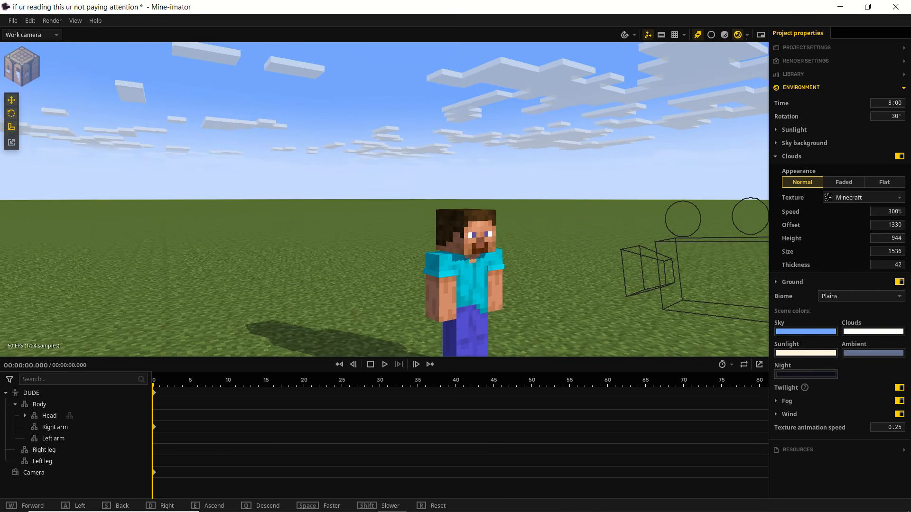
{"action": "left_click_drag", "start_coordinate": [886, 264], "coordinate": [904, 265]}
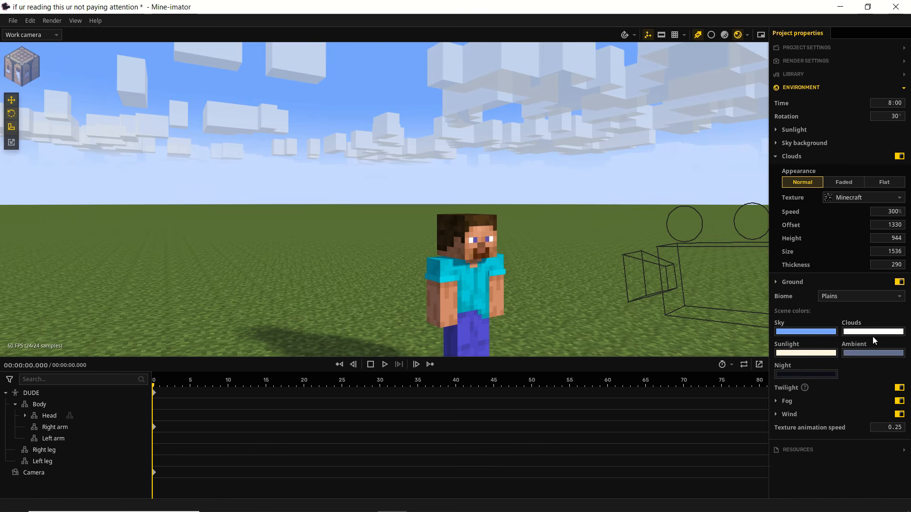
- Try a grey cloud color of RGB 147, 147, 147 and reset it to the default white
{"action": "left_click", "coordinate": [871, 332]}
{"action": "left_click_drag", "start_coordinate": [854, 366], "coordinate": [798, 380]}
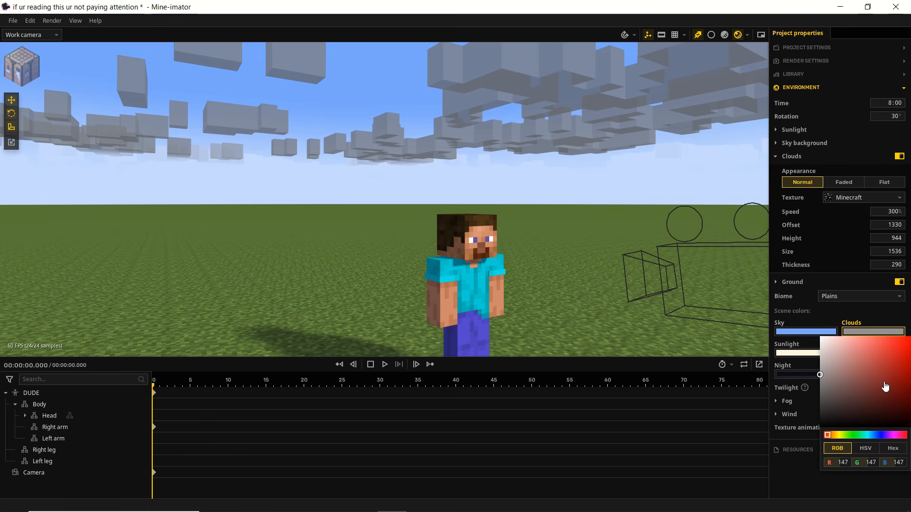
{"action": "right_click", "coordinate": [871, 332]}
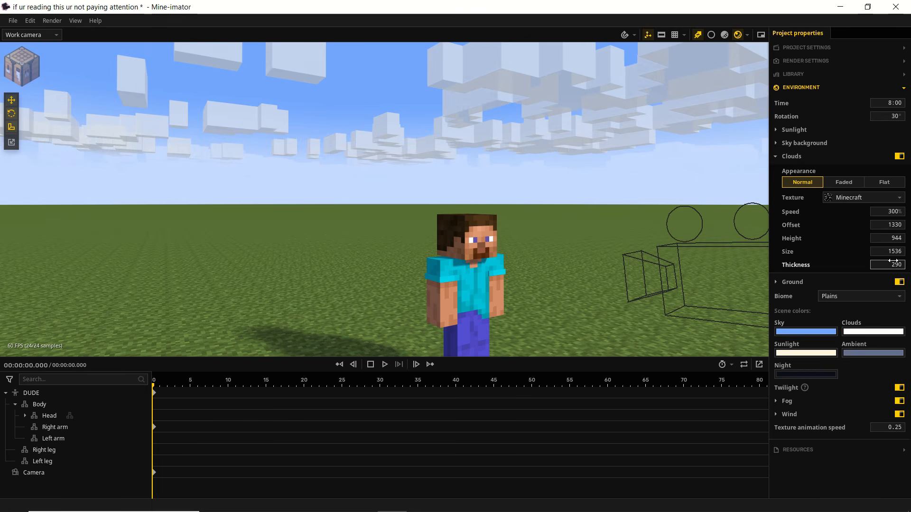
- Collapse the cloud settings, expand the ground settings and open the ground texture selection
{"action": "left_click", "coordinate": [788, 157]}
{"action": "left_click", "coordinate": [792, 169]}
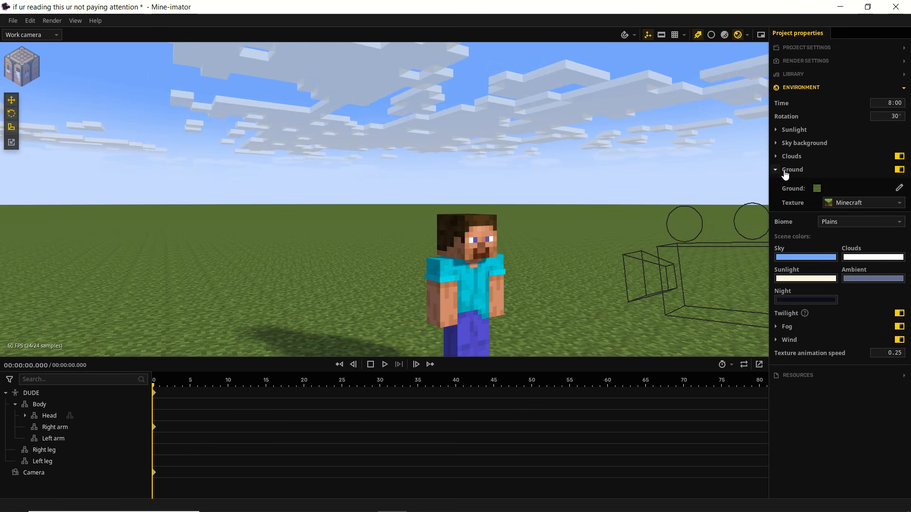
{"action": "right_click_drag", "start_coordinate": [555, 229], "coordinate": [562, 241]}
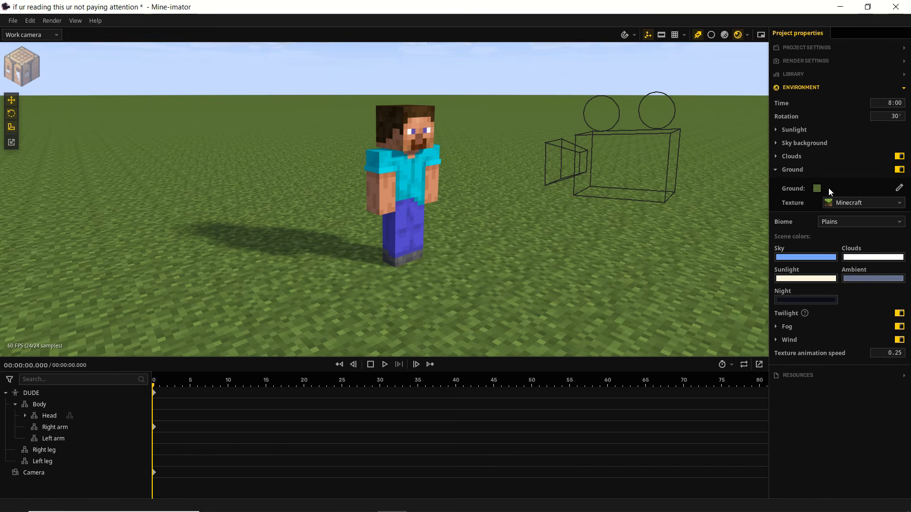
{"action": "left_click", "coordinate": [899, 189]}
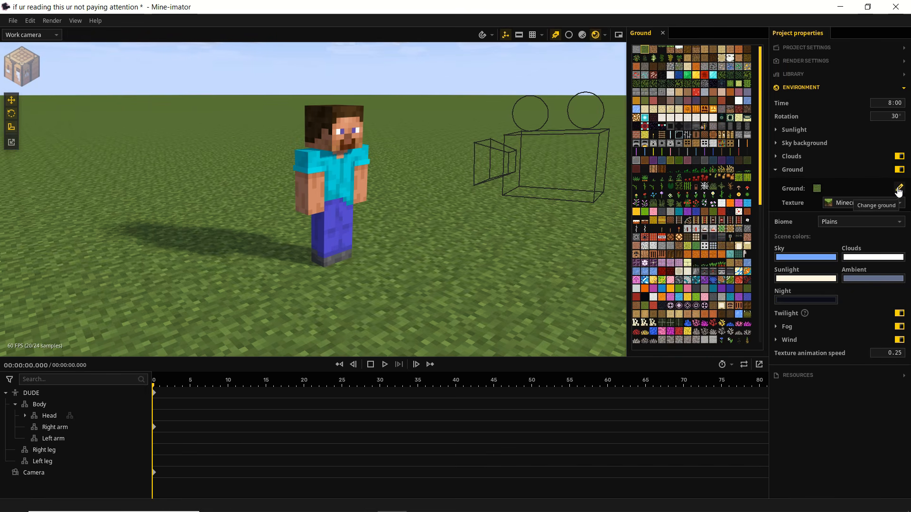
- Preview several block and plant textures as the ground, including nether quartz ore and leafy crops
{"action": "left_click", "coordinate": [662, 76]}
{"action": "left_click", "coordinate": [654, 75]}
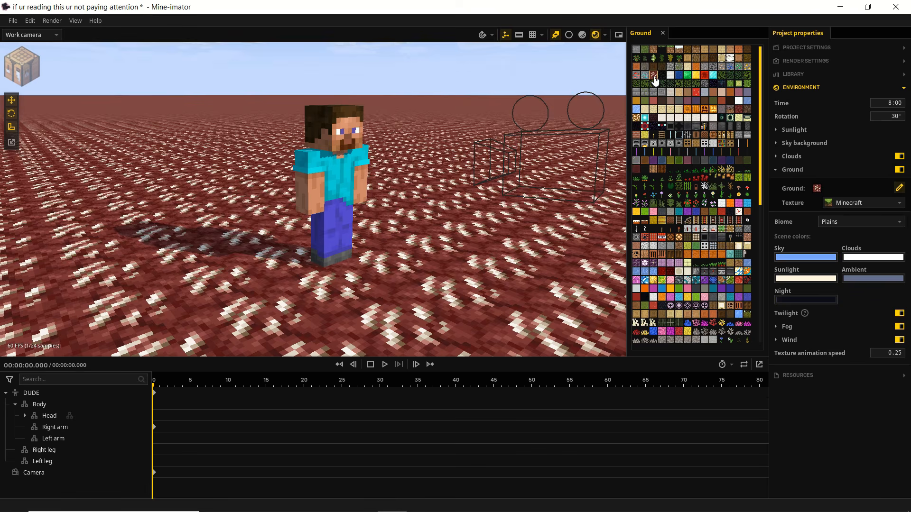
{"action": "left_click", "coordinate": [667, 121]}
{"action": "left_click", "coordinate": [695, 162]}
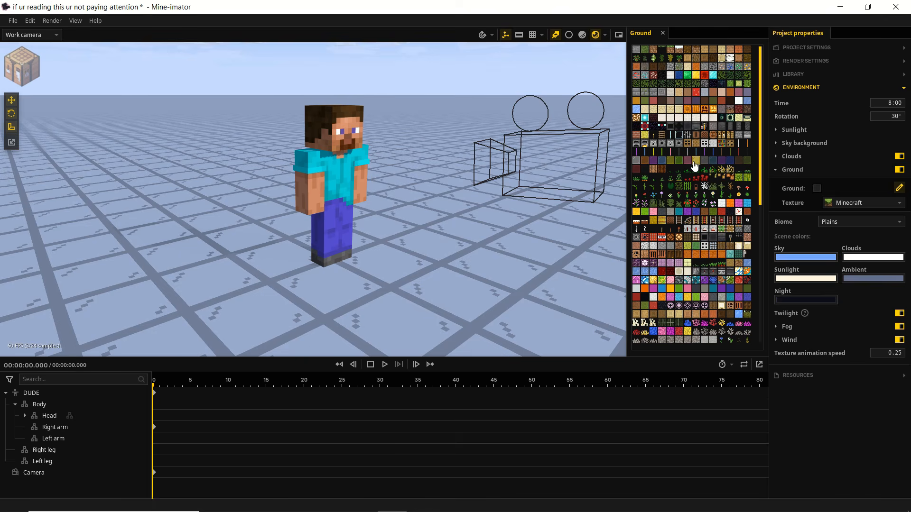
{"action": "left_click", "coordinate": [680, 179]}
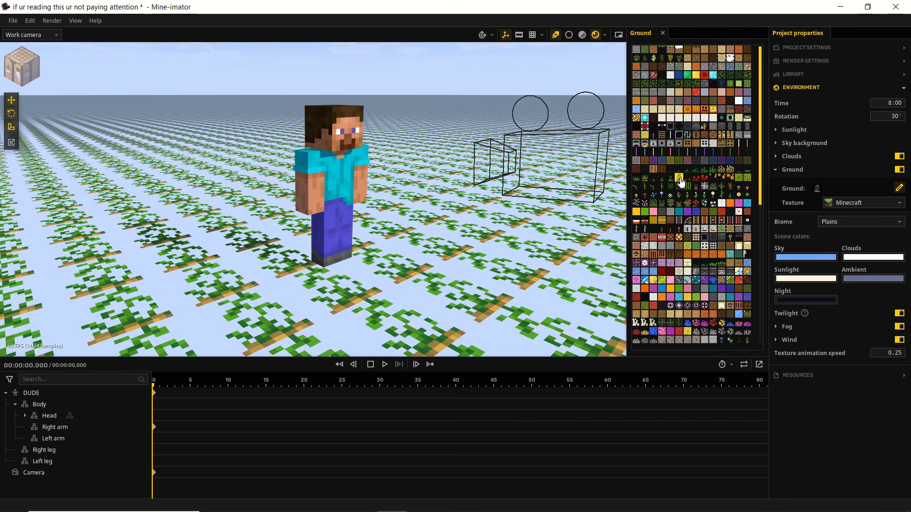
{"action": "left_click", "coordinate": [697, 182]}
{"action": "left_click", "coordinate": [700, 171]}
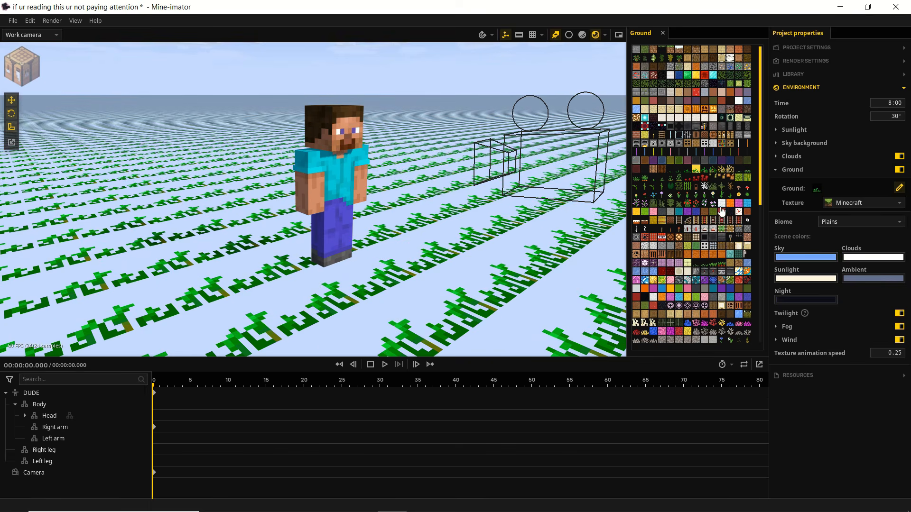
- Preview the gold bell-like texture as the ground and restore the grass texture
{"action": "scroll", "coordinate": [699, 246], "scroll_direction": "down", "scroll_amount": 5}
{"action": "left_click", "coordinate": [696, 204]}
{"action": "scroll", "coordinate": [696, 213], "scroll_direction": "up", "scroll_amount": 5}
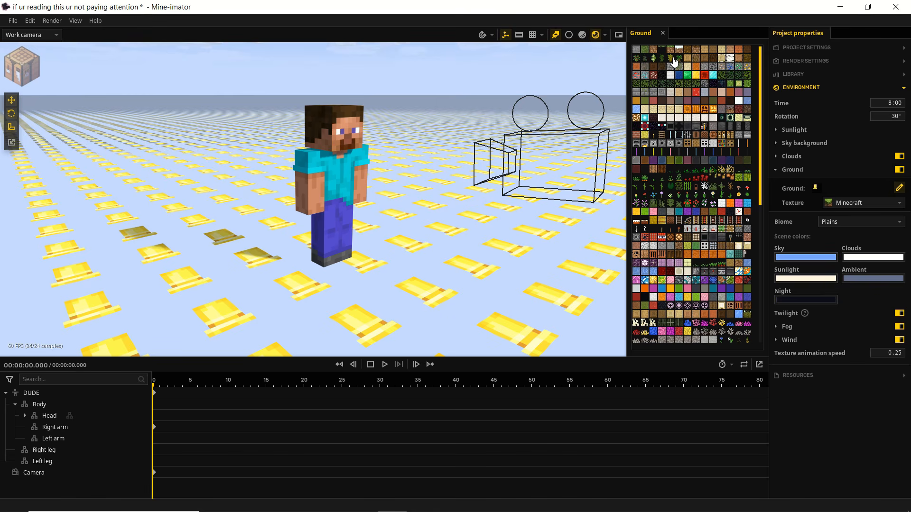
{"action": "left_click", "coordinate": [646, 50]}
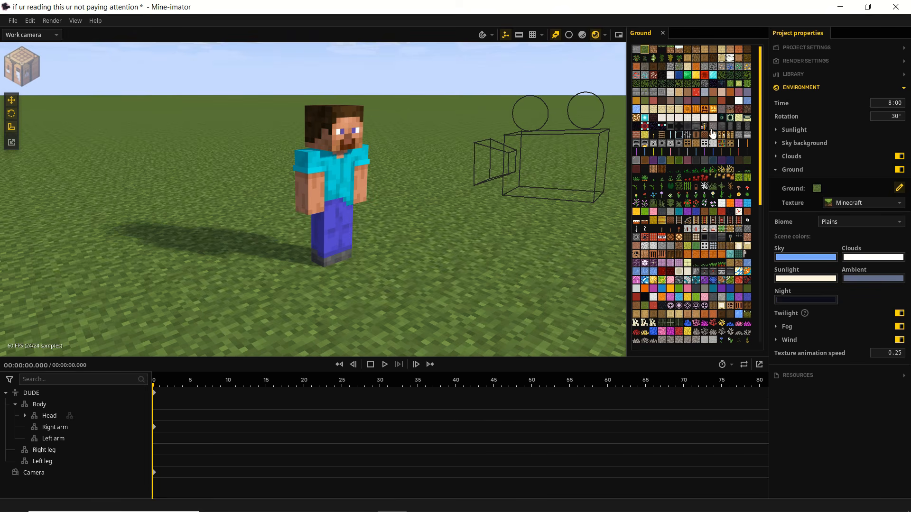
- Try the dark blue block texture as the ground and compare the two animated water textures
{"action": "left_click", "coordinate": [679, 76]}
{"action": "scroll", "coordinate": [691, 165], "scroll_direction": "down", "scroll_amount": 4}
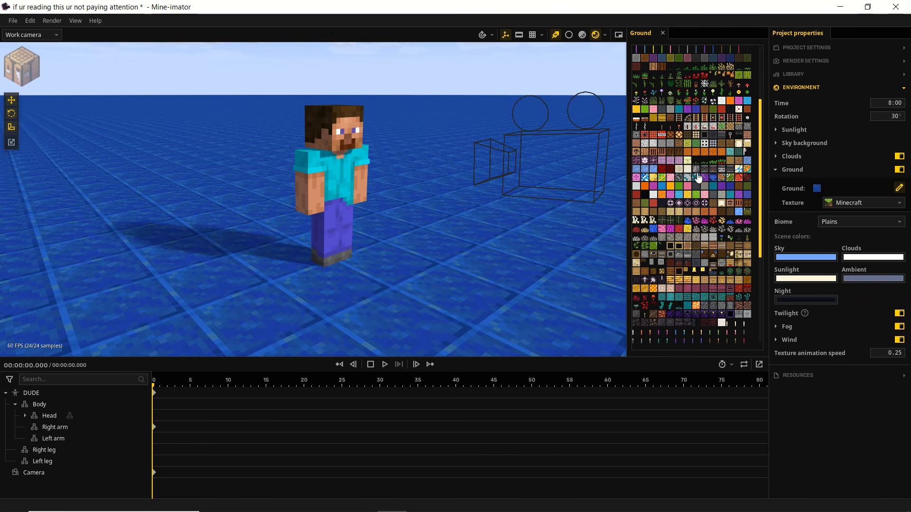
{"action": "scroll", "coordinate": [737, 204], "scroll_direction": "down", "scroll_amount": 4}
{"action": "scroll", "coordinate": [735, 205], "scroll_direction": "down", "scroll_amount": 2}
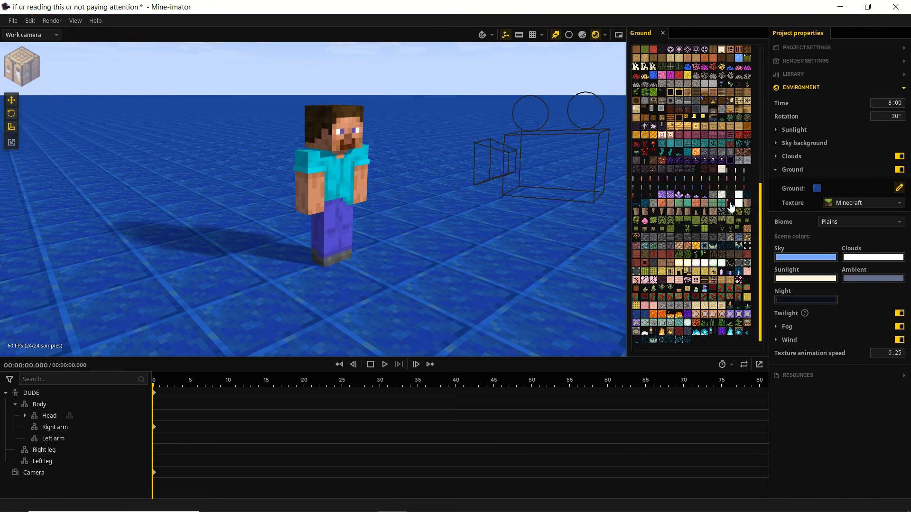
{"action": "left_click", "coordinate": [636, 316]}
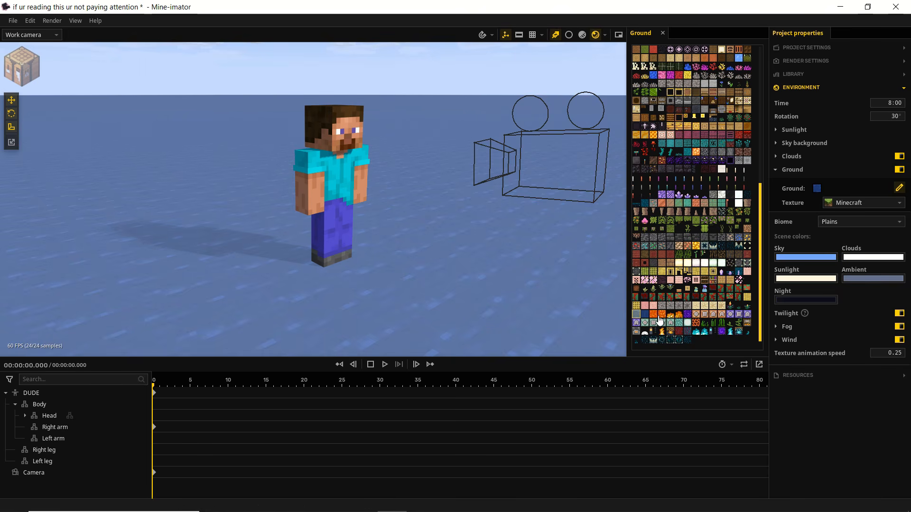
{"action": "left_click", "coordinate": [644, 315]}
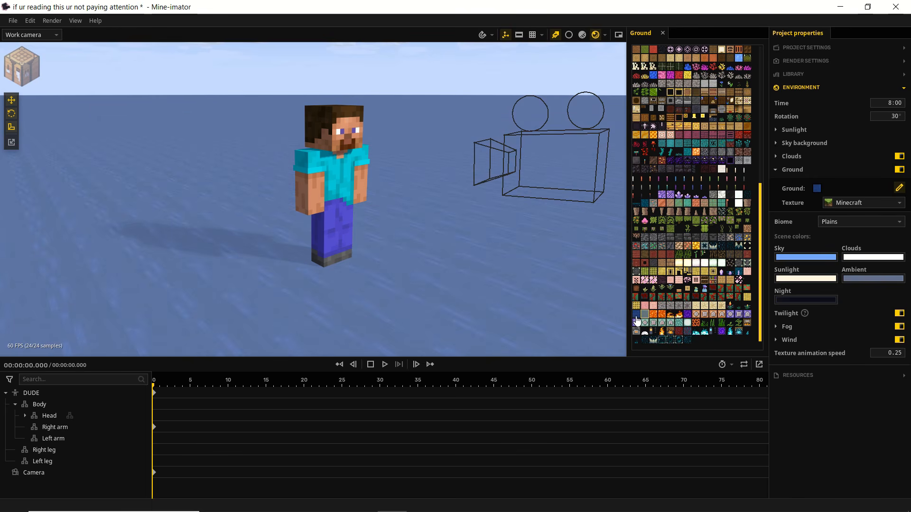
{"action": "right_click_drag", "start_coordinate": [510, 278], "coordinate": [511, 279]}
{"action": "right_click_drag", "start_coordinate": [410, 226], "coordinate": [410, 233]}
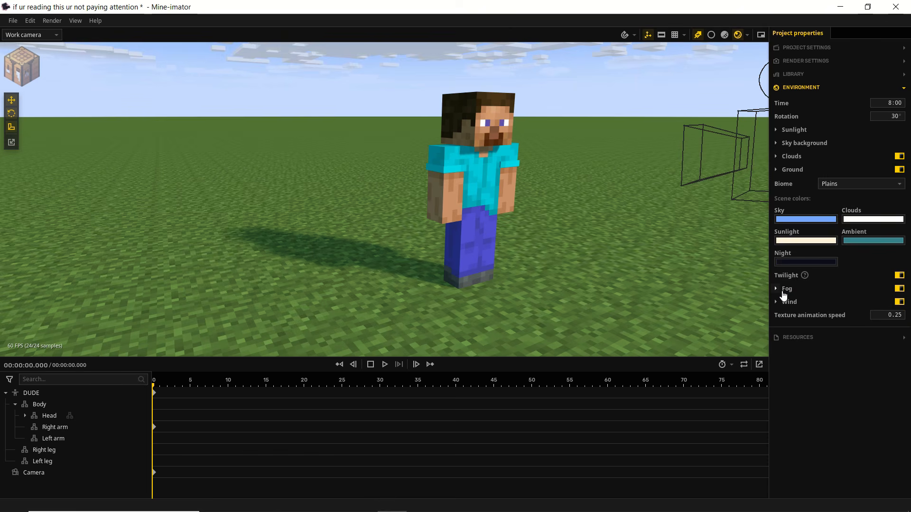
- Expand the fog settings, preview the sky with Sky fog off and switch it back on
{"action": "left_click", "coordinate": [782, 291]}
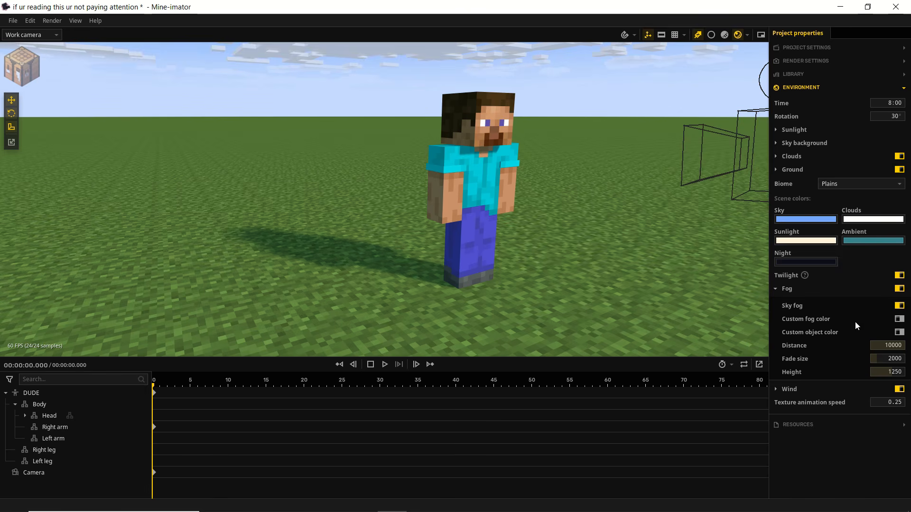
{"action": "right_click_drag", "start_coordinate": [521, 228], "coordinate": [268, 167]}
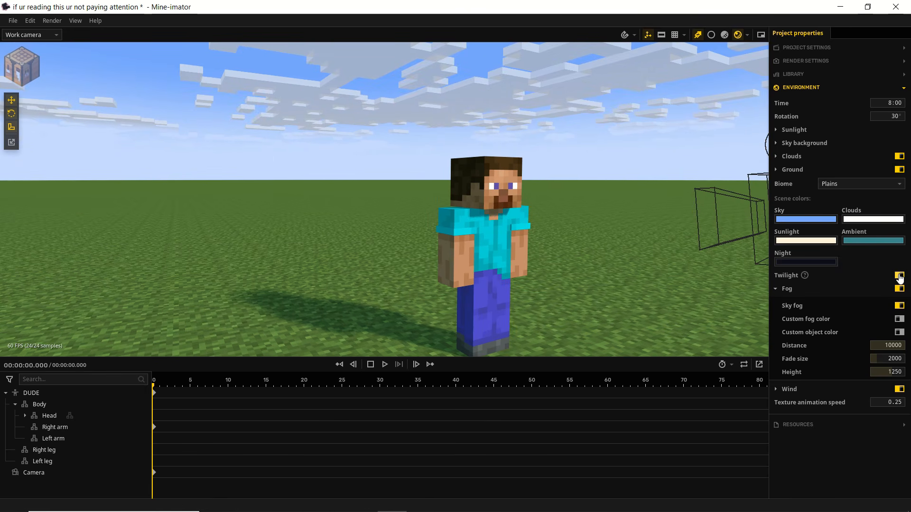
{"action": "left_click", "coordinate": [899, 305]}
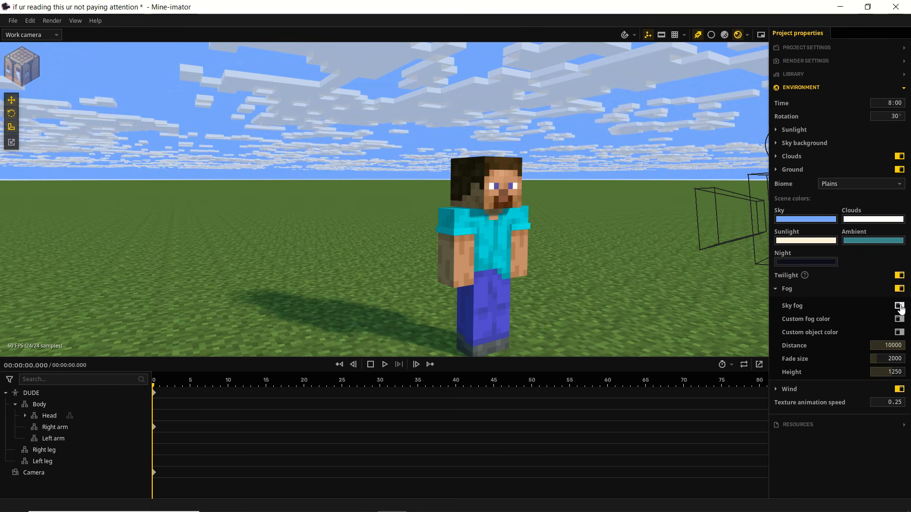
{"action": "left_click", "coordinate": [900, 306]}
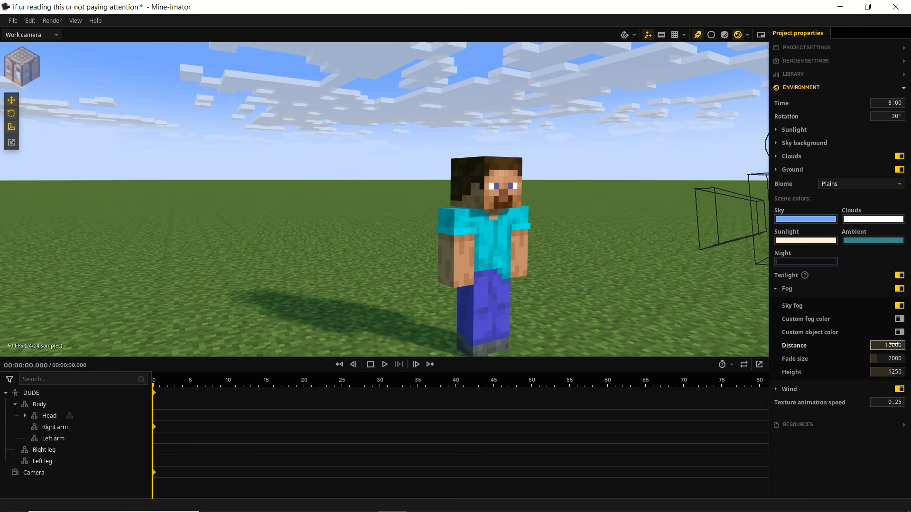
- Try fog fade sizes of 740 and 10000, and set the fog distance to 1410, fade size to 1160 and height to 1690
{"action": "left_click_drag", "start_coordinate": [891, 344], "coordinate": [793, 344]}
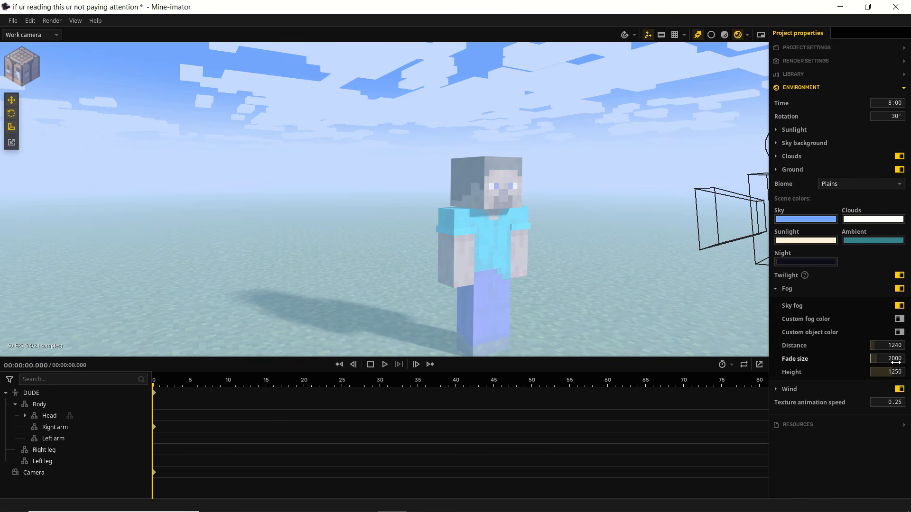
{"action": "left_click_drag", "start_coordinate": [887, 359], "coordinate": [860, 359]}
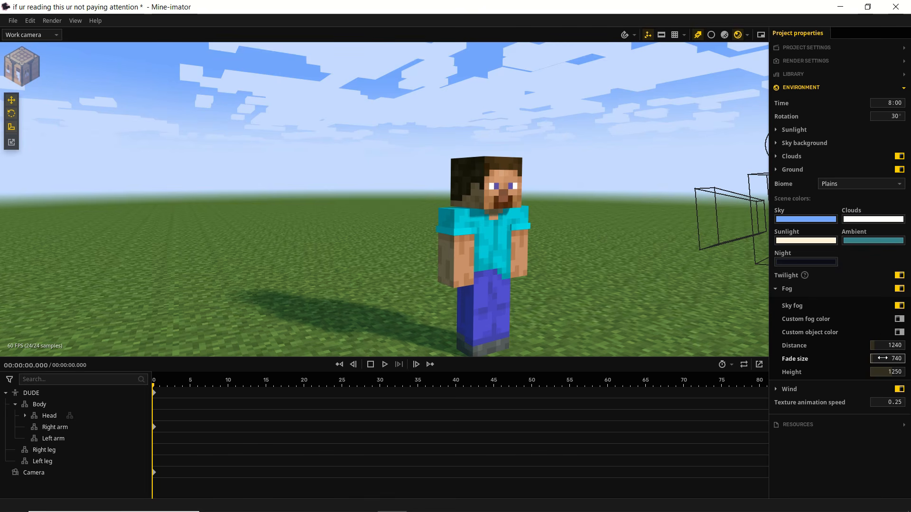
{"action": "left_click_drag", "start_coordinate": [881, 359], "coordinate": [909, 359]}
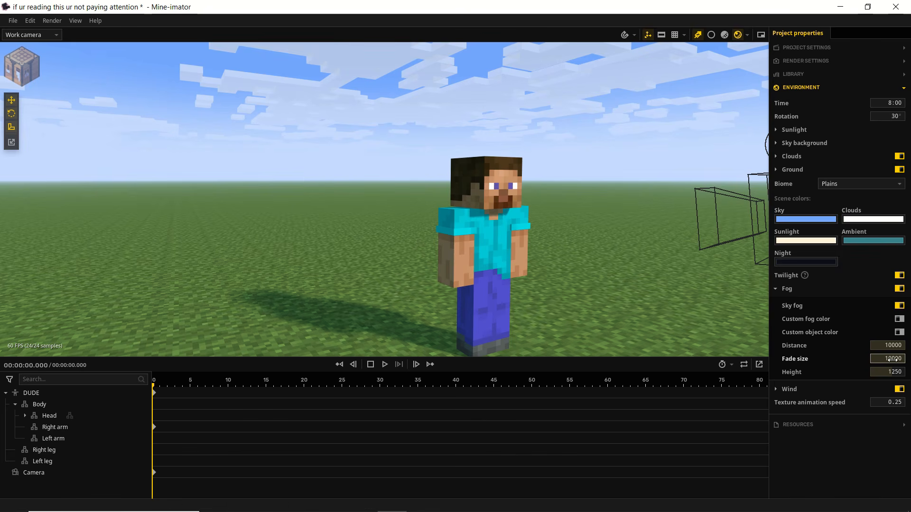
{"action": "left_click_drag", "start_coordinate": [886, 359], "coordinate": [849, 345]}
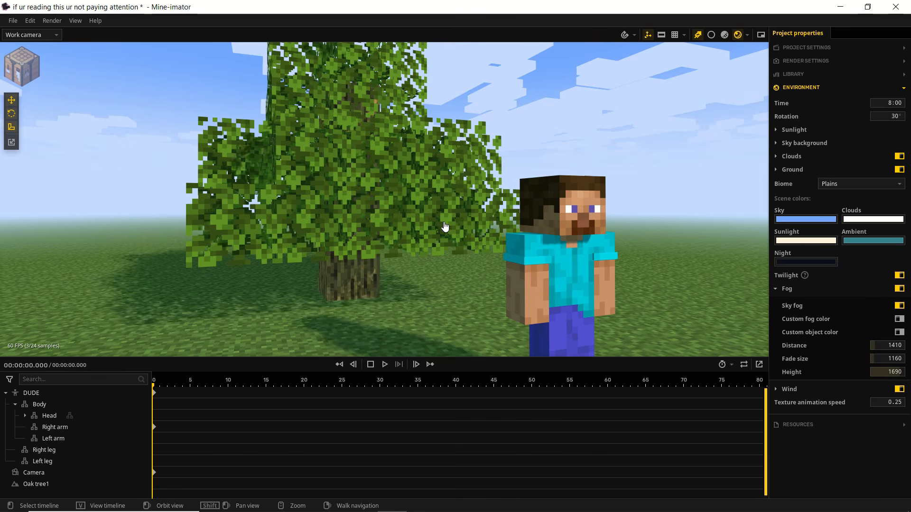
- Expand the wind settings, set the wind speed to 50% and play the animation to preview the oak tree's leaves moving
{"action": "key", "text": "s"}
{"action": "right_click_drag", "start_coordinate": [450, 224], "coordinate": [449, 224]}
{"action": "key", "text": "a"}
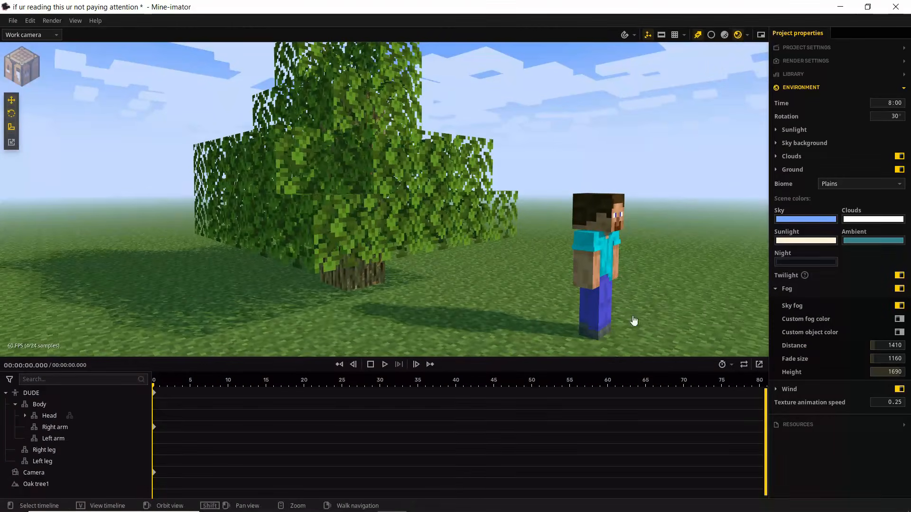
{"action": "middle_click_drag", "start_coordinate": [438, 243], "coordinate": [400, 264], "text": "shift"}
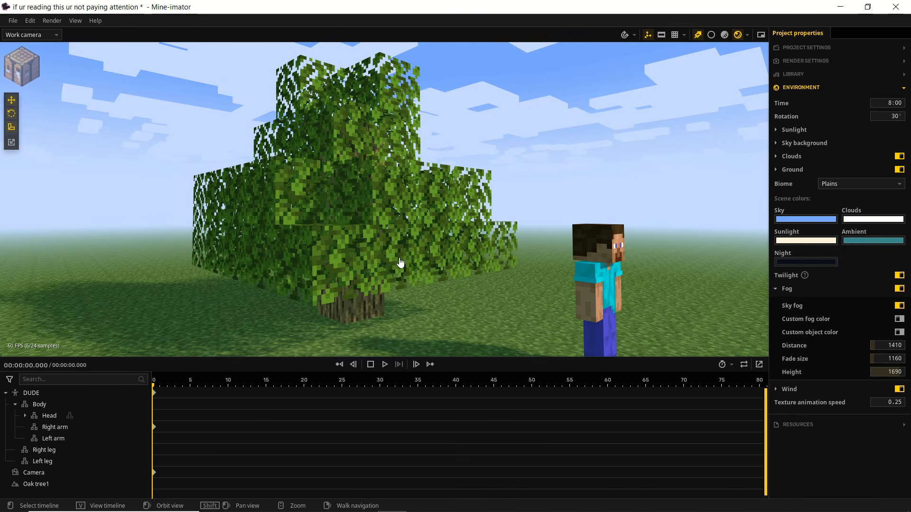
{"action": "left_click", "coordinate": [790, 391]}
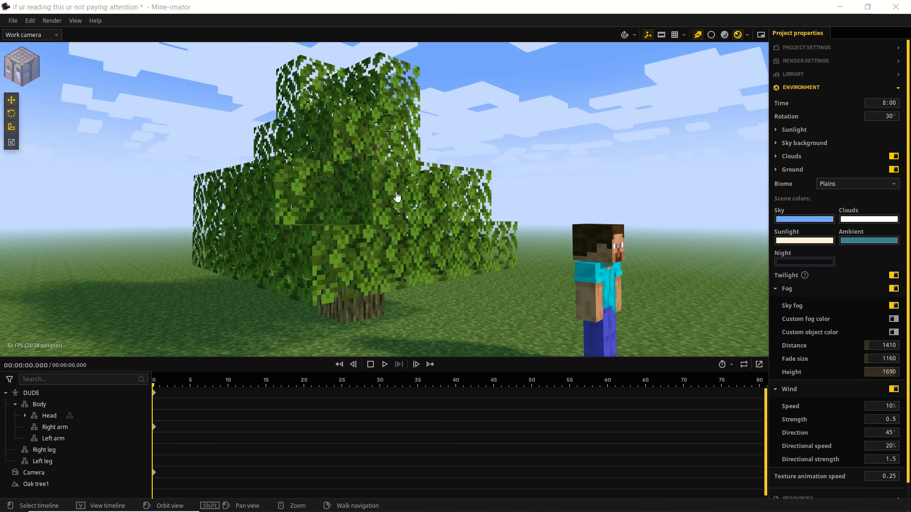
{"action": "left_click", "coordinate": [881, 407]}
{"action": "type", "text": "50"}
{"action": "key", "text": "Return"}
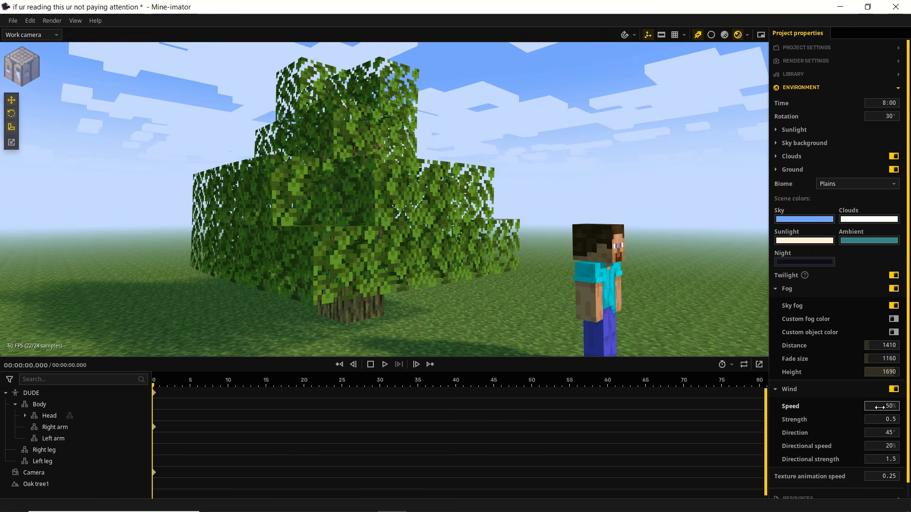
{"action": "left_click", "coordinate": [385, 363]}
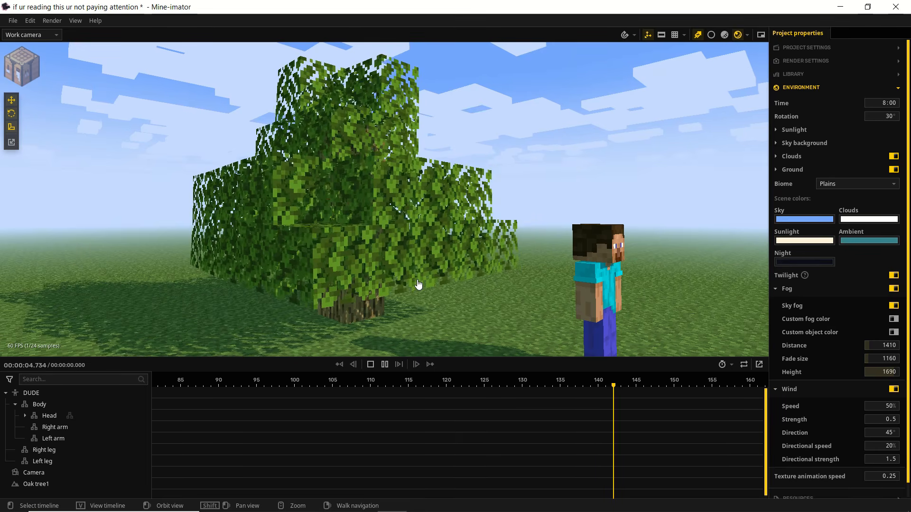
- Set the wind speed to 10% and play the animation to preview the oak tree's leaf movement
{"action": "left_click", "coordinate": [888, 406]}
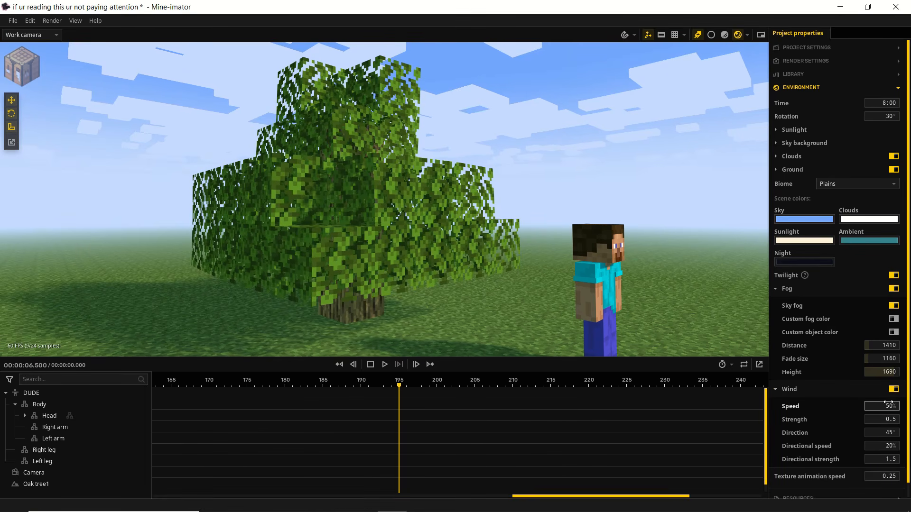
{"action": "type", "text": "10"}
{"action": "key", "text": "Return"}
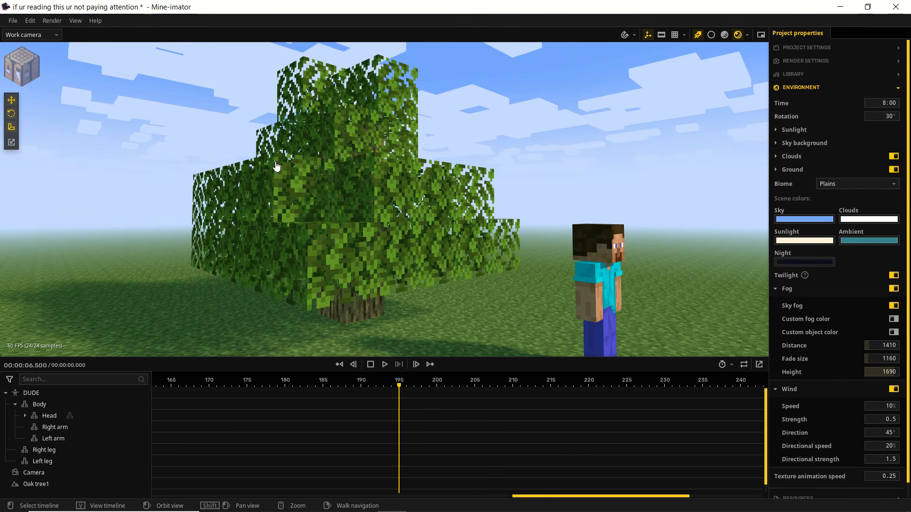
{"action": "mouse_move", "coordinate": [319, 185]}
{"action": "right_mouse_down"}
{"action": "mouse_move", "coordinate": [328, 197]}
{"action": "mouse_move", "coordinate": [314, 173]}
{"action": "right_mouse_up"}
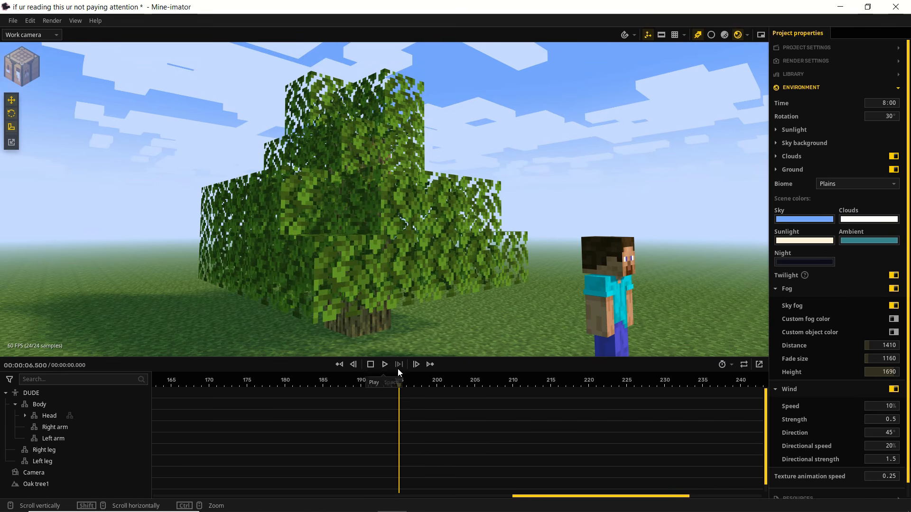
{"action": "right_click_drag", "start_coordinate": [403, 230], "coordinate": [392, 231]}
{"action": "key", "text": "space"}
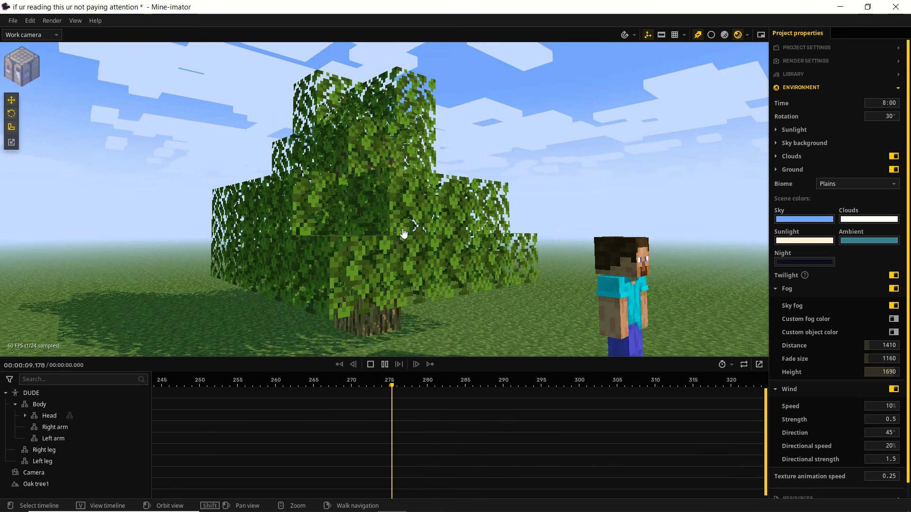
{"action": "key", "text": "space"}
- Try a wind strength of 26 and direction of 178°, preview the tree in playback and return the timeline to the start
{"action": "left_click_drag", "start_coordinate": [881, 420], "coordinate": [907, 420]}
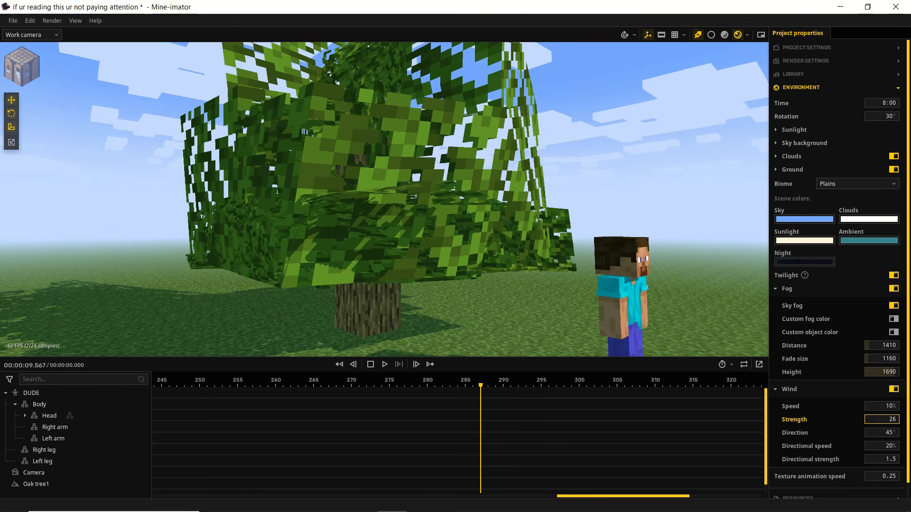
{"action": "key", "text": "space"}
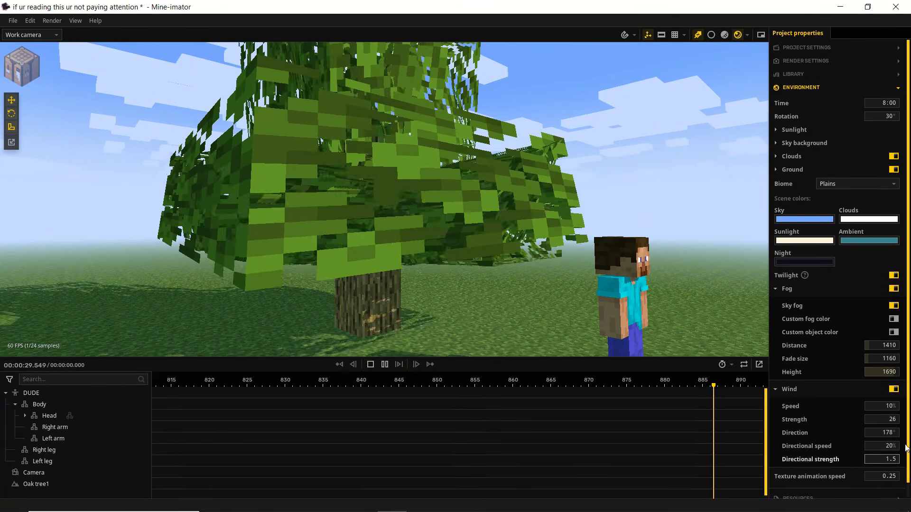
{"action": "scroll", "coordinate": [904, 460], "scroll_direction": "down", "scroll_amount": 1}
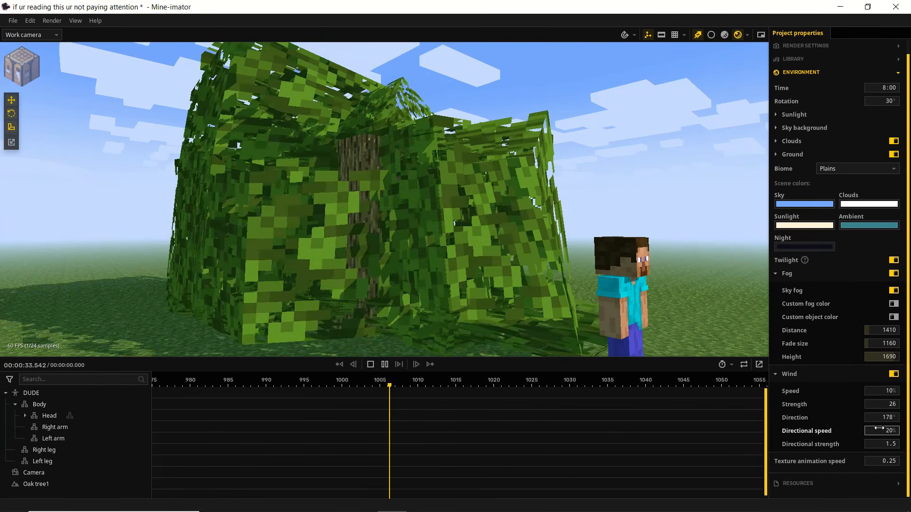
{"action": "key", "text": "space"}
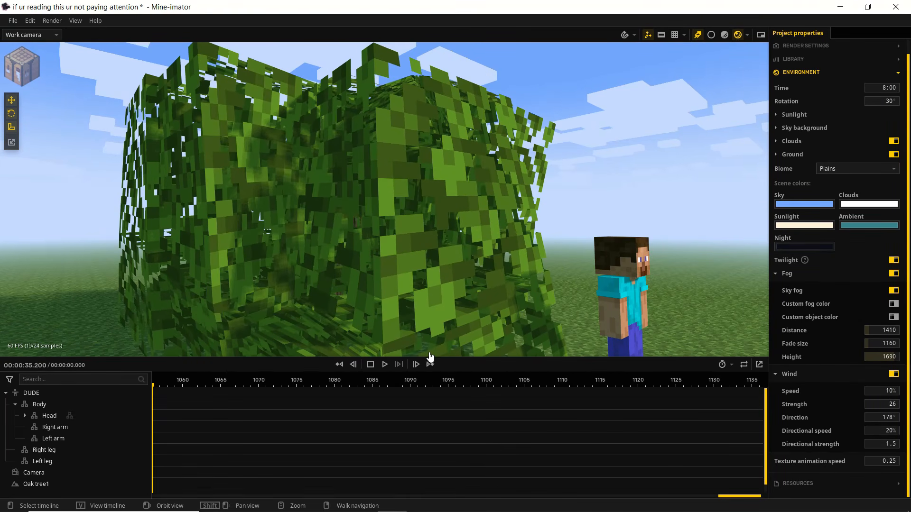
{"action": "left_click", "coordinate": [371, 364]}
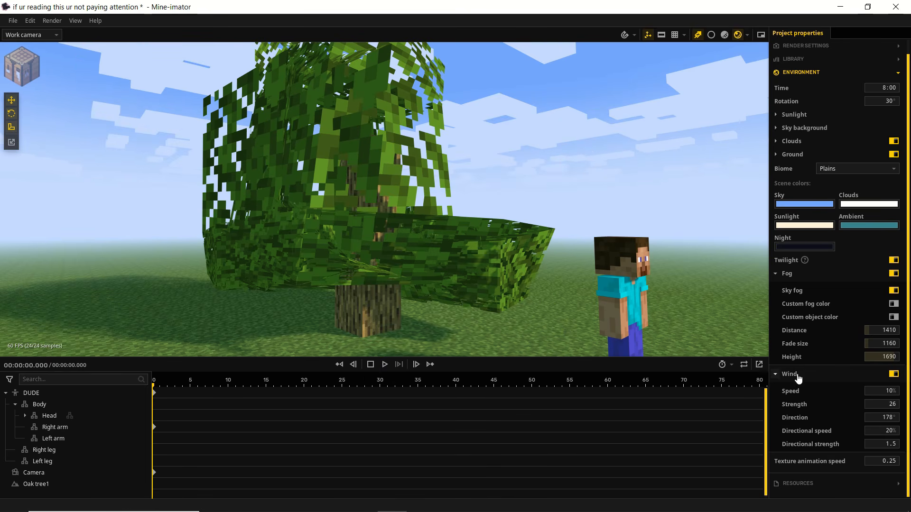
- Restore the wind strength to 0.5 and direction to 45°, and switch the wind off
{"action": "left_click", "coordinate": [894, 375]}
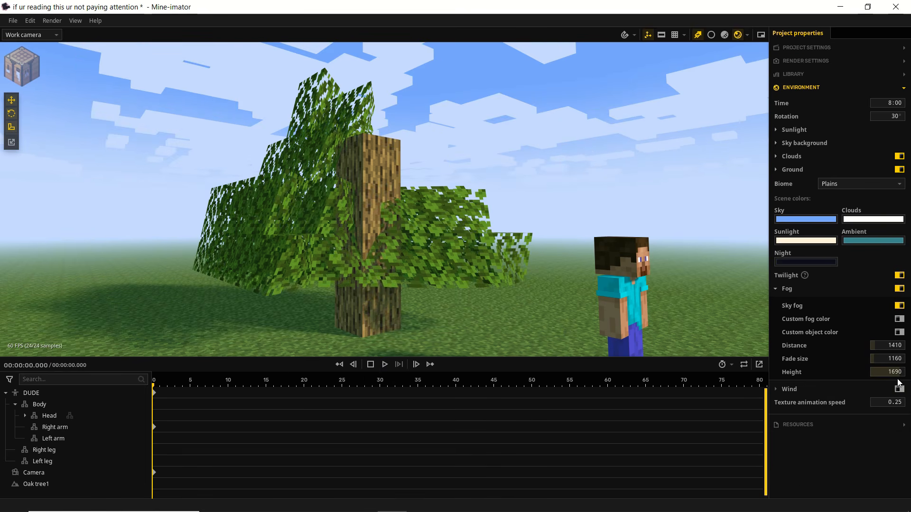
{"action": "left_click", "coordinate": [899, 388]}
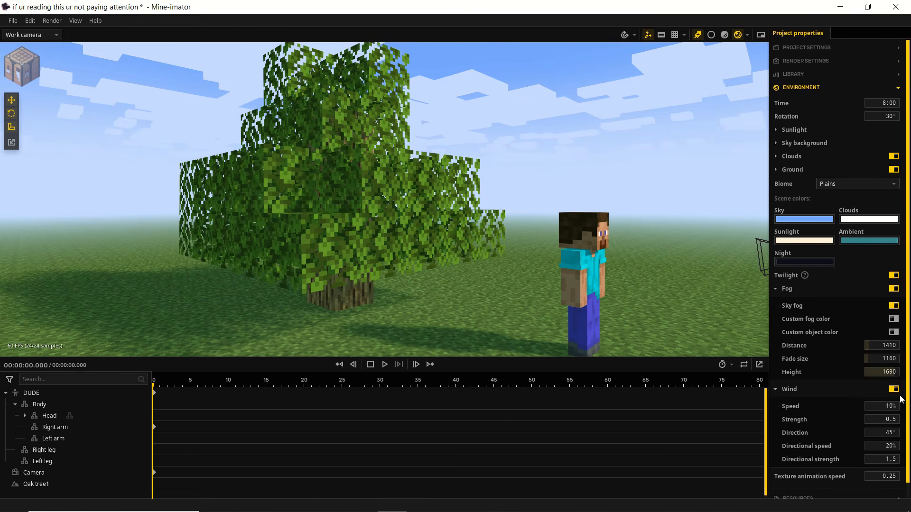
{"action": "left_click", "coordinate": [894, 389]}
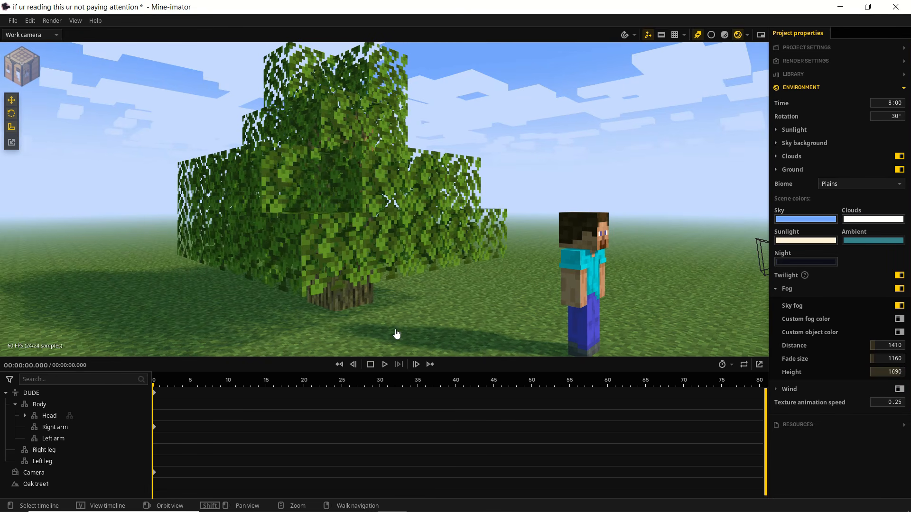
- Play the animation twice from the start of the timeline to check the oak tree with the wind disabled
{"action": "key", "text": "space"}
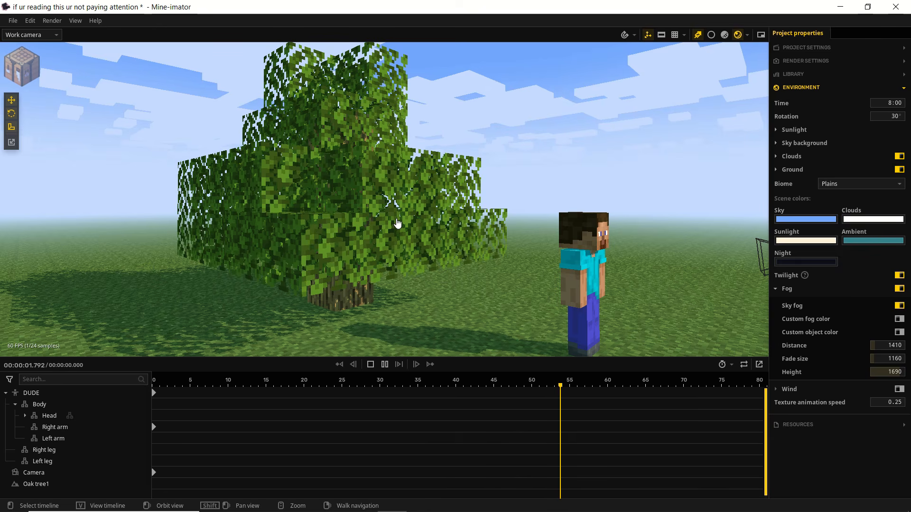
{"action": "key", "text": "space"}
{"action": "left_click", "coordinate": [155, 382]}
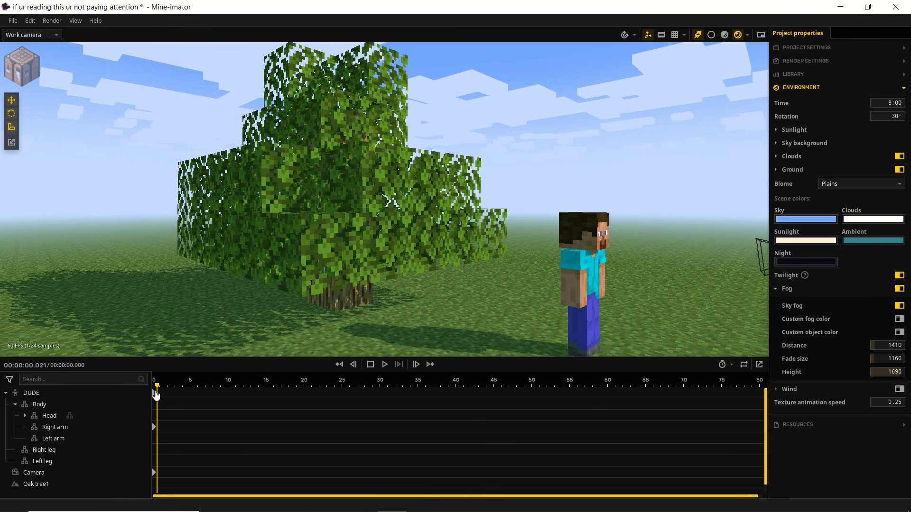
{"action": "key", "text": "space"}
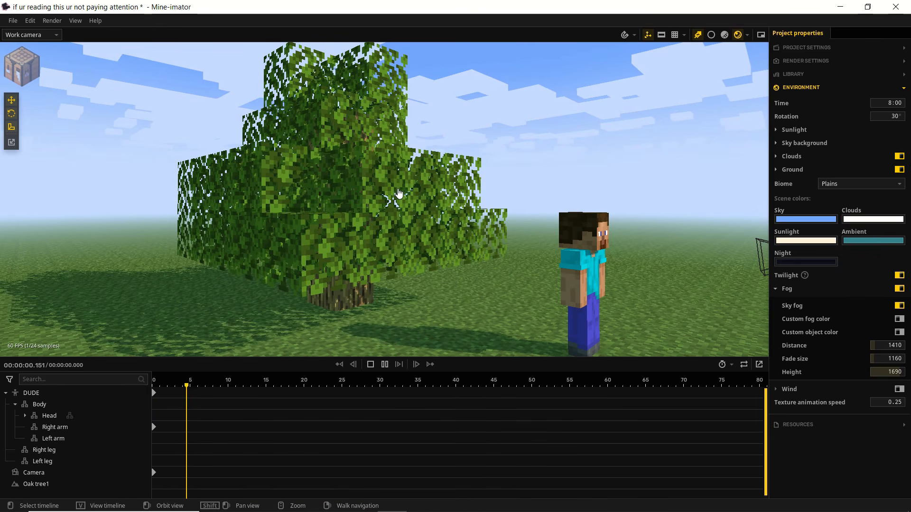
{"action": "key", "text": "space"}
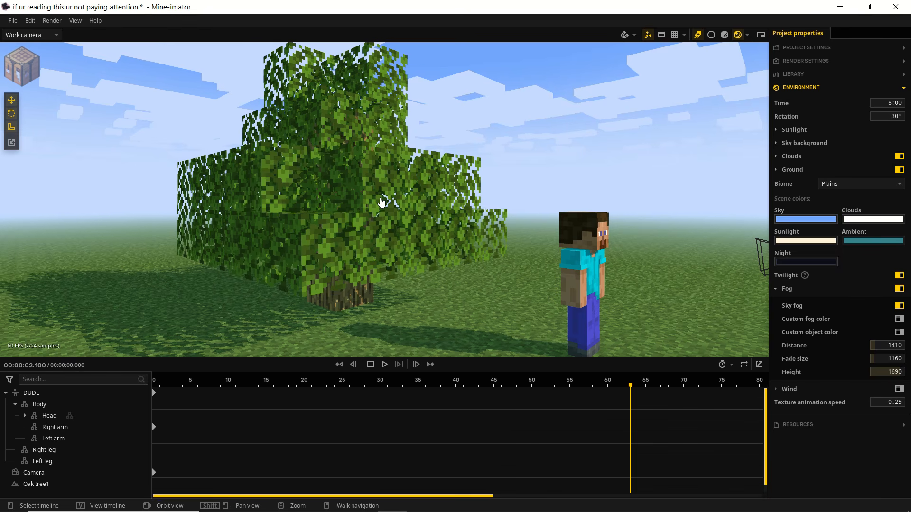
{"action": "key", "text": "d"}
{"action": "right_click_drag", "start_coordinate": [539, 230], "coordinate": [505, 258]}
{"action": "key", "text": "s"}
{"action": "key", "text": "a"}
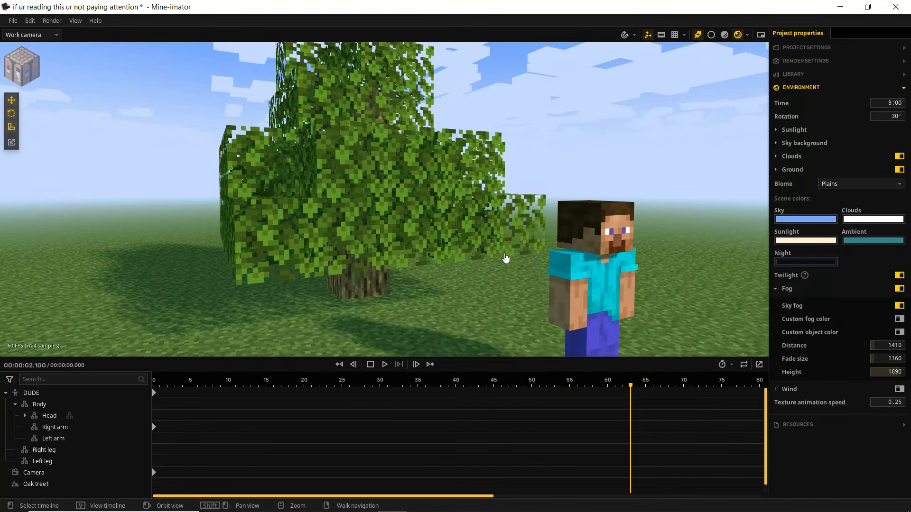